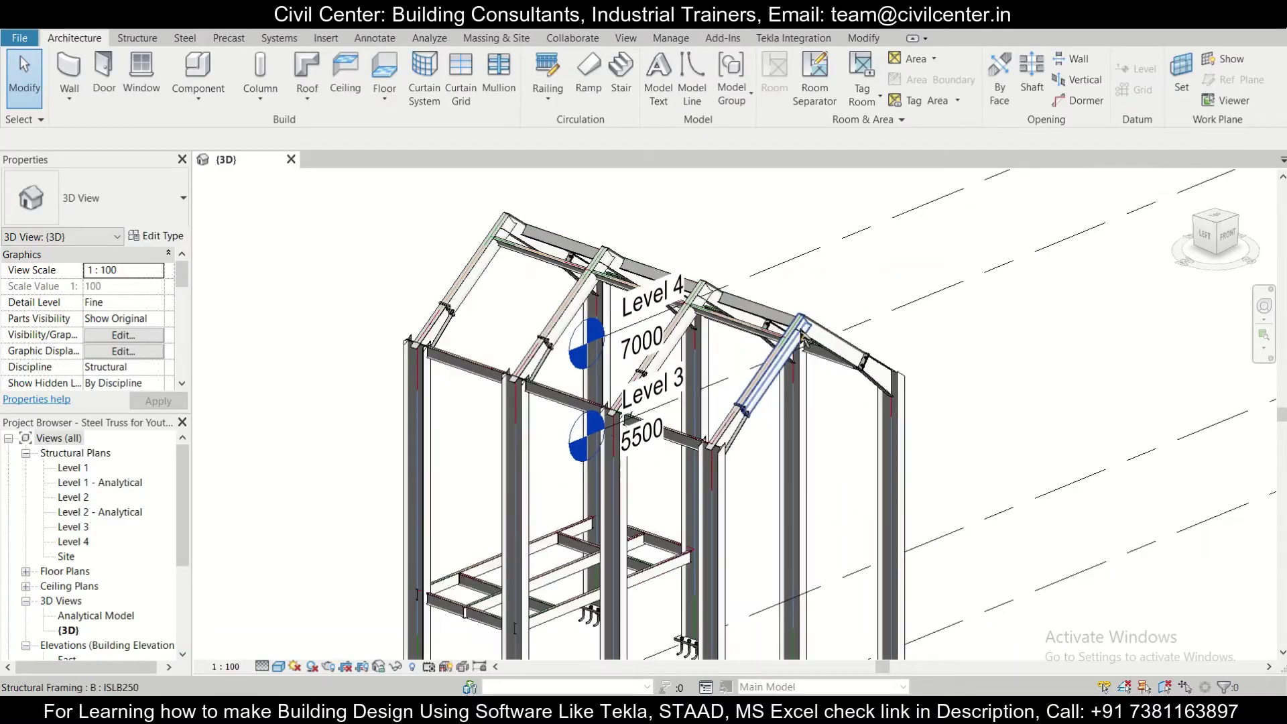
Orbit, pan and zoom the 3D view to bring the roof frame's ridge into view.
{"action": "scroll", "coordinate": [778, 332], "scroll_direction": "down", "scroll_amount": 5}
{"action": "scroll", "coordinate": [802, 335], "scroll_direction": "up", "scroll_amount": 4}
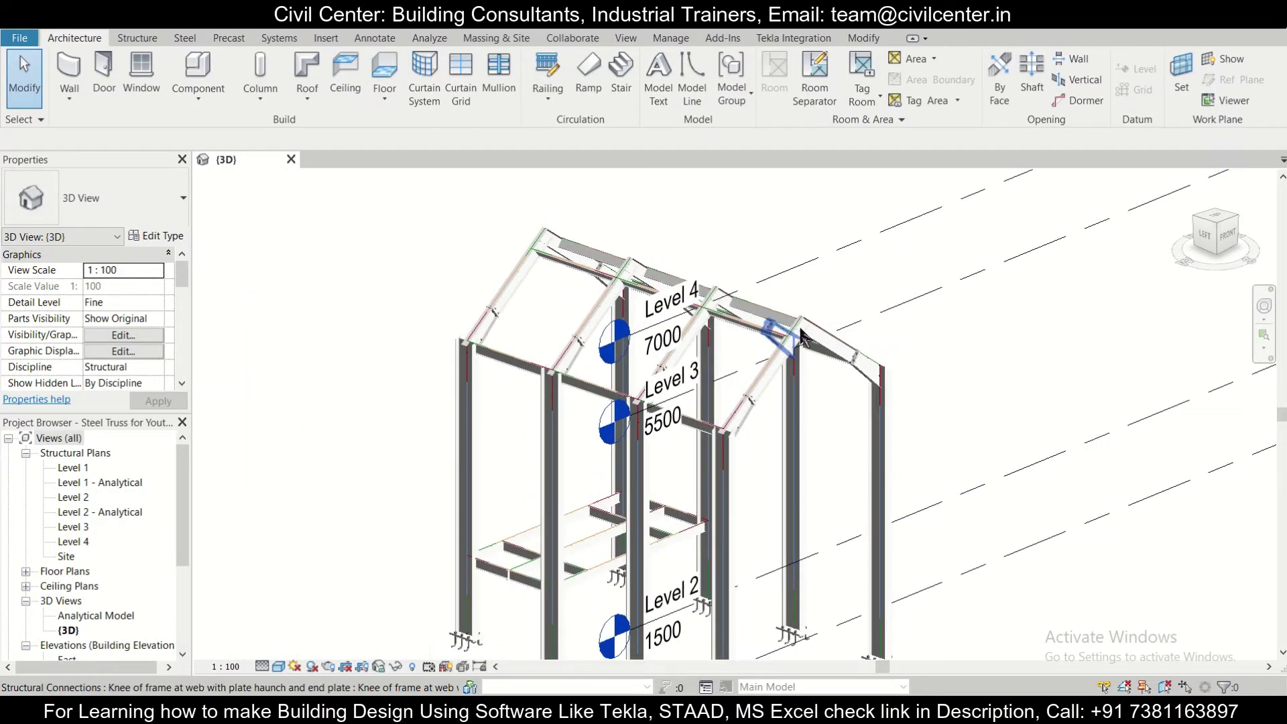
{"action": "middle_click_drag", "start_coordinate": [630, 275], "coordinate": [525, 271], "text": "shift"}
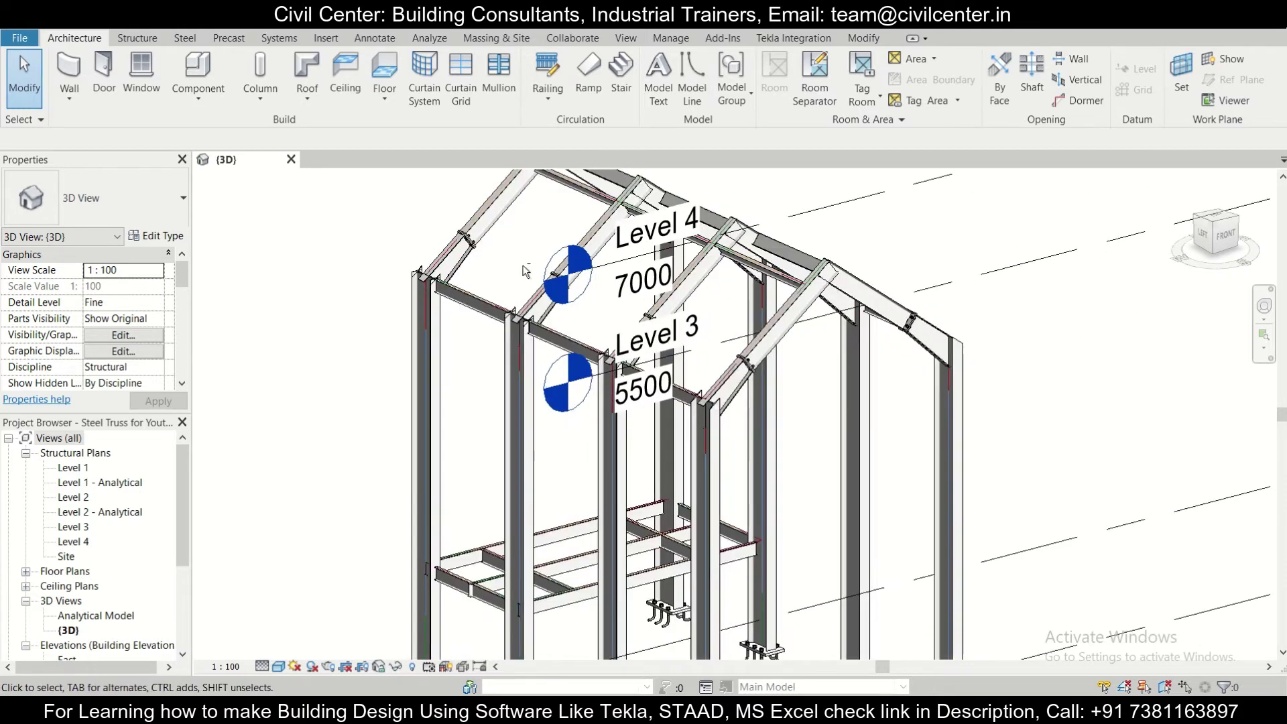
{"action": "middle_click_drag", "start_coordinate": [517, 224], "coordinate": [541, 273]}
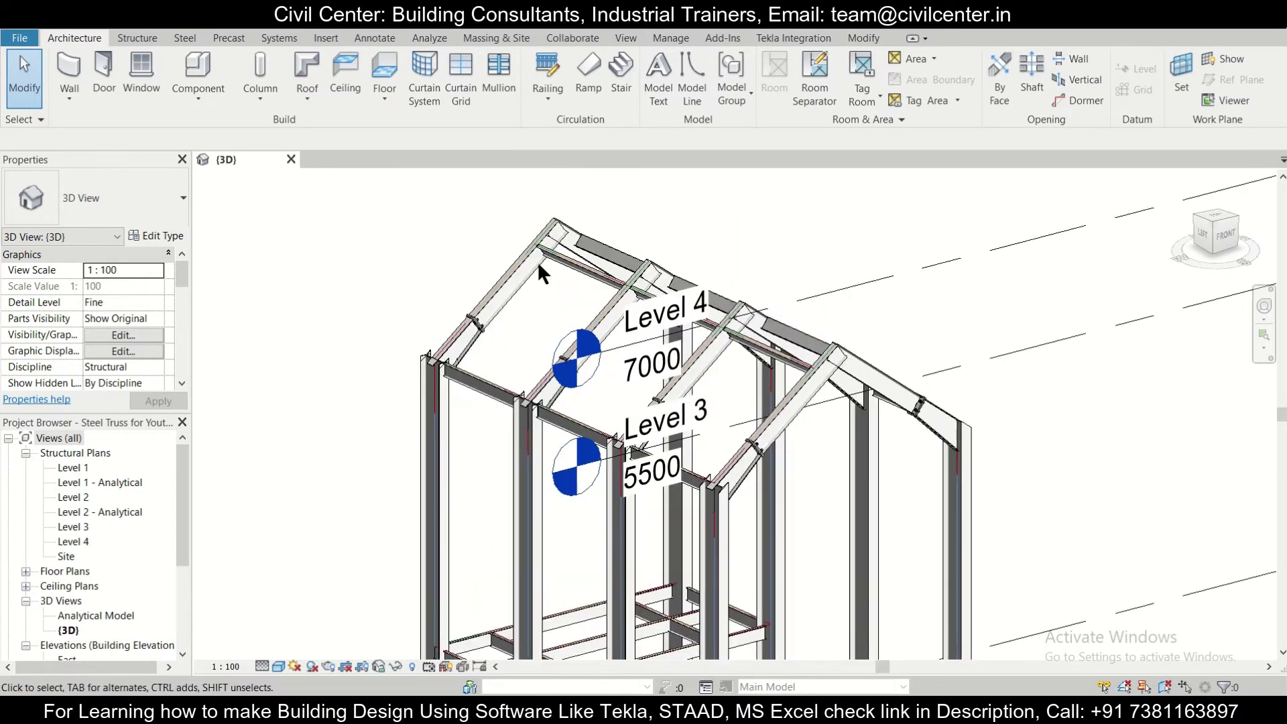
{"action": "scroll", "coordinate": [539, 251], "scroll_direction": "up", "scroll_amount": 5}
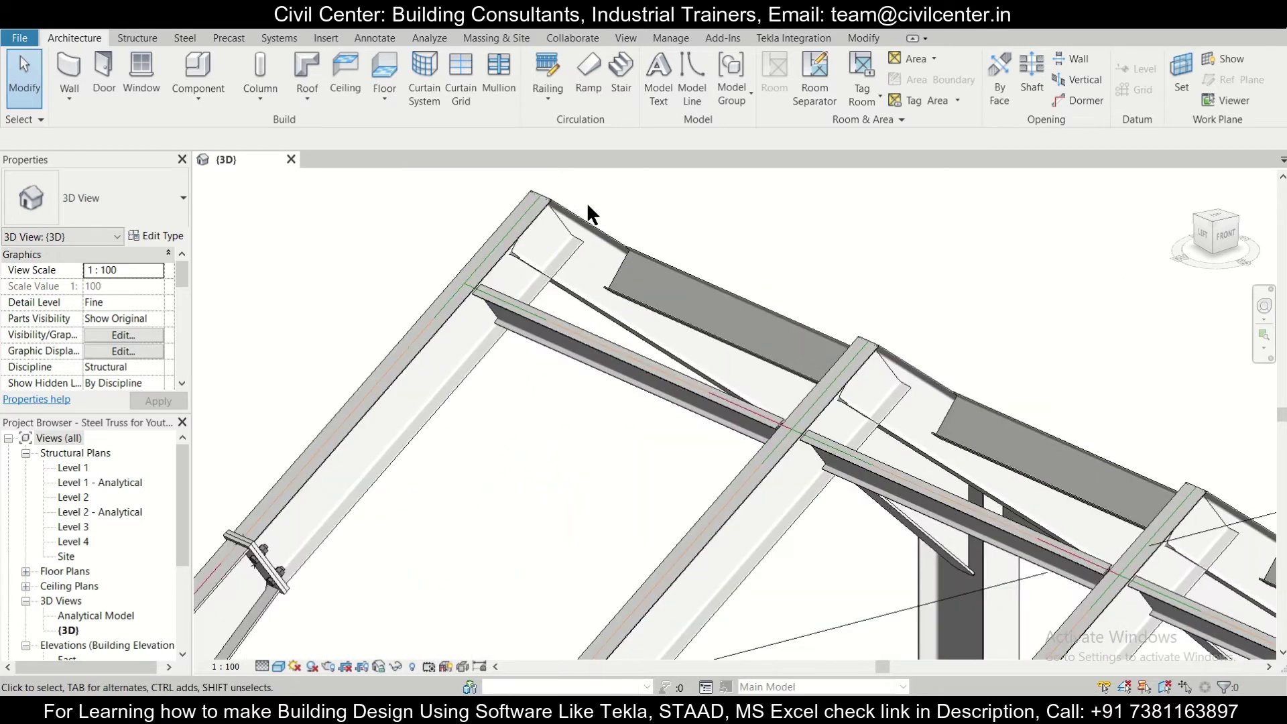
{"action": "scroll", "coordinate": [579, 210], "scroll_direction": "down", "scroll_amount": 1}
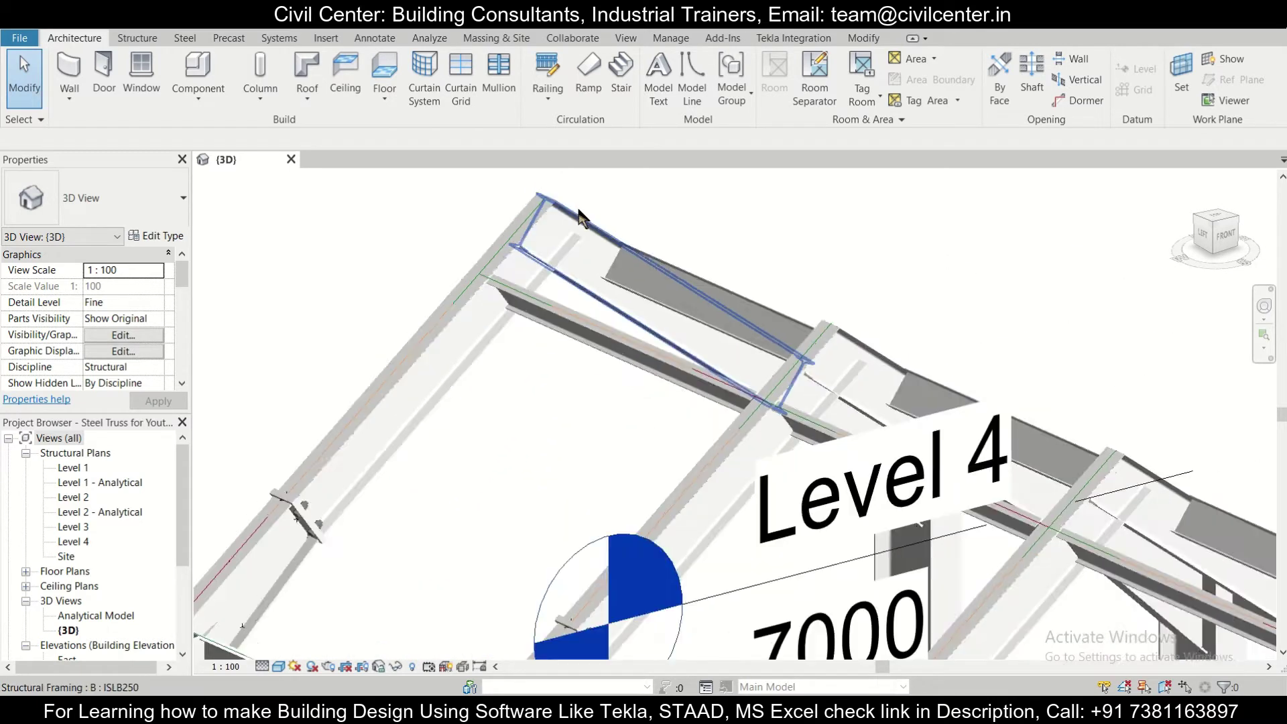
{"action": "scroll", "coordinate": [522, 282], "scroll_direction": "down", "scroll_amount": 2}
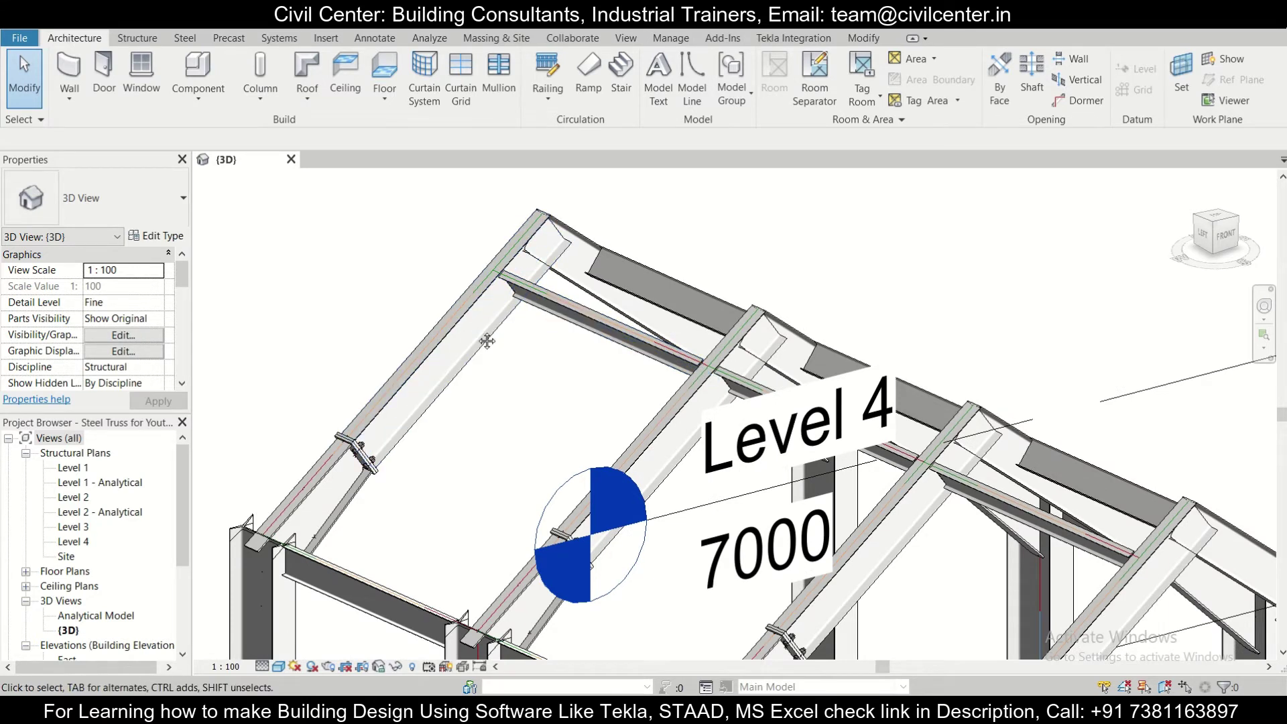
{"action": "scroll", "coordinate": [456, 288], "scroll_direction": "down", "scroll_amount": 3}
{"action": "scroll", "coordinate": [536, 298], "scroll_direction": "up", "scroll_amount": 2}
{"action": "scroll", "coordinate": [536, 299], "scroll_direction": "down", "scroll_amount": 2}
{"action": "scroll", "coordinate": [523, 308], "scroll_direction": "up", "scroll_amount": 2}
{"action": "scroll", "coordinate": [469, 305], "scroll_direction": "up", "scroll_amount": 2}
{"action": "scroll", "coordinate": [515, 355], "scroll_direction": "down", "scroll_amount": 4}
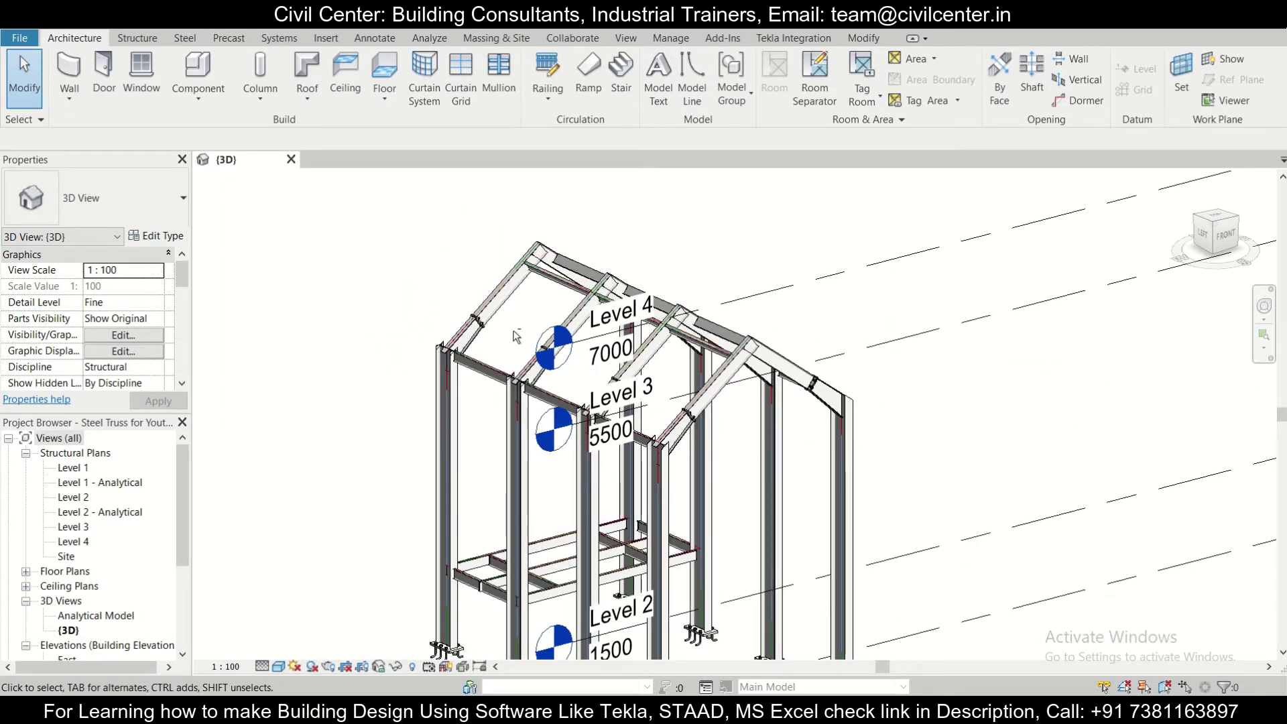
{"action": "scroll", "coordinate": [521, 298], "scroll_direction": "up", "scroll_amount": 2}
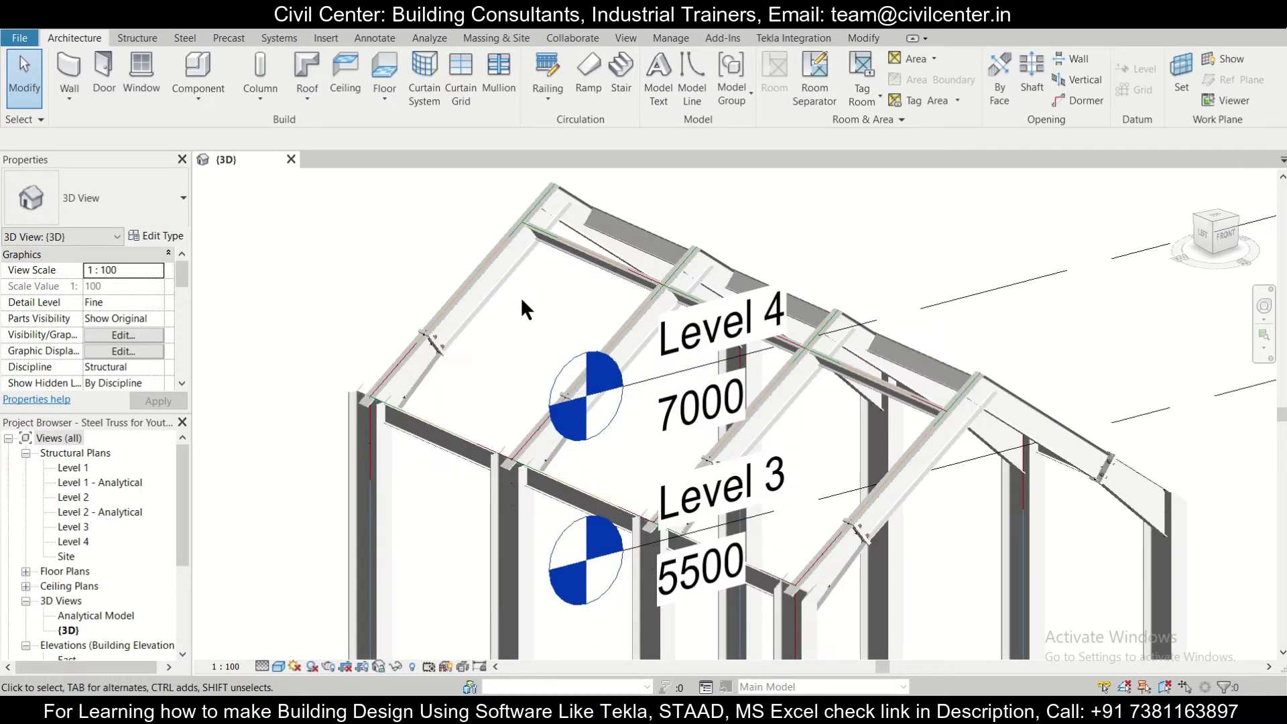
{"action": "middle_click_drag", "start_coordinate": [523, 303], "coordinate": [641, 354], "text": "shift"}
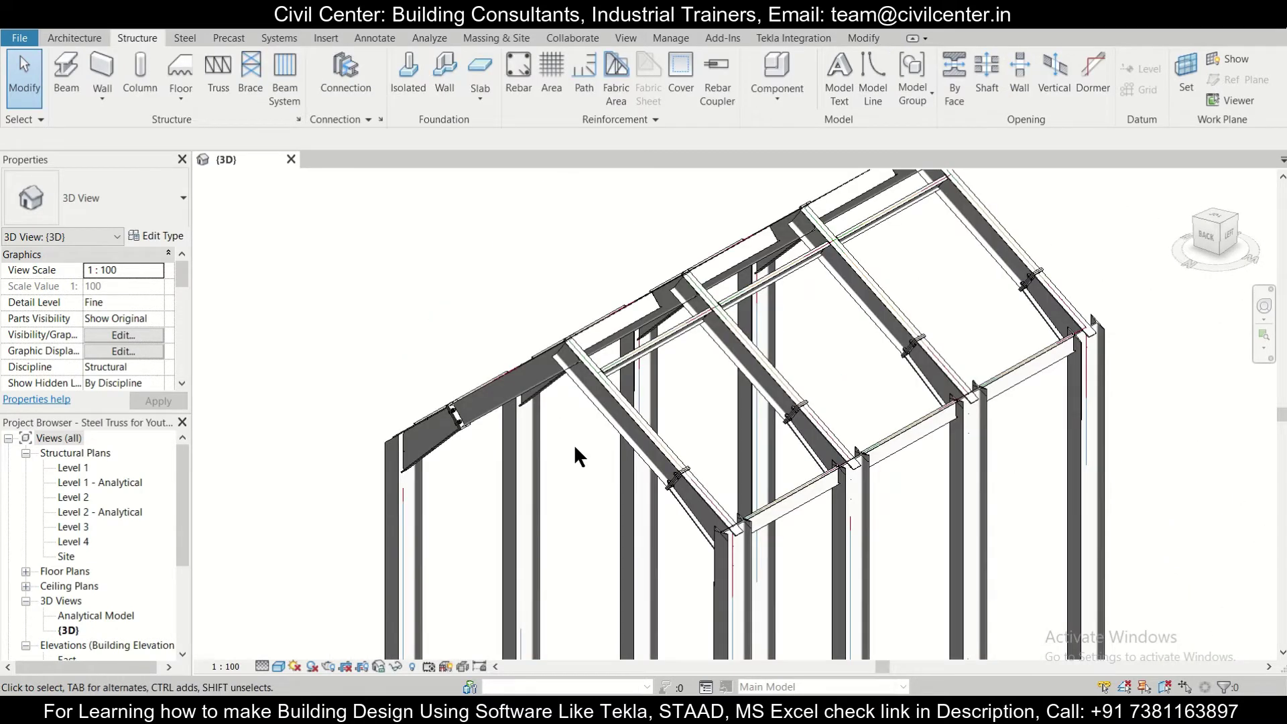
{"action": "scroll", "coordinate": [603, 426], "scroll_direction": "up", "scroll_amount": 1}
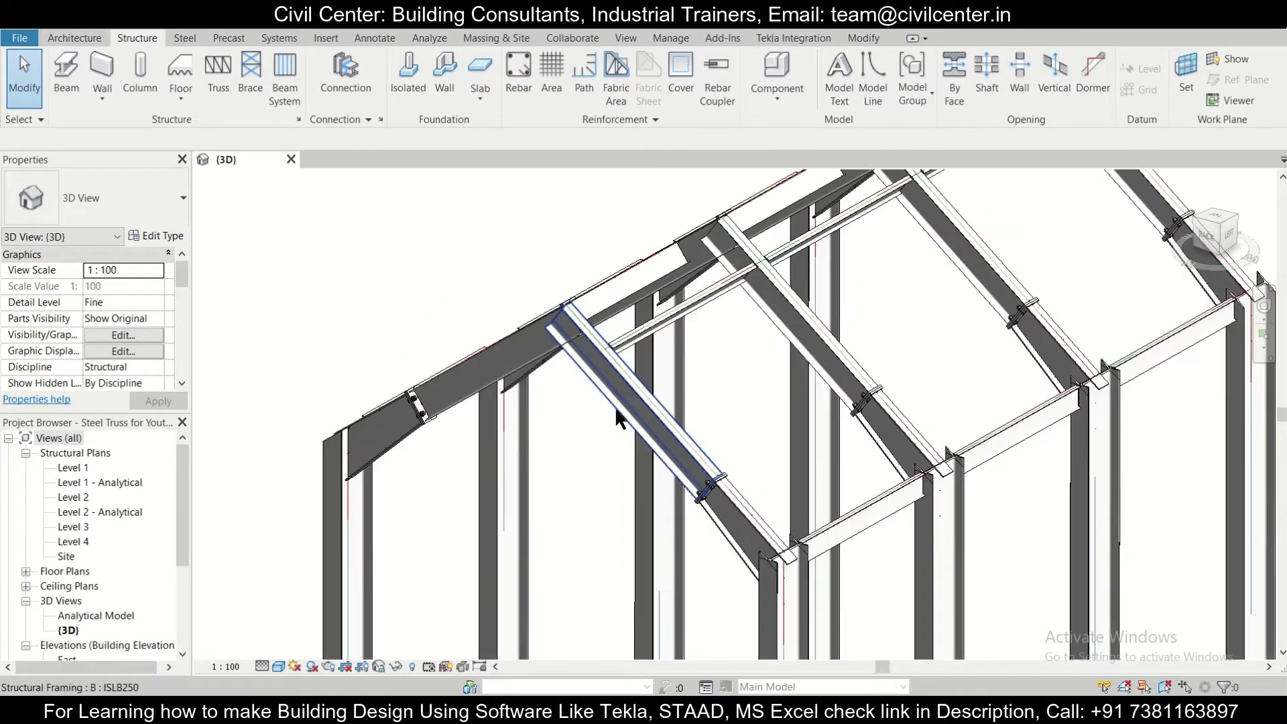
Join the left and right rafters with an Apex haunch structural connection.
{"action": "left_click", "coordinate": [616, 407]}
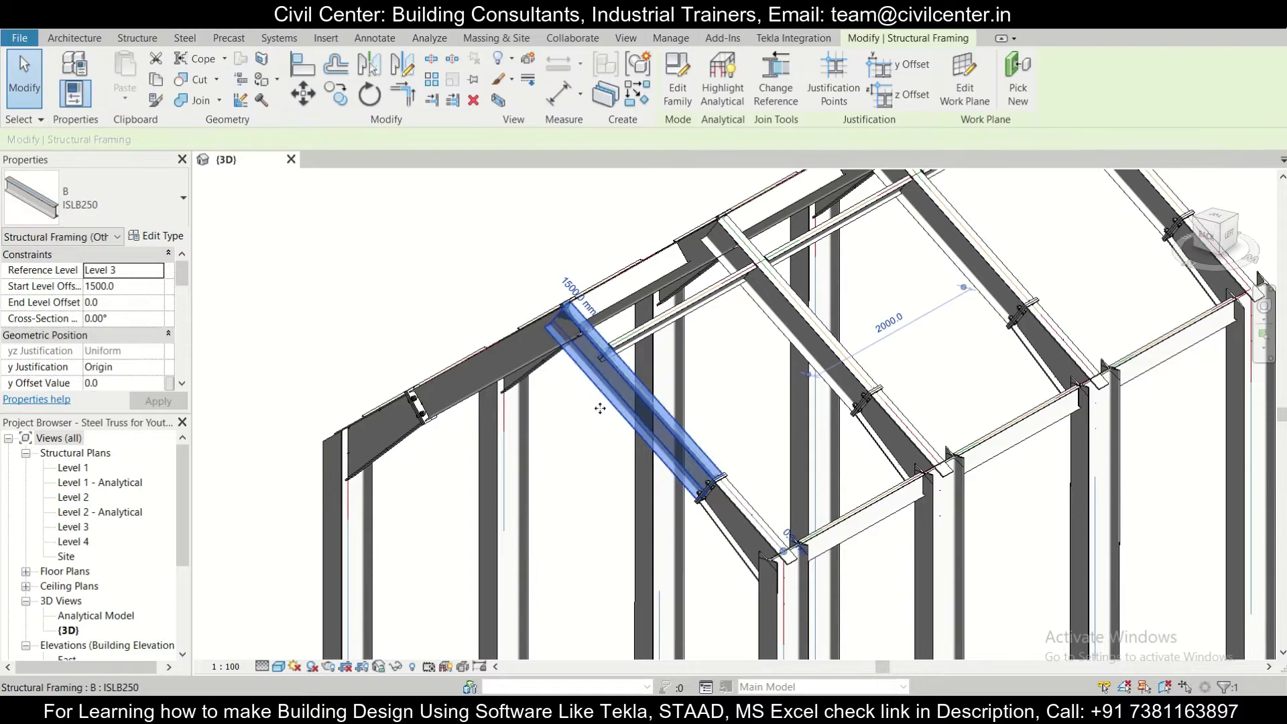
{"action": "left_click", "coordinate": [459, 387], "text": "ctrl"}
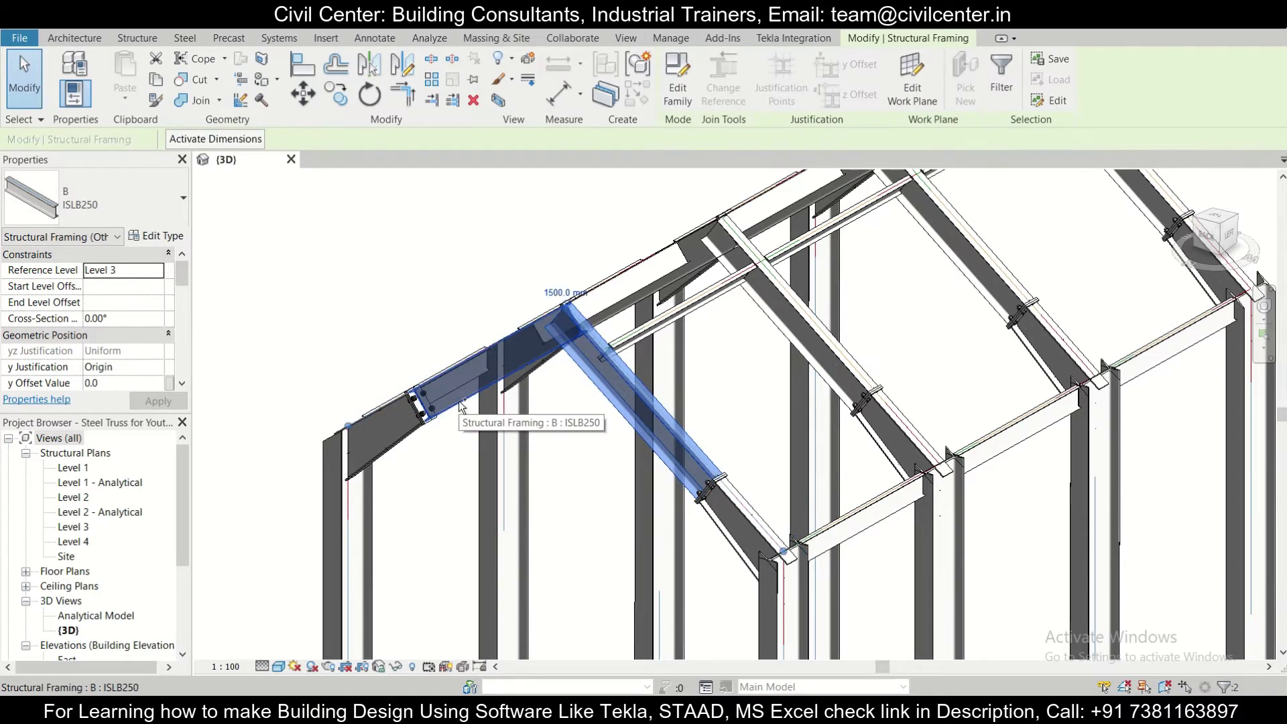
{"action": "left_click", "coordinate": [122, 41]}
{"action": "left_click", "coordinate": [341, 93]}
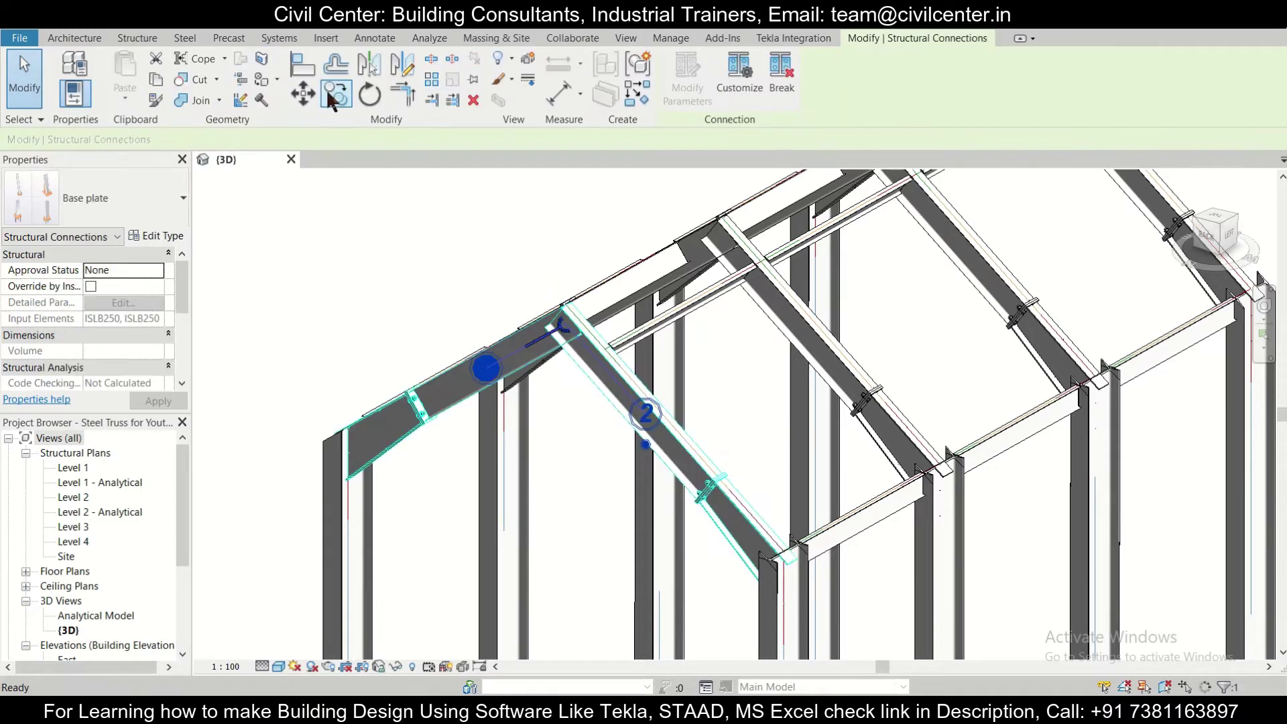
{"action": "left_click", "coordinate": [160, 204]}
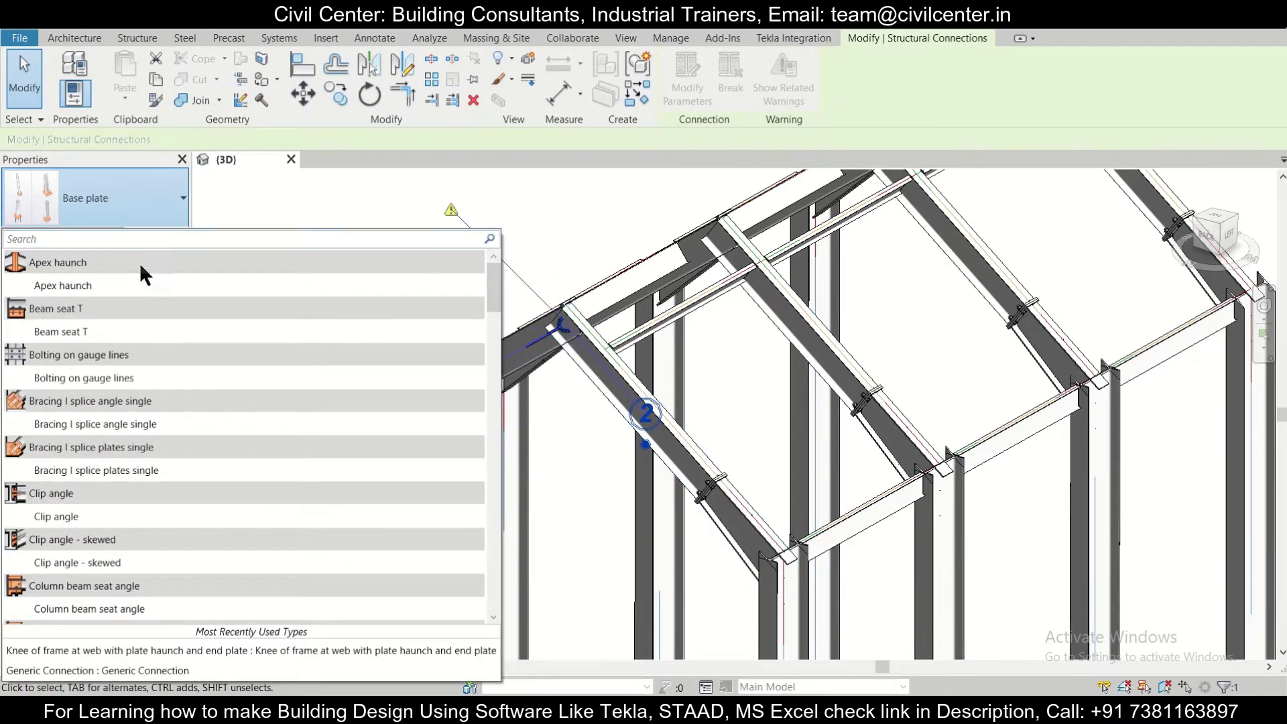
{"action": "left_click", "coordinate": [143, 287]}
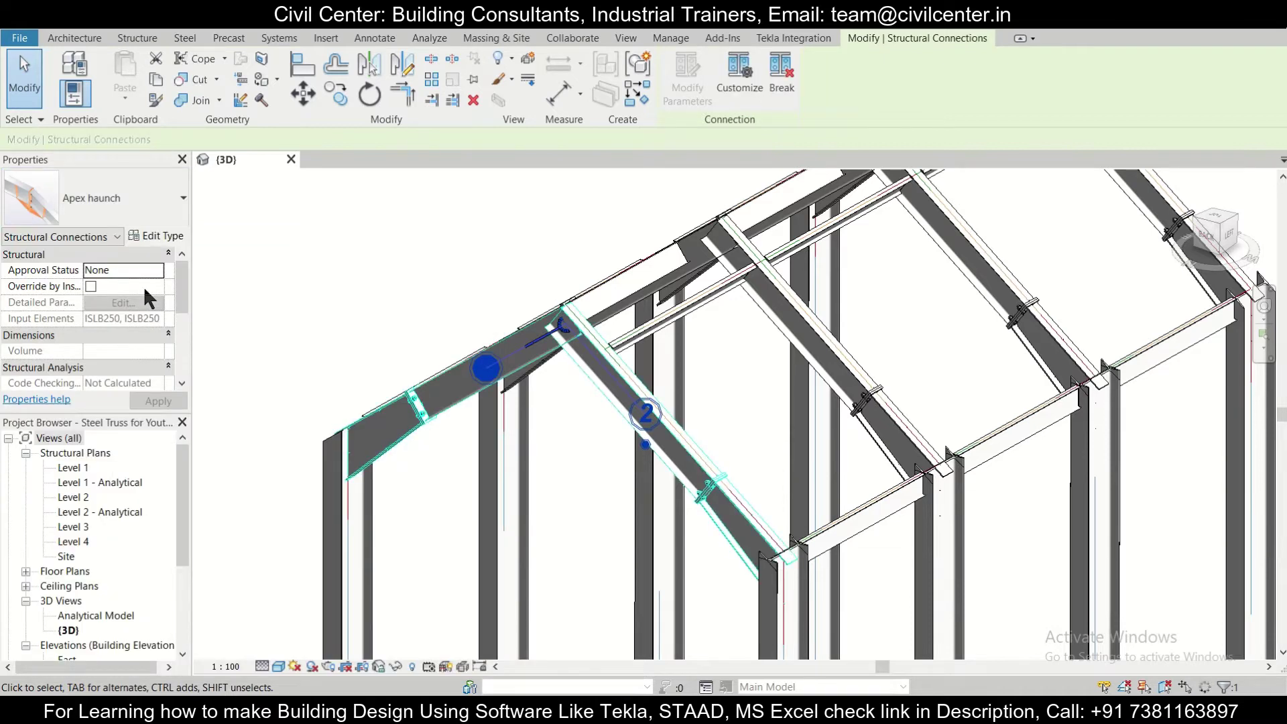
{"action": "scroll", "coordinate": [563, 322], "scroll_direction": "up", "scroll_amount": 4}
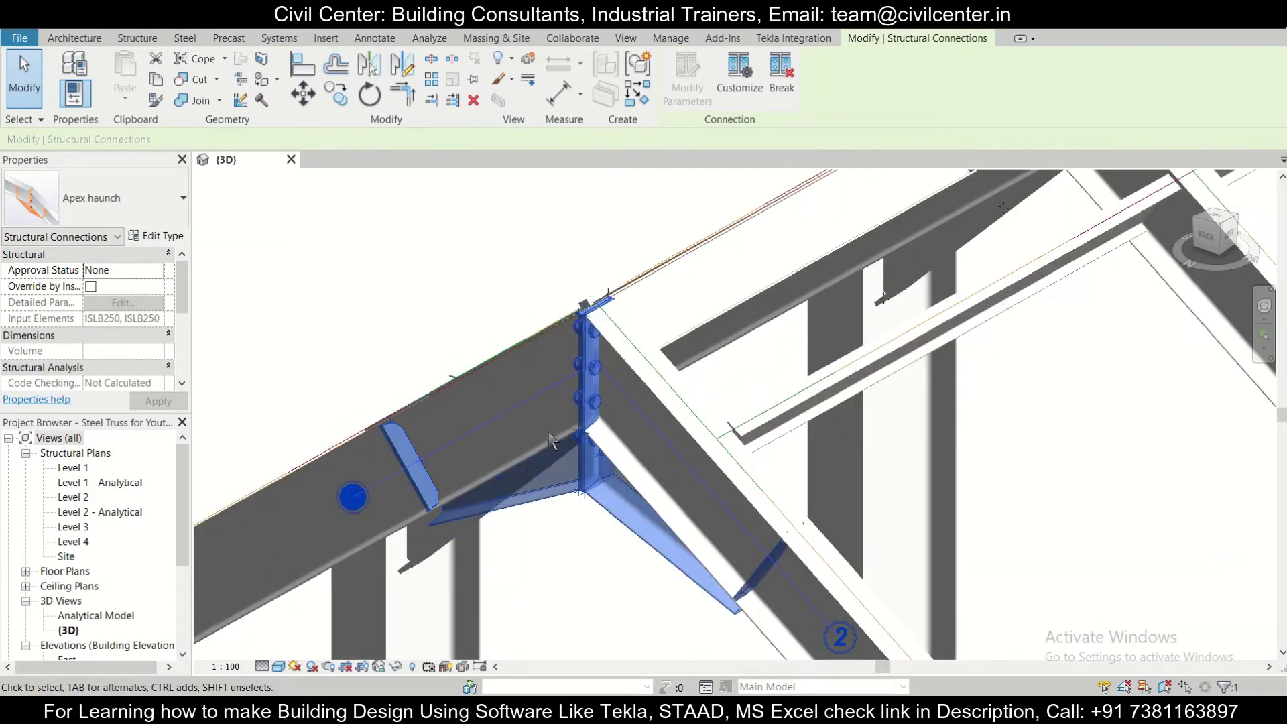
Toggle the view to Coarse then Fine detail and open the Apex haunch type properties.
{"action": "left_click", "coordinate": [262, 667]}
{"action": "key", "text": "Escape"}
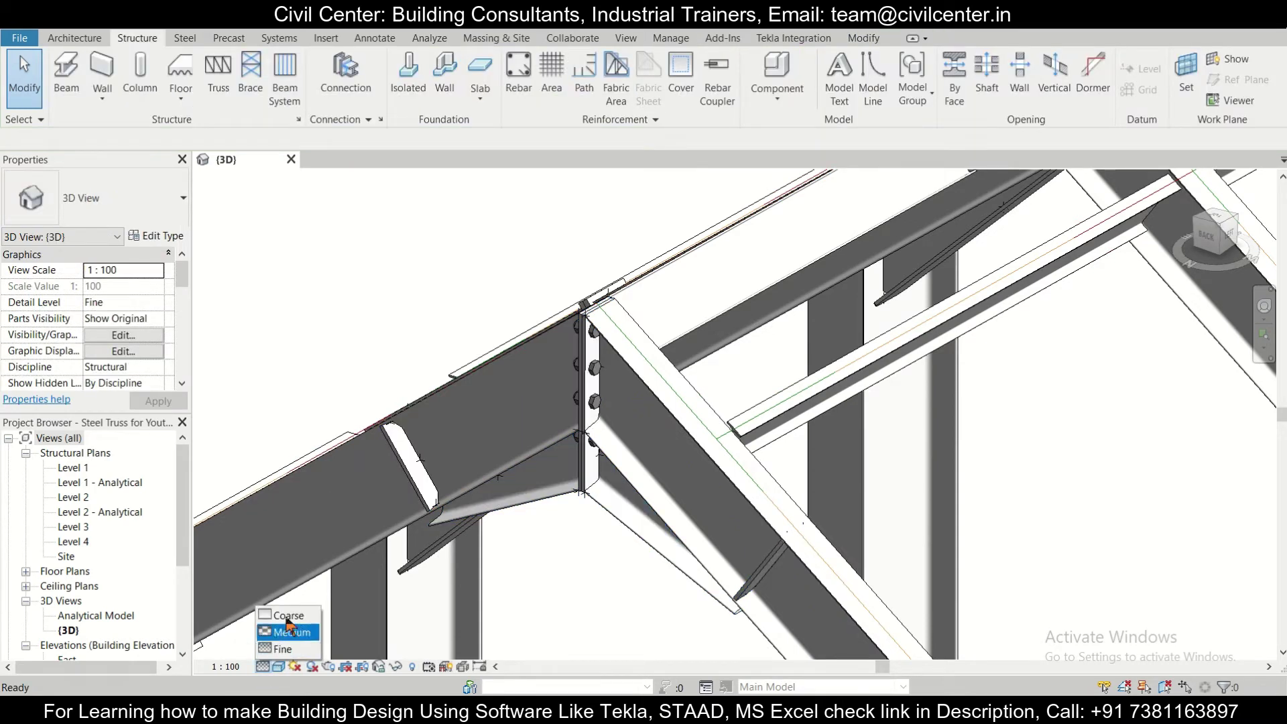
{"action": "left_click", "coordinate": [286, 614]}
{"action": "left_click", "coordinate": [262, 665]}
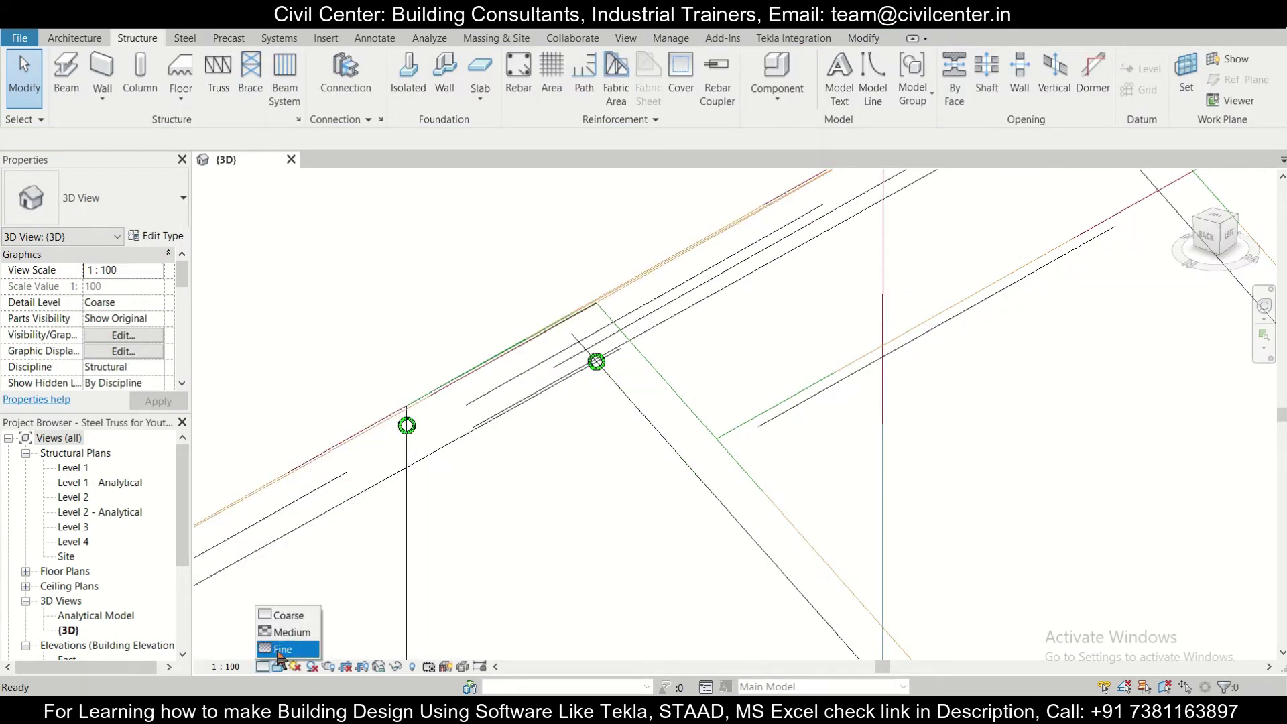
{"action": "left_click", "coordinate": [284, 647]}
{"action": "scroll", "coordinate": [560, 532], "scroll_direction": "up", "scroll_amount": 5}
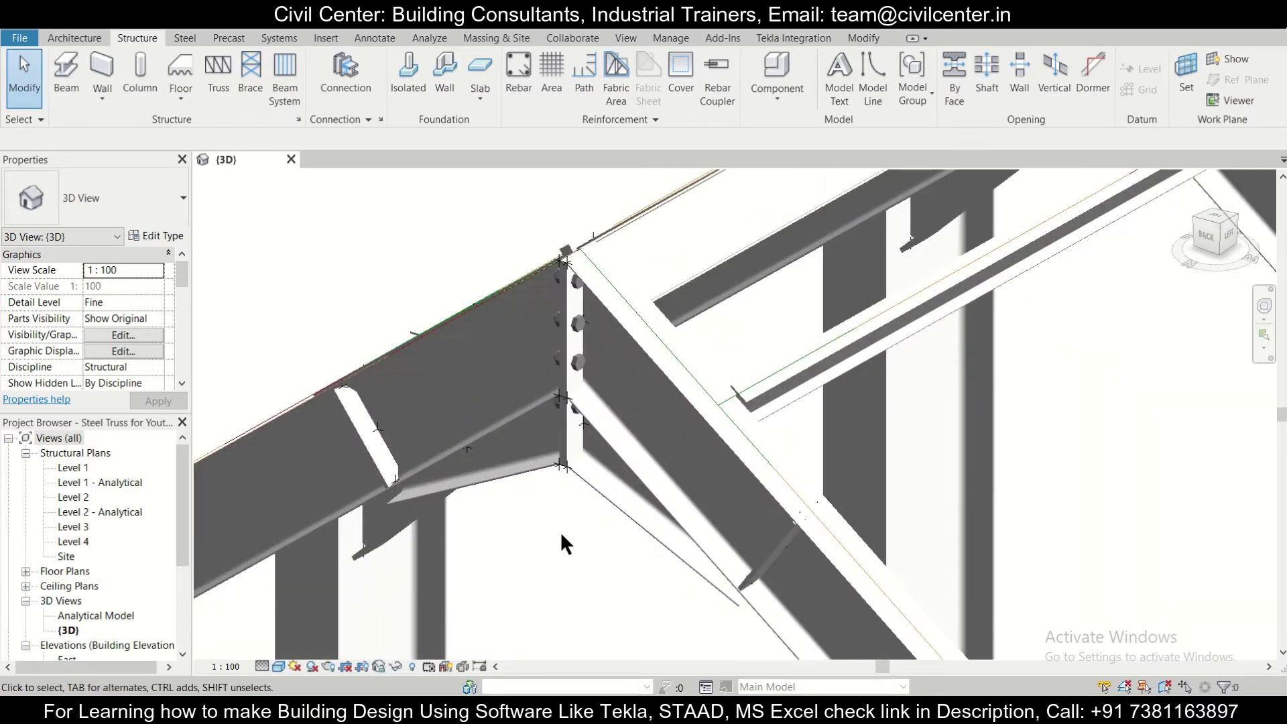
{"action": "left_click", "coordinate": [563, 424]}
{"action": "left_click", "coordinate": [160, 237]}
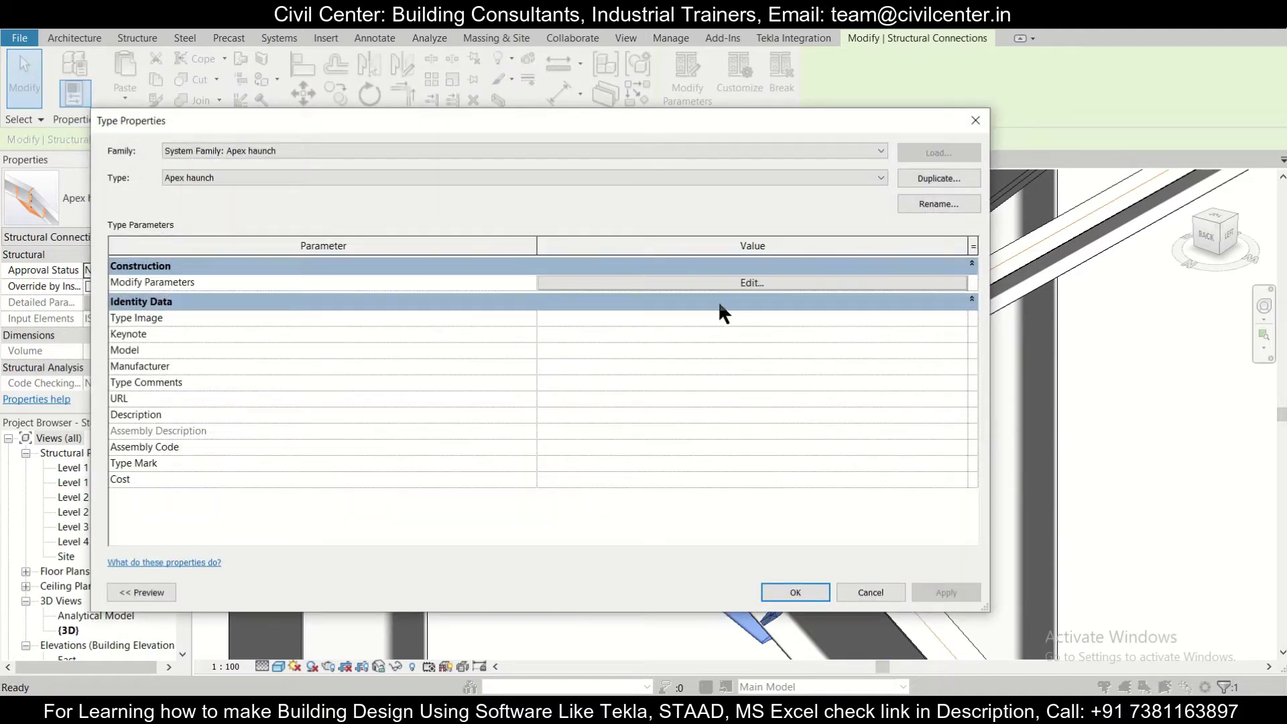
Set the end plate thickness to 12 and the bolts to 7/8 inch A490.
{"action": "left_click", "coordinate": [729, 283]}
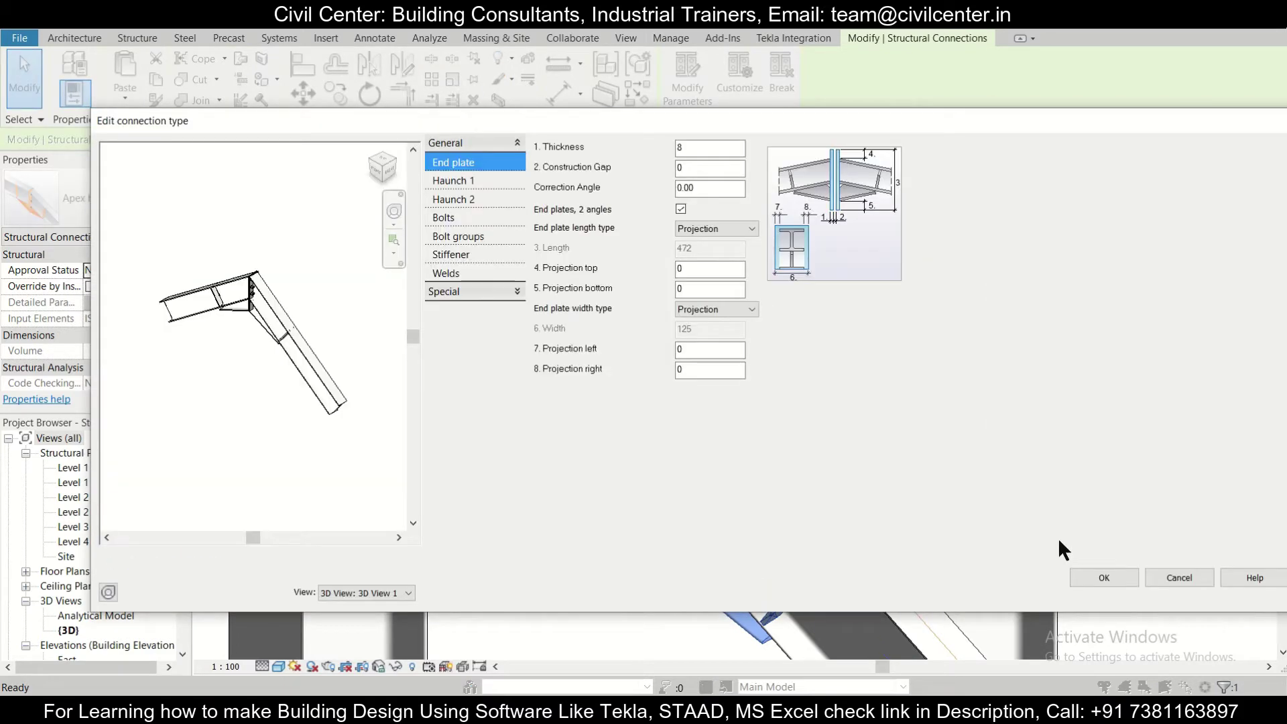
{"action": "double_click", "coordinate": [700, 148]}
{"action": "type", "text": "12"}
{"action": "left_click", "coordinate": [472, 184]}
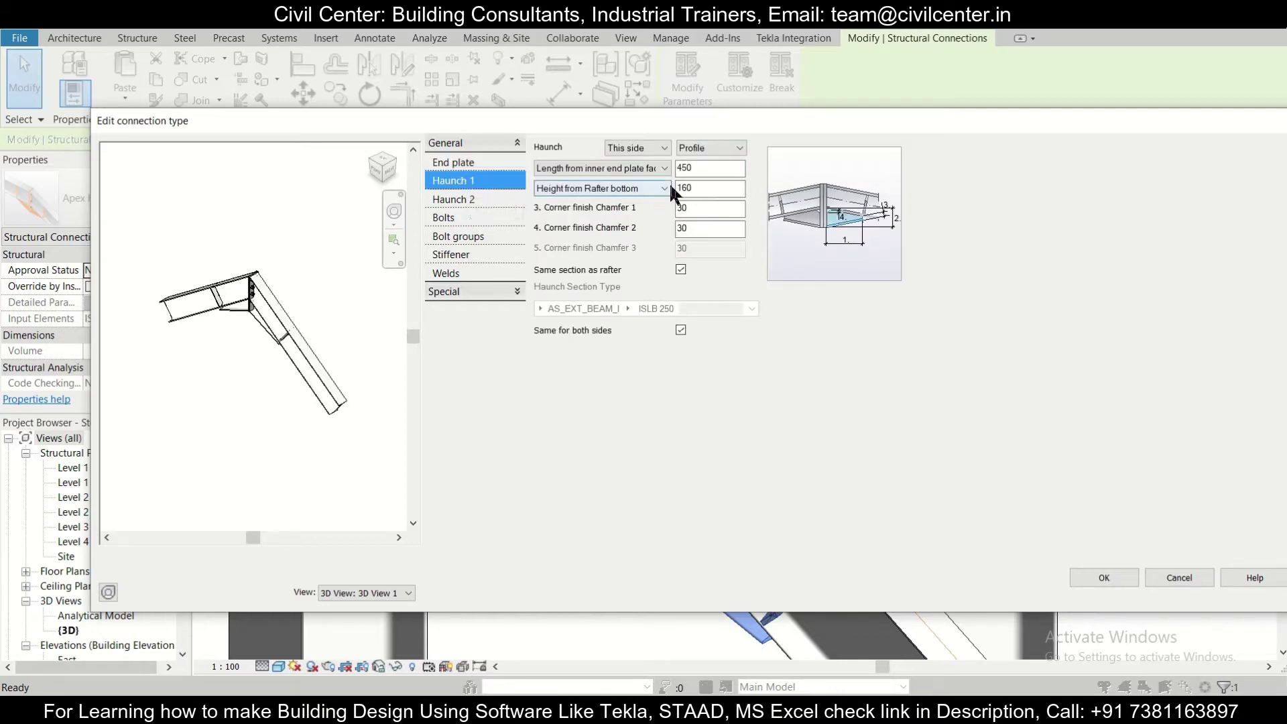
{"action": "left_click", "coordinate": [474, 218]}
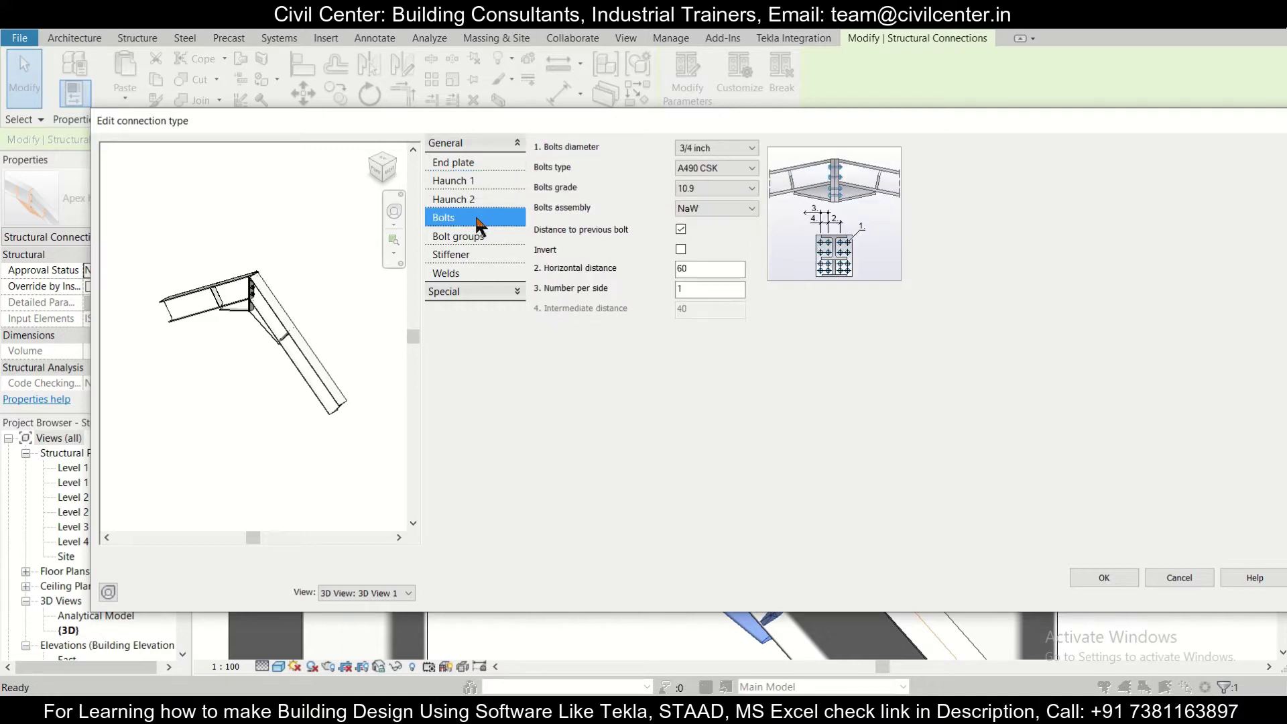
{"action": "left_click", "coordinate": [731, 147]}
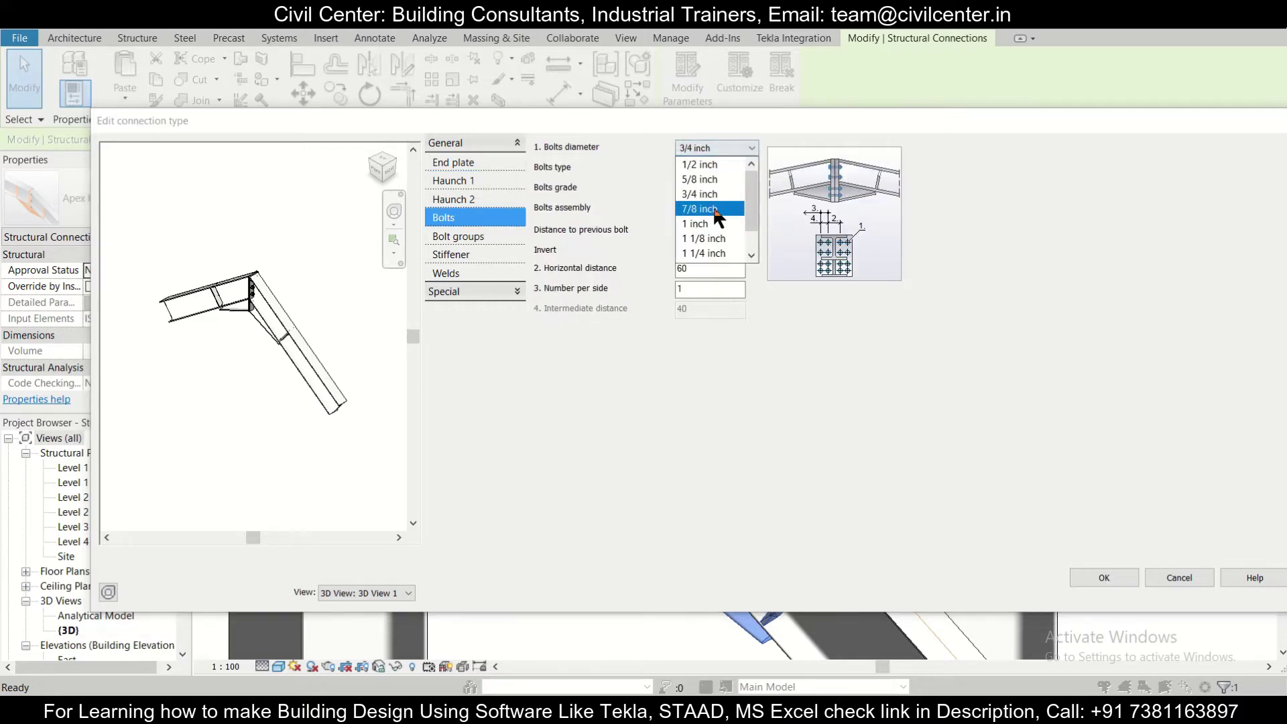
{"action": "left_click", "coordinate": [713, 205]}
{"action": "left_click", "coordinate": [731, 166]}
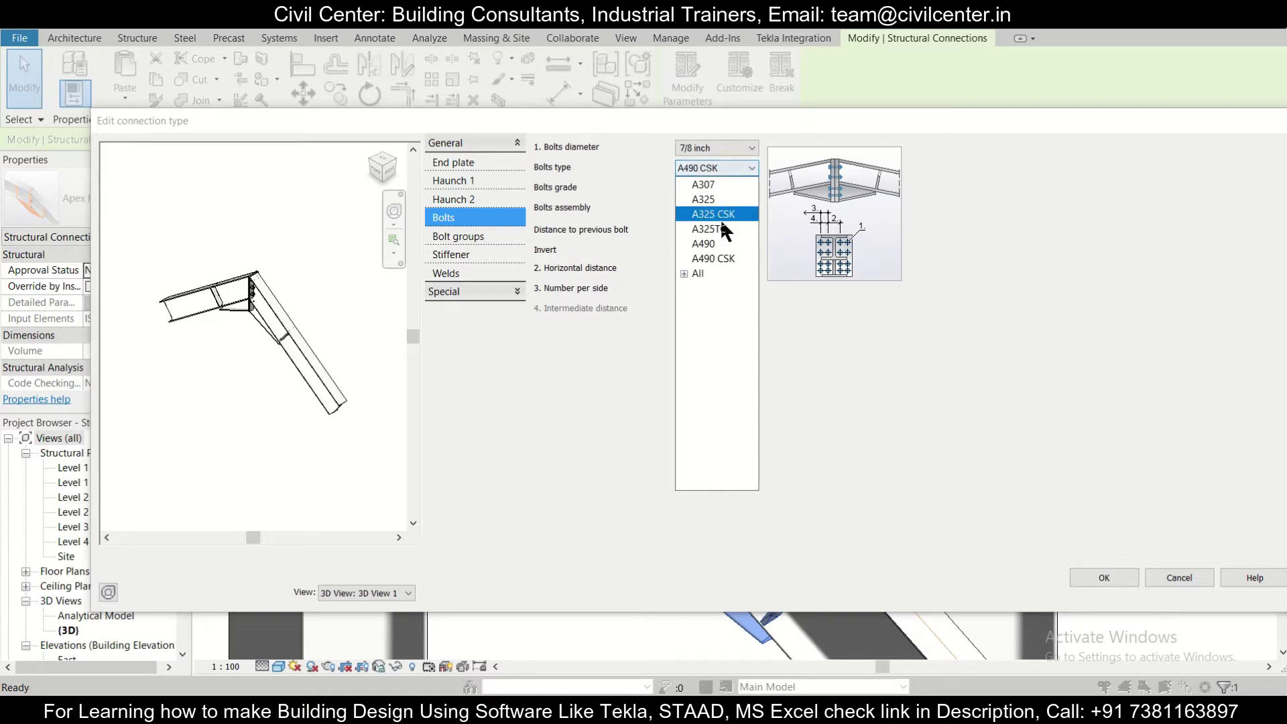
{"action": "left_click", "coordinate": [722, 244]}
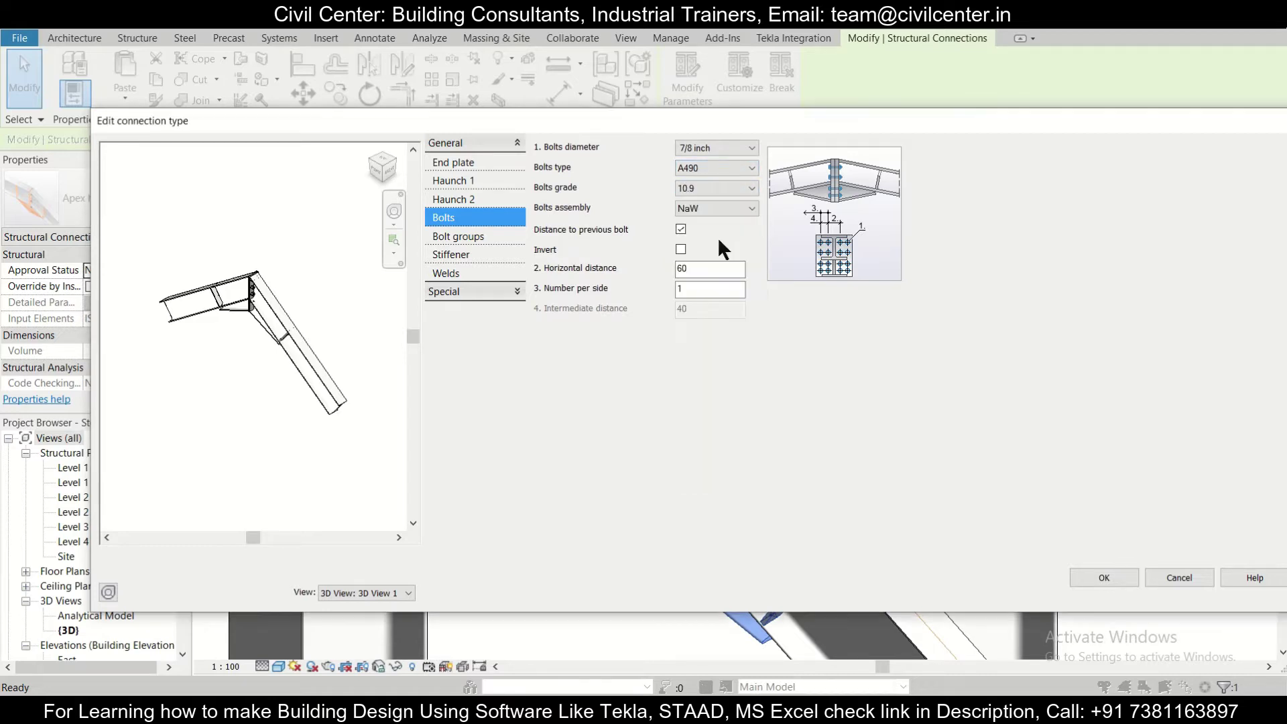
Review the welds, stiffener and bolt group settings, then confirm and apply the type changes.
{"action": "left_click", "coordinate": [477, 270]}
{"action": "left_click", "coordinate": [480, 254]}
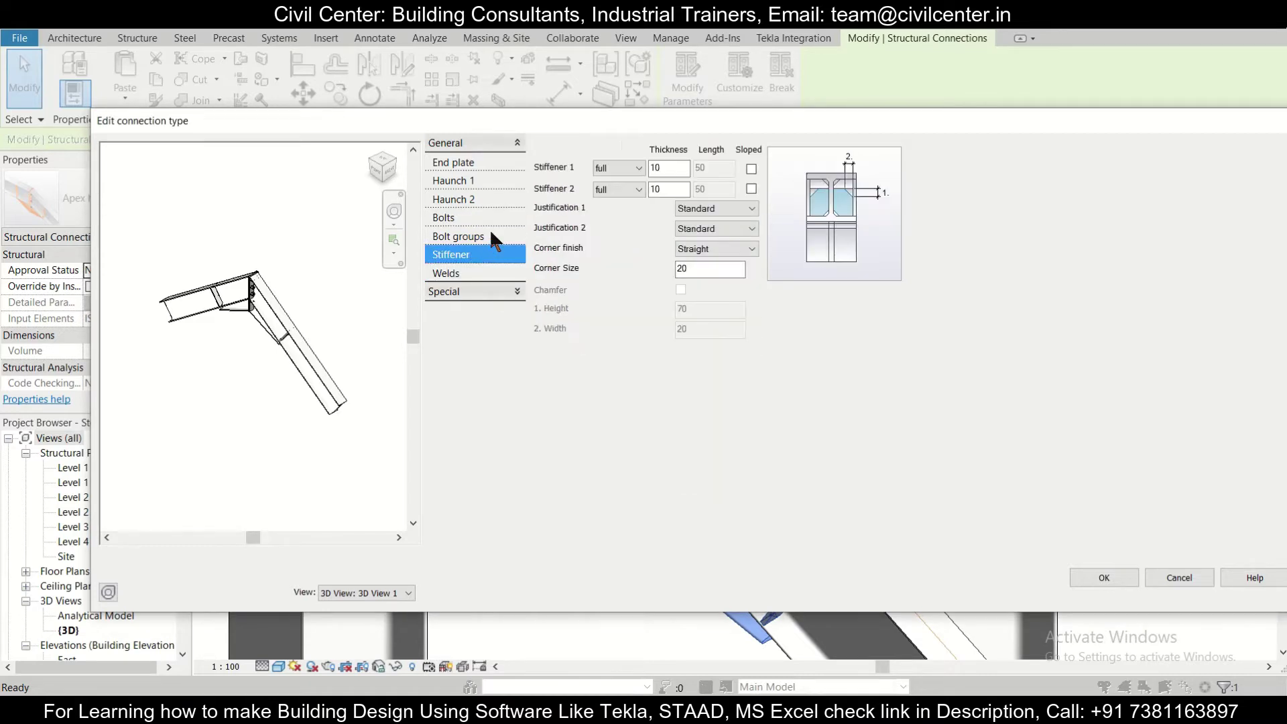
{"action": "left_click", "coordinate": [491, 236]}
{"action": "left_click", "coordinate": [1086, 578]}
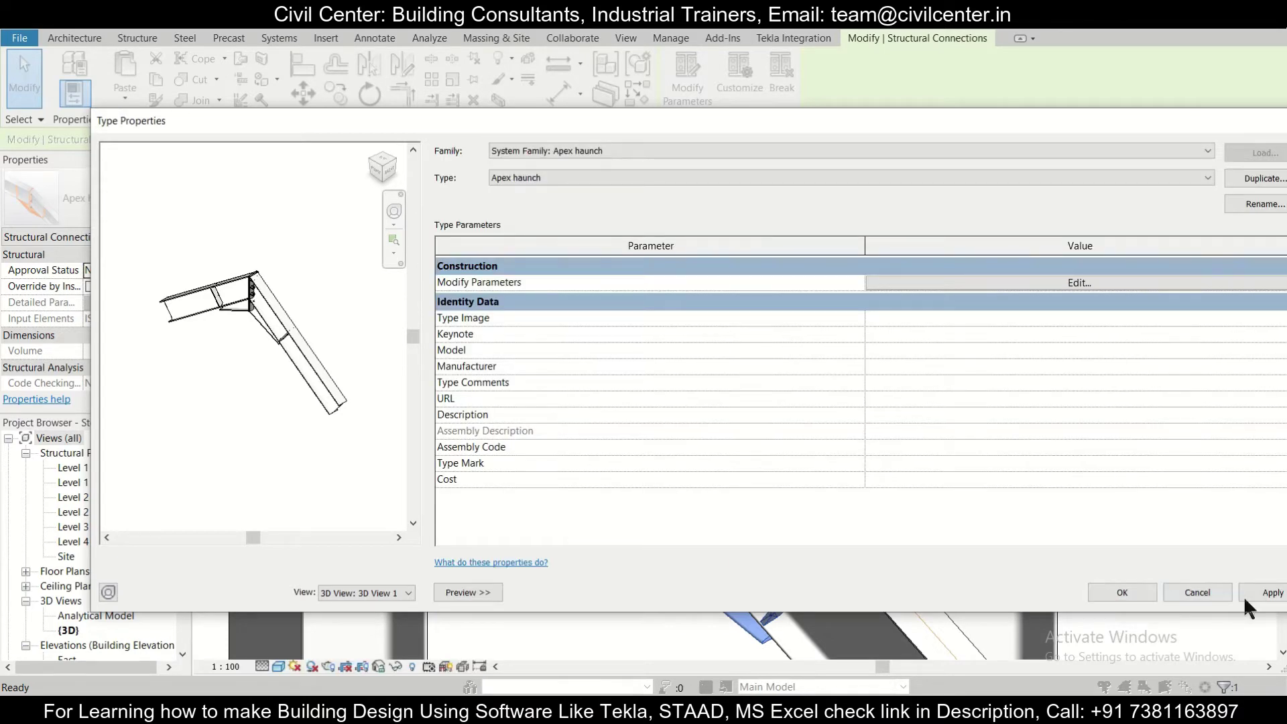
{"action": "left_click", "coordinate": [1271, 596]}
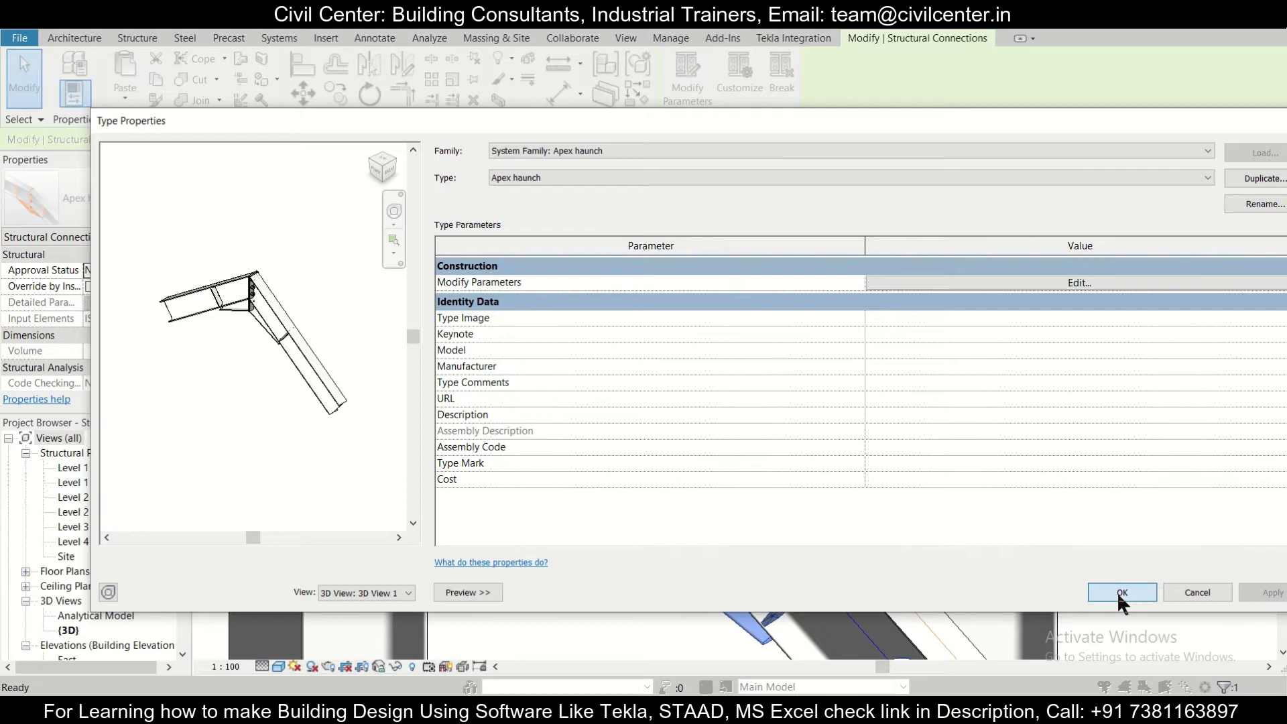
{"action": "left_click", "coordinate": [1119, 593]}
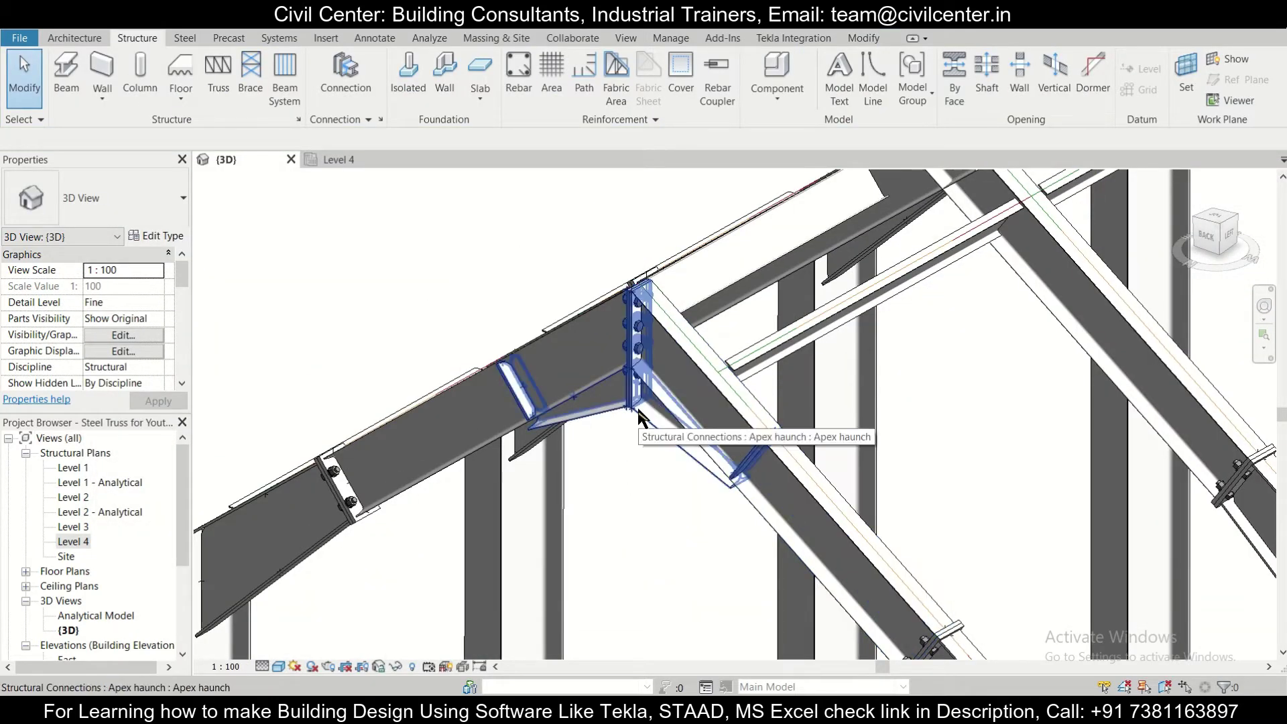
In the Level 4 plan, start a multiple copy of the apex haunch from the grid 2 intersection.
{"action": "left_click", "coordinate": [636, 405]}
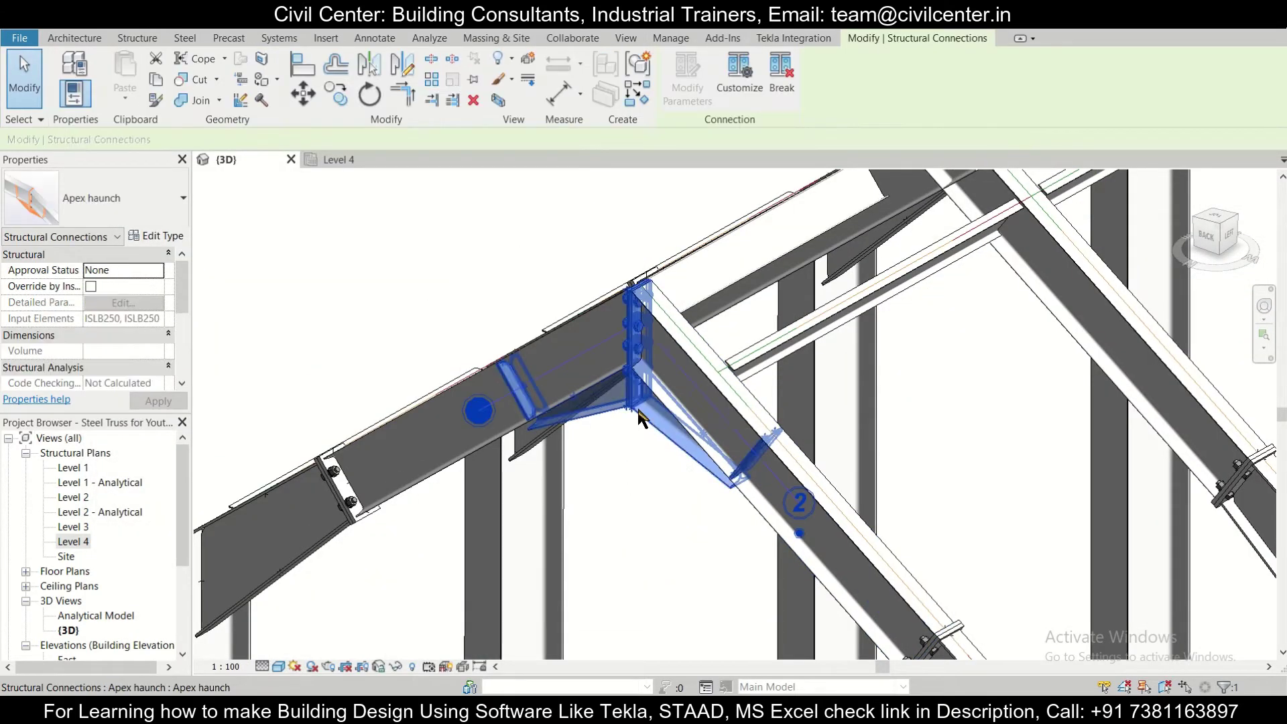
{"action": "left_click", "coordinate": [328, 159]}
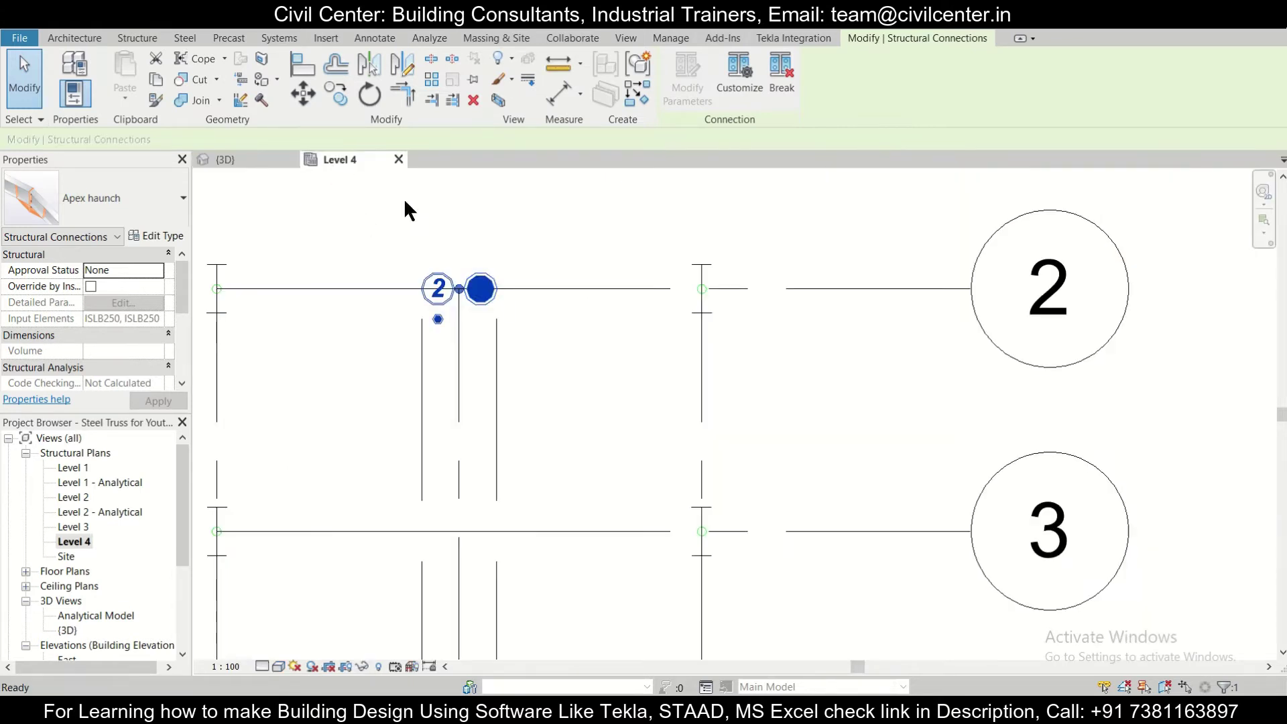
{"action": "left_click", "coordinate": [345, 94]}
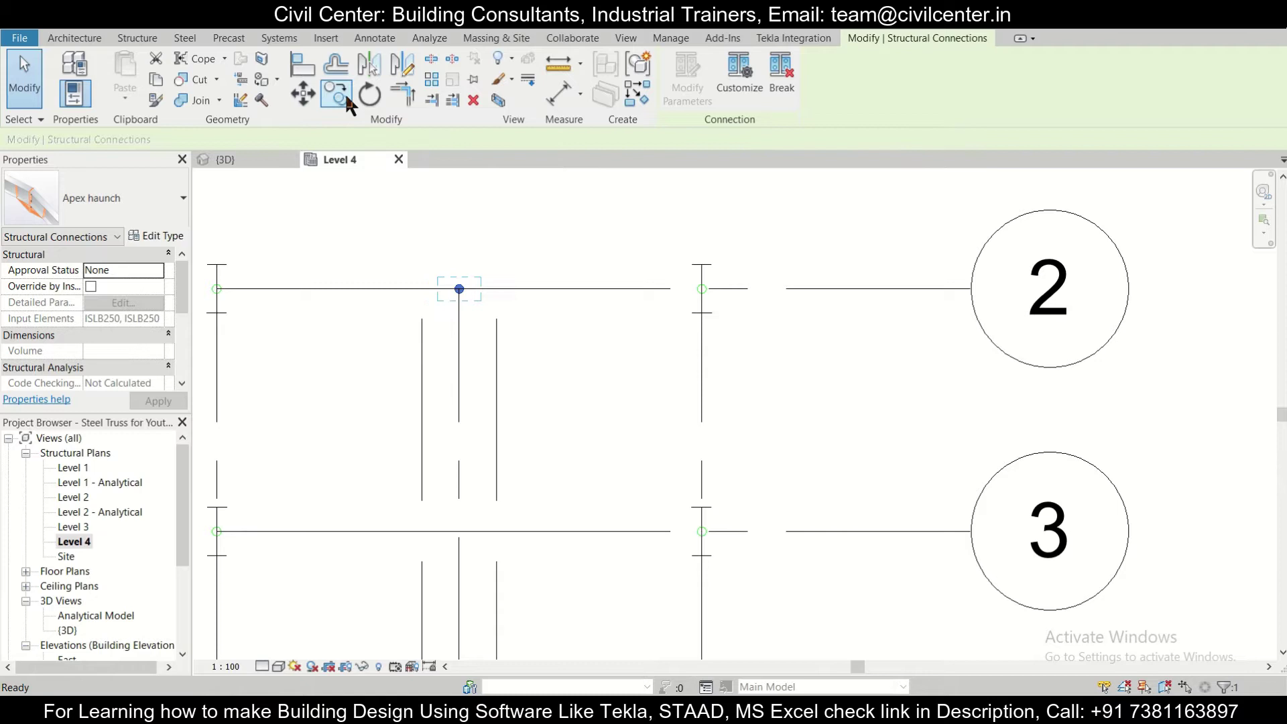
{"action": "left_click", "coordinate": [313, 140]}
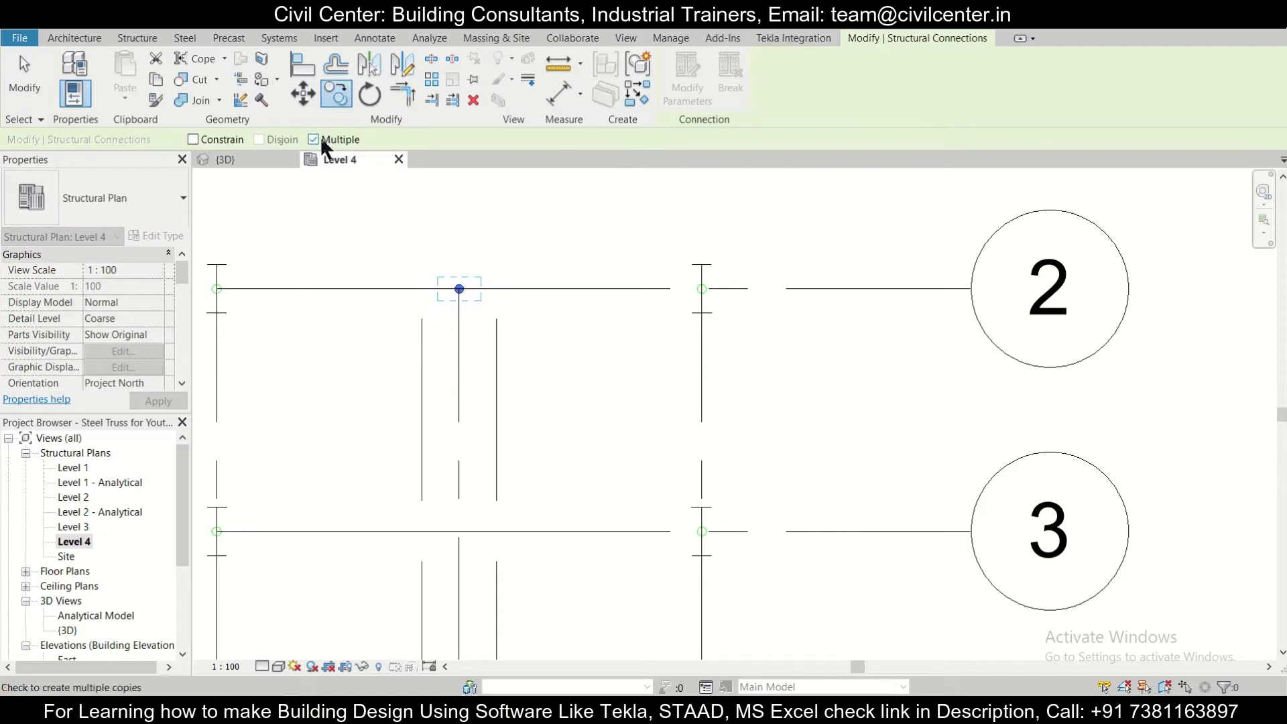
{"action": "left_click", "coordinate": [702, 289]}
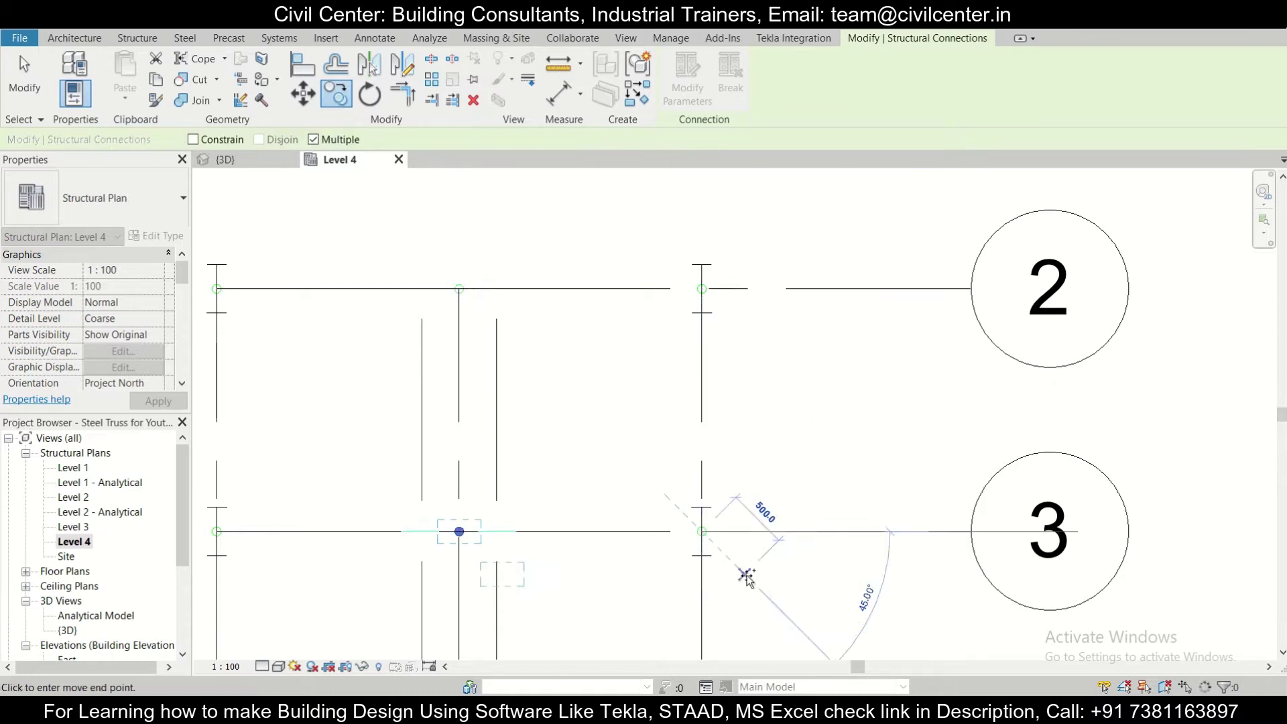
Place apex haunch copies at the grid 4 and grid 5 intersections, then return to 3D.
{"action": "scroll", "coordinate": [741, 575], "scroll_direction": "down", "scroll_amount": 1}
{"action": "middle_click_drag", "start_coordinate": [741, 574], "coordinate": [782, 292]}
{"action": "left_click", "coordinate": [756, 424]}
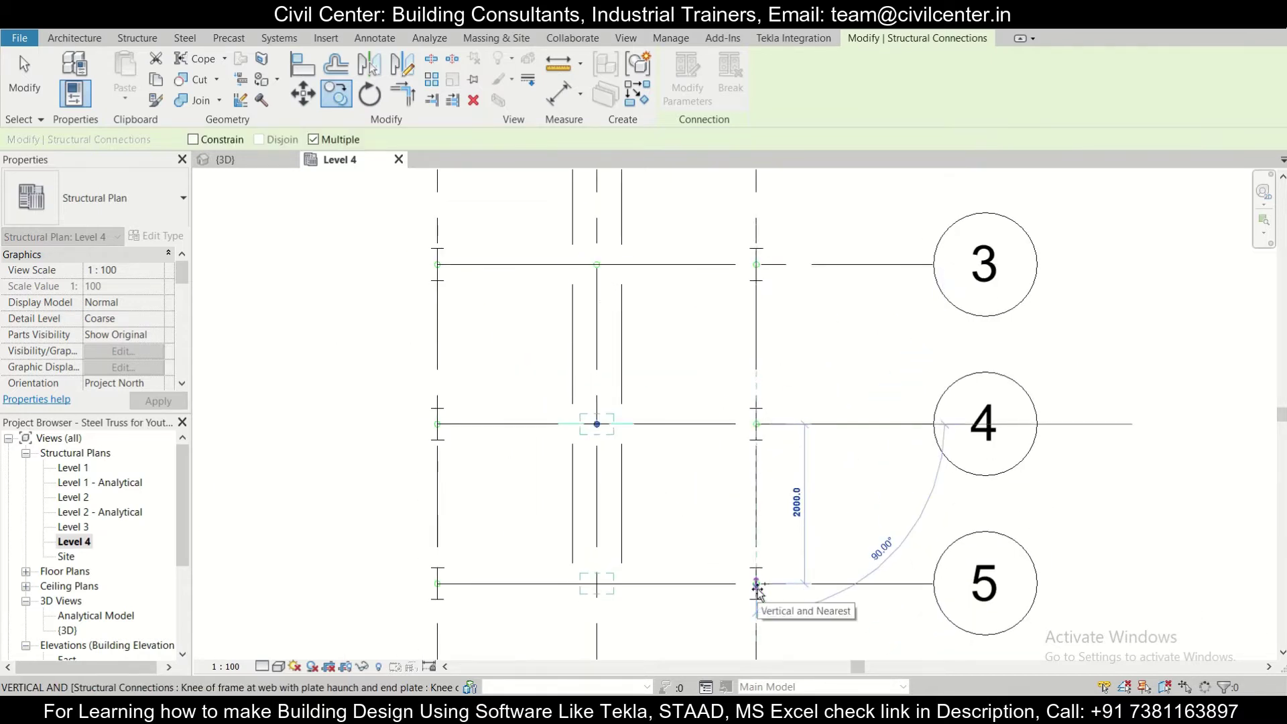
{"action": "left_click", "coordinate": [756, 583]}
{"action": "scroll", "coordinate": [814, 594], "scroll_direction": "down", "scroll_amount": 1}
{"action": "middle_click_drag", "start_coordinate": [825, 583], "coordinate": [835, 436]}
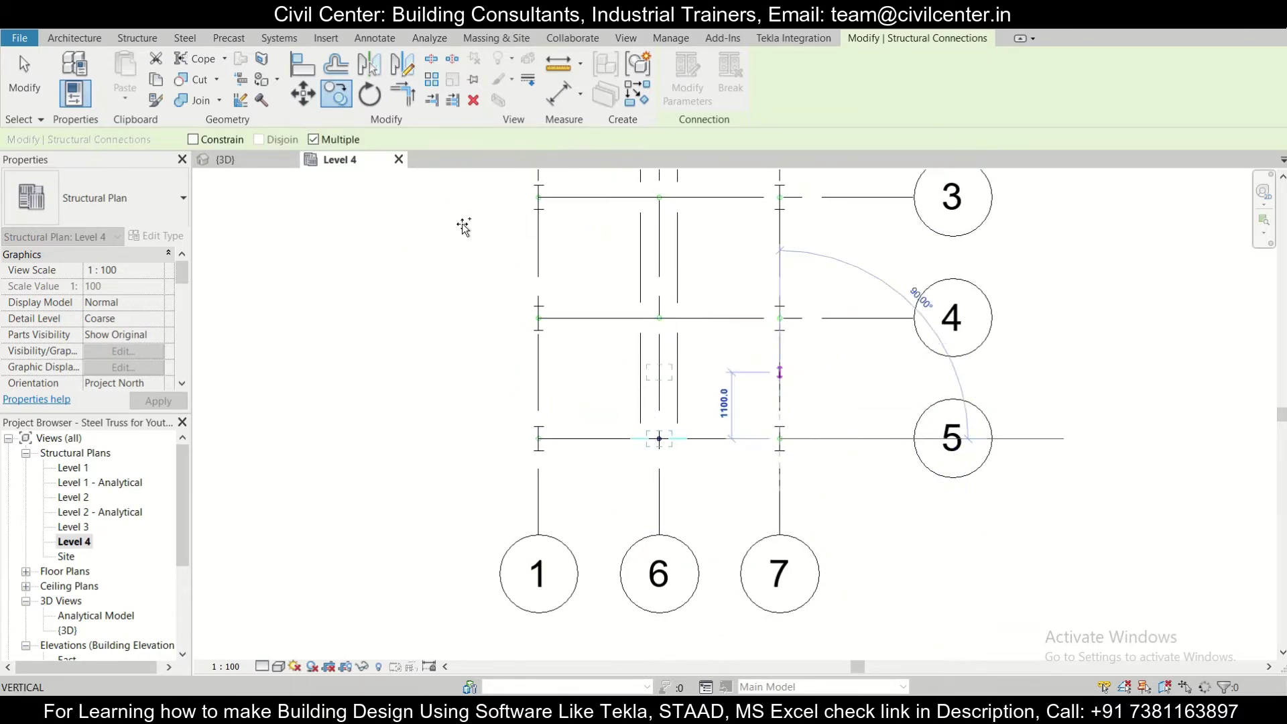
{"action": "left_click", "coordinate": [241, 159]}
{"action": "scroll", "coordinate": [771, 476], "scroll_direction": "down", "scroll_amount": 3}
{"action": "scroll", "coordinate": [908, 417], "scroll_direction": "up", "scroll_amount": 6}
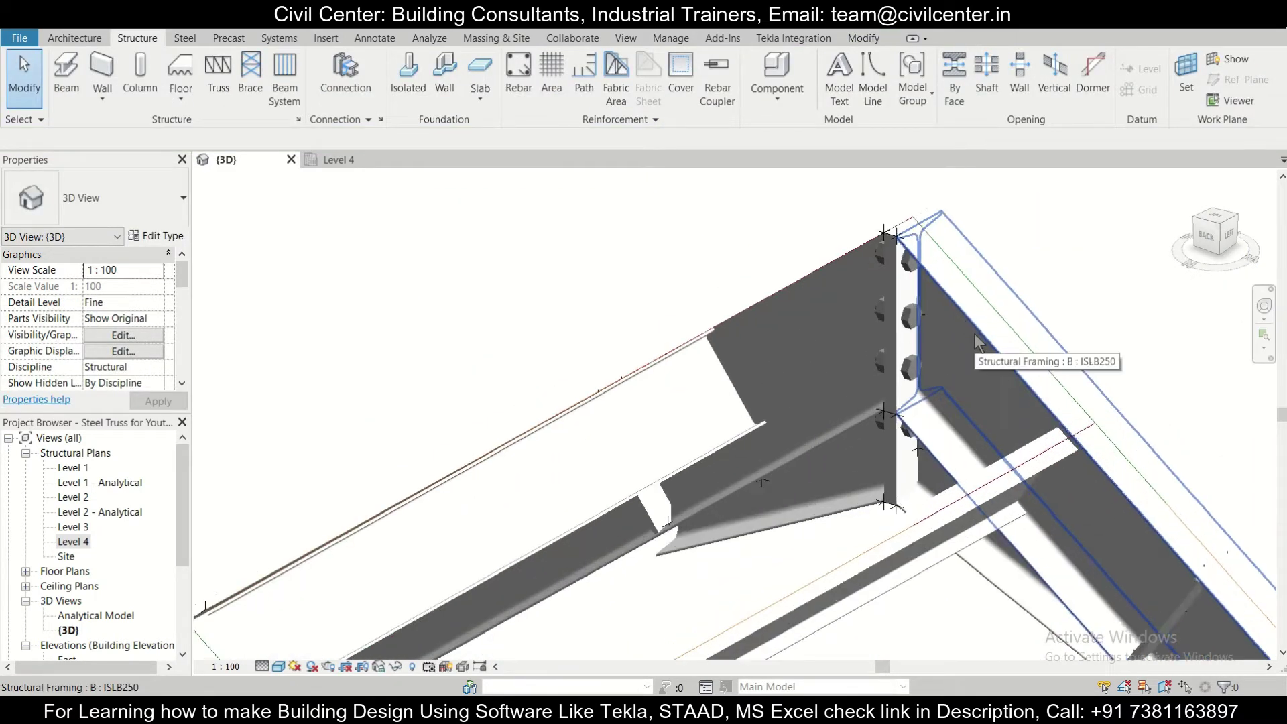
{"action": "scroll", "coordinate": [954, 344], "scroll_direction": "down", "scroll_amount": 4}
{"action": "scroll", "coordinate": [872, 409], "scroll_direction": "down", "scroll_amount": 3}
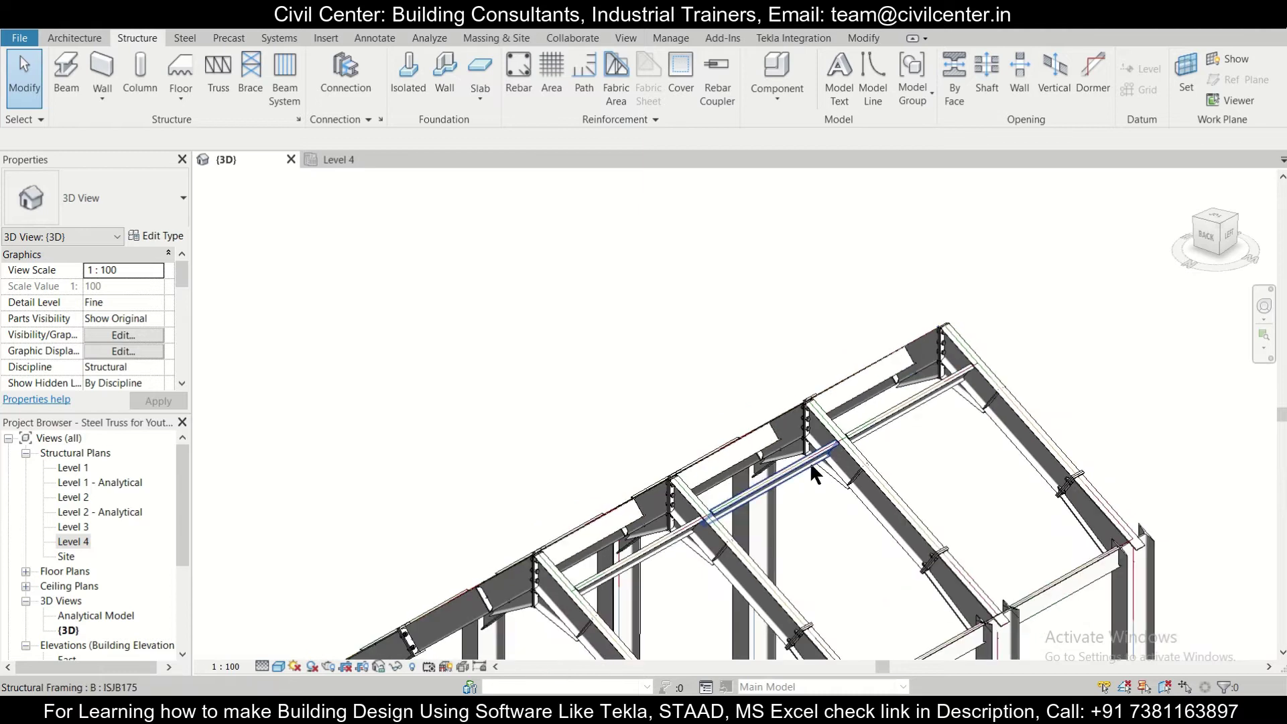
{"action": "middle_click_drag", "start_coordinate": [806, 494], "coordinate": [521, 457]}
{"action": "scroll", "coordinate": [838, 440], "scroll_direction": "up", "scroll_amount": 3}
{"action": "scroll", "coordinate": [839, 440], "scroll_direction": "down", "scroll_amount": 2}
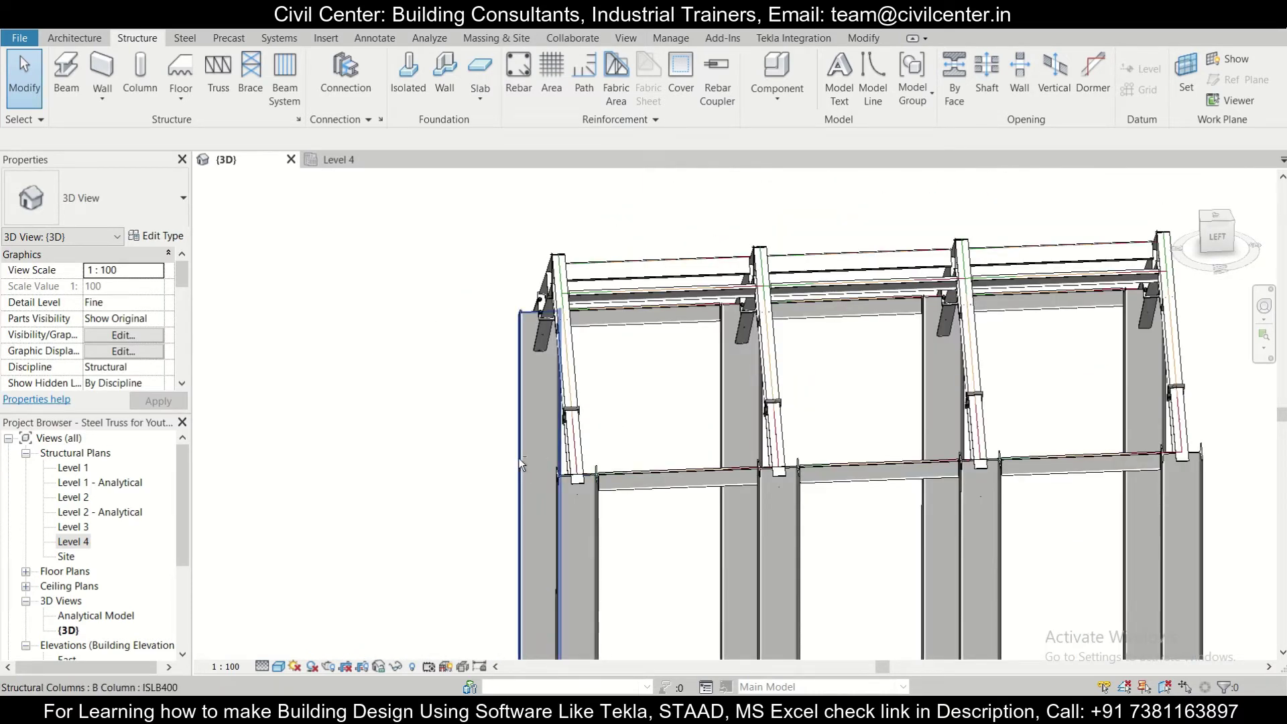
{"action": "middle_click_drag", "start_coordinate": [660, 524], "coordinate": [563, 523], "text": "shift"}
{"action": "scroll", "coordinate": [536, 509], "scroll_direction": "up", "scroll_amount": 3}
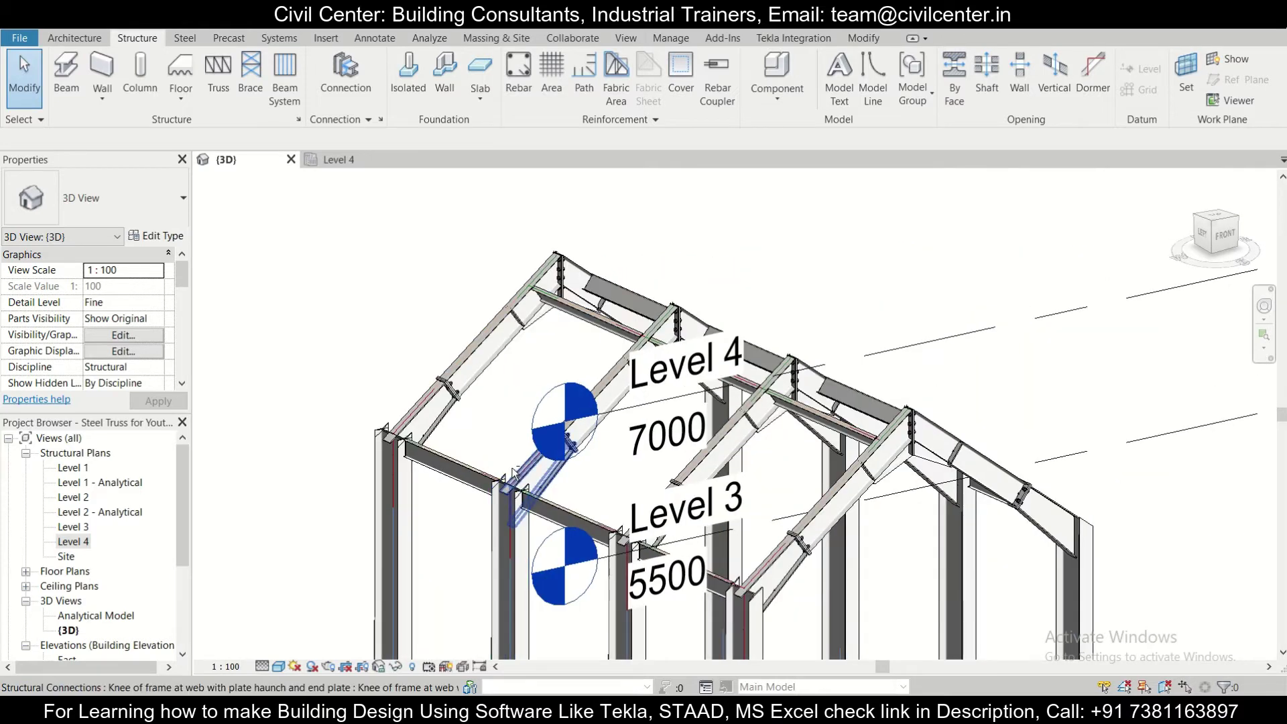
{"action": "left_click", "coordinate": [396, 439]}
{"action": "scroll", "coordinate": [396, 439], "scroll_direction": "up", "scroll_amount": 2}
Join the ISLB400 end column and ISJB175 eave beam with a Single side end plate connection.
{"action": "key", "text": "Escape"}
{"action": "left_click", "coordinate": [400, 543]}
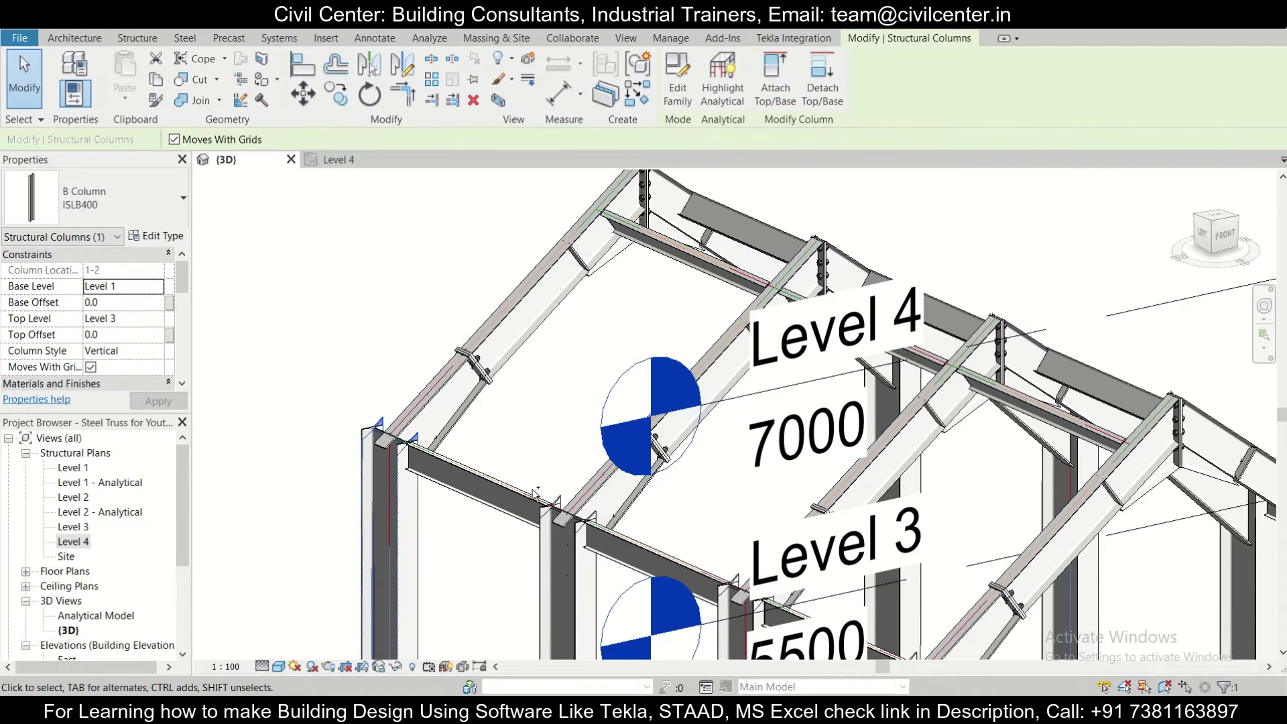
{"action": "left_click", "coordinate": [506, 493], "text": "ctrl"}
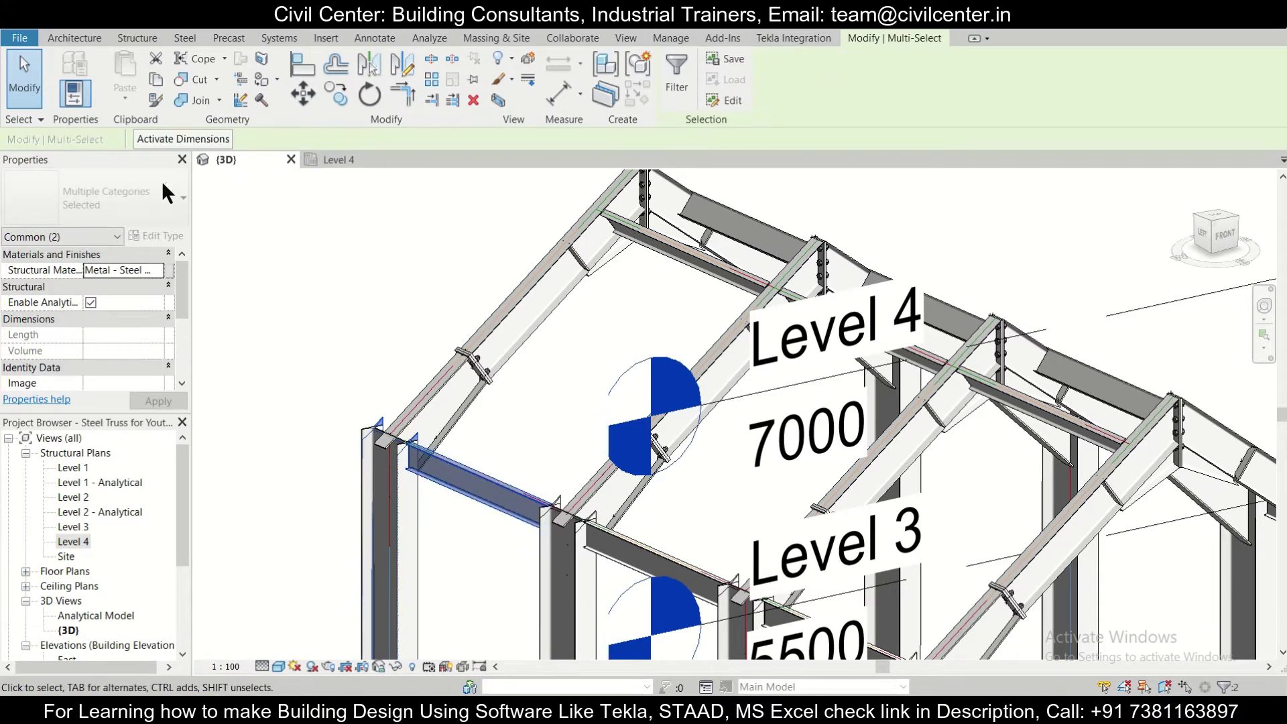
{"action": "left_click", "coordinate": [128, 36]}
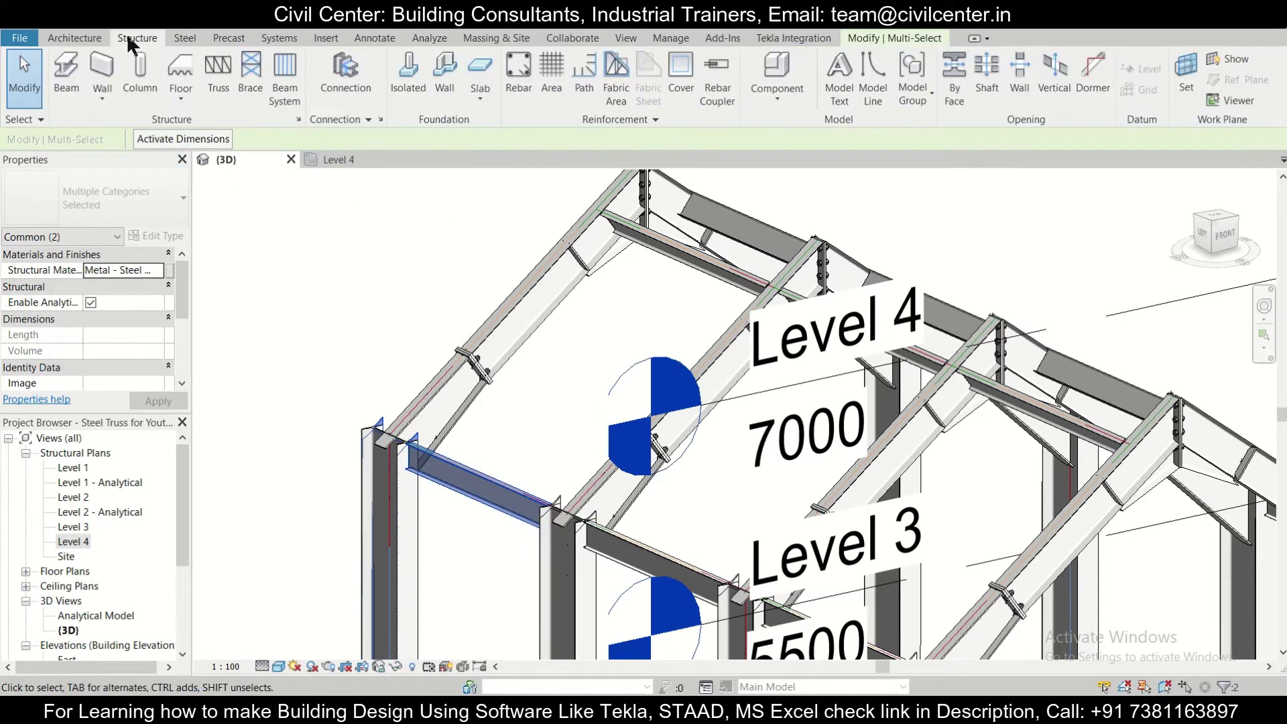
{"action": "left_click", "coordinate": [356, 79]}
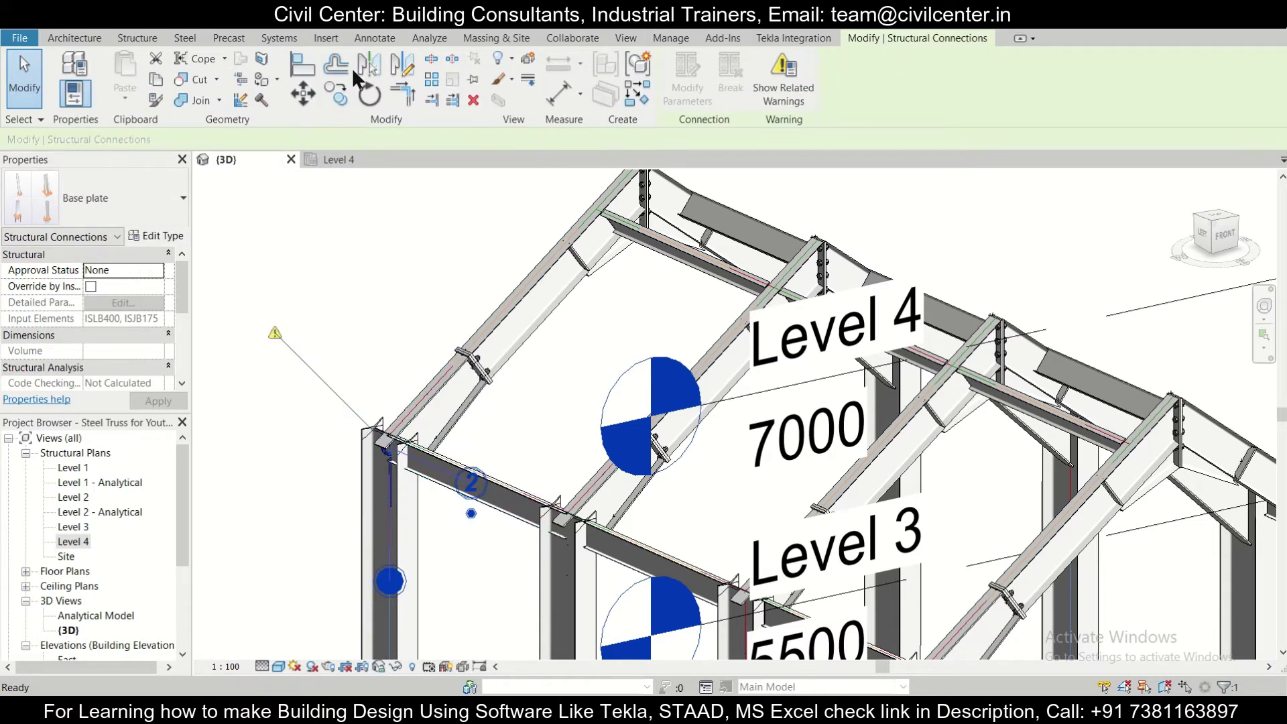
{"action": "left_click", "coordinate": [145, 193]}
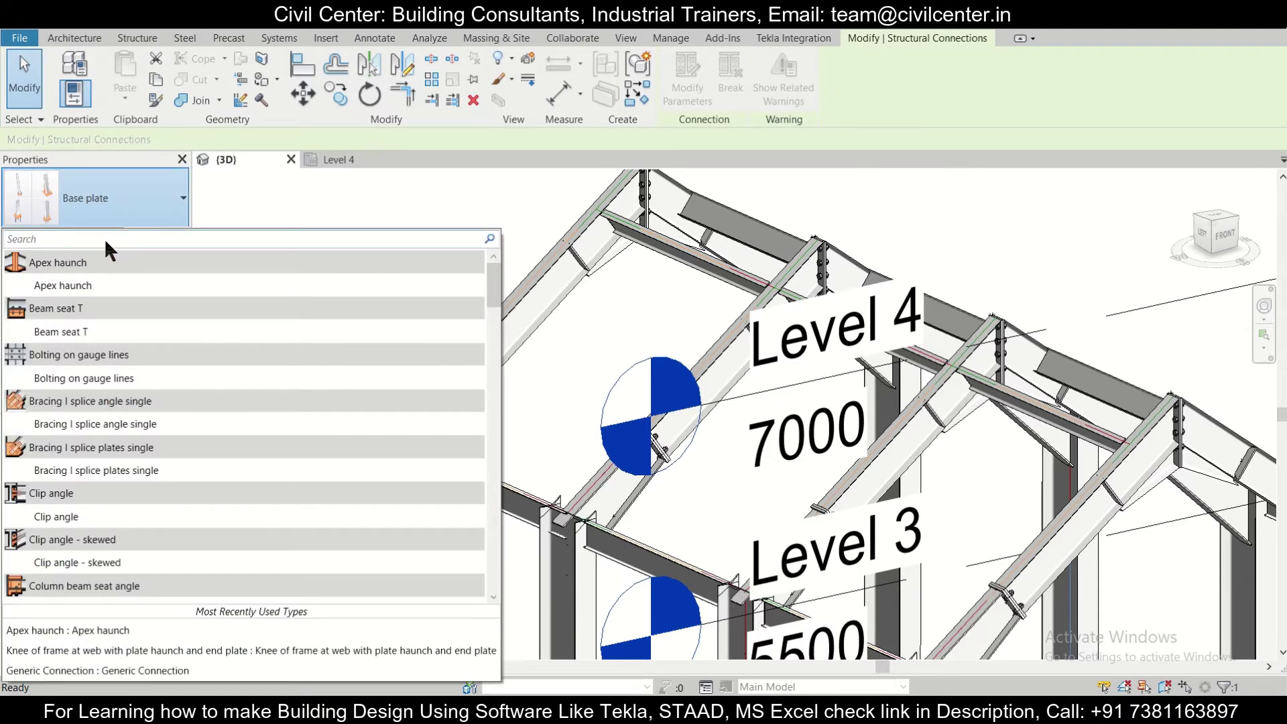
{"action": "type", "text": "sin"}
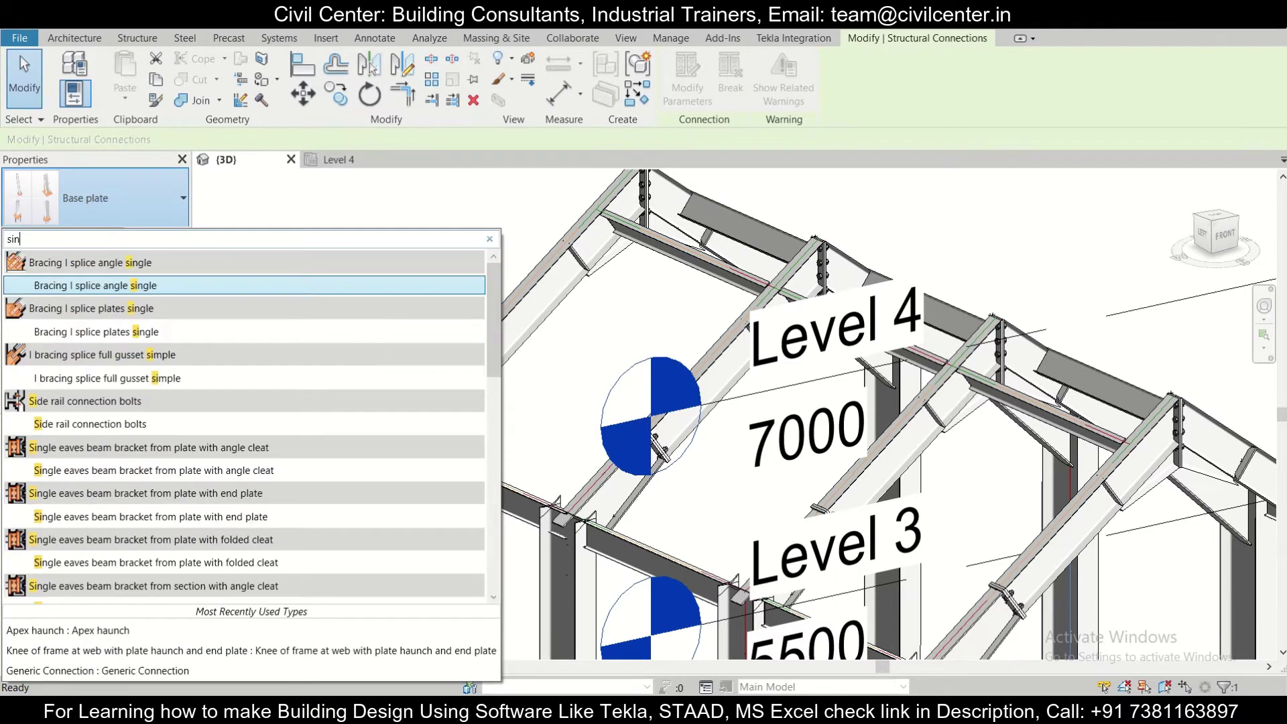
{"action": "type", "text": "gle si"}
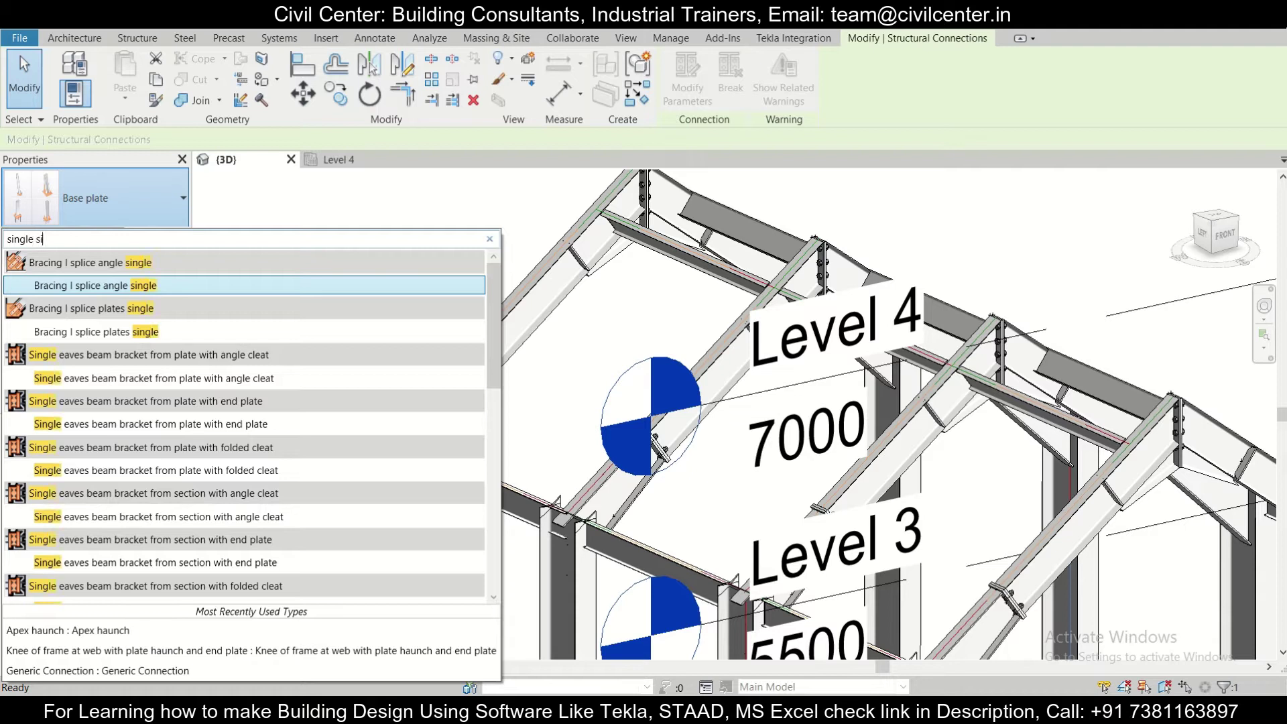
{"action": "type", "text": "de"}
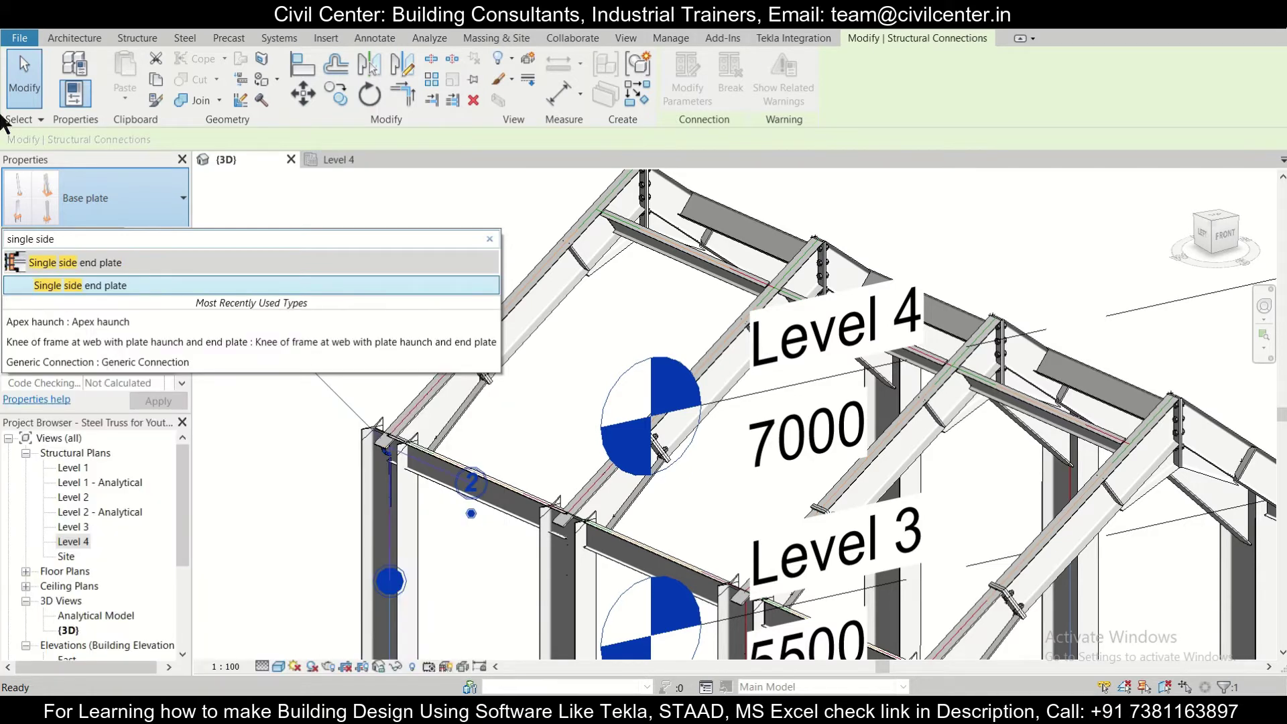
{"action": "left_click", "coordinate": [135, 284]}
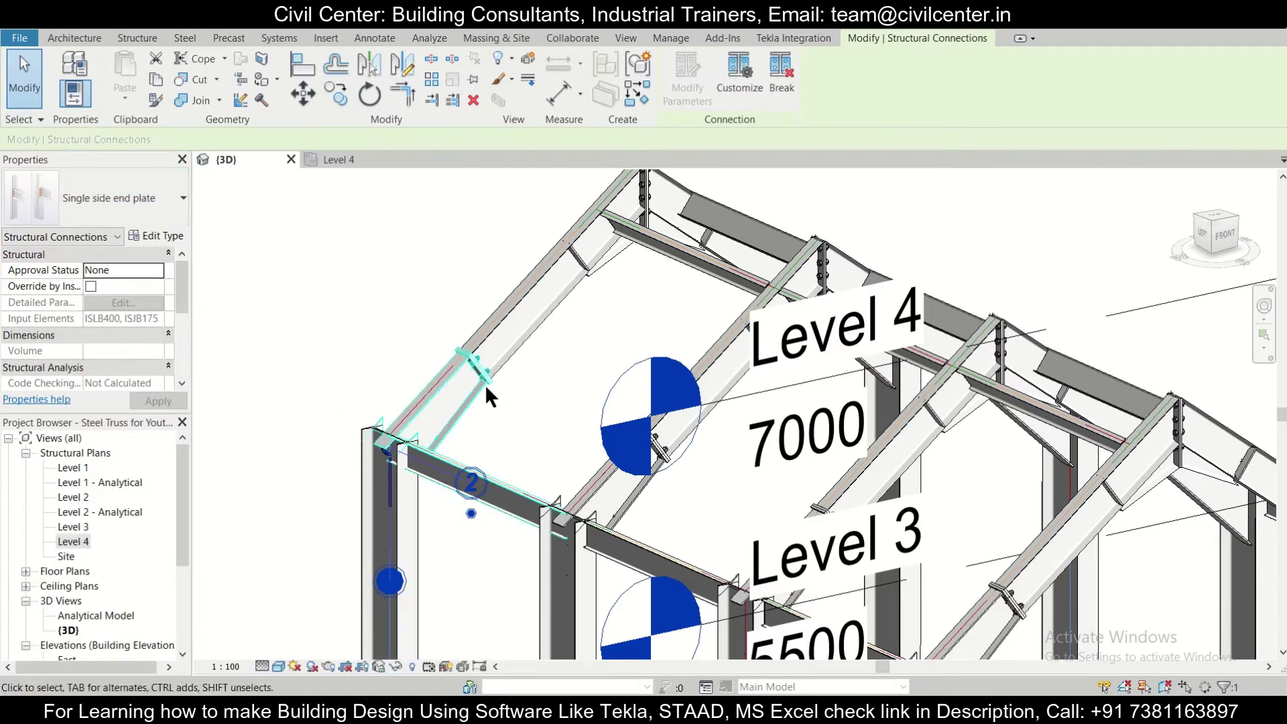
{"action": "scroll", "coordinate": [387, 492], "scroll_direction": "up", "scroll_amount": 5}
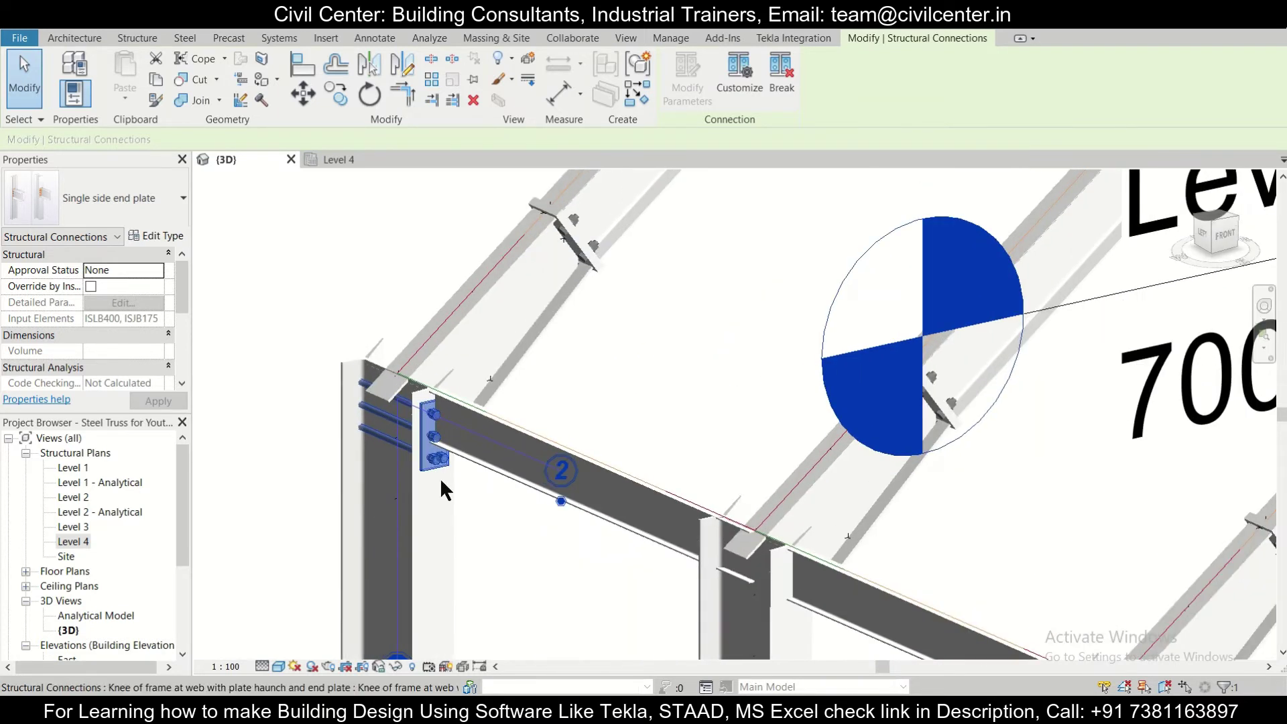
Switch the view to Coarse then Fine detail and select the new end plate connection.
{"action": "left_click", "coordinate": [262, 667]}
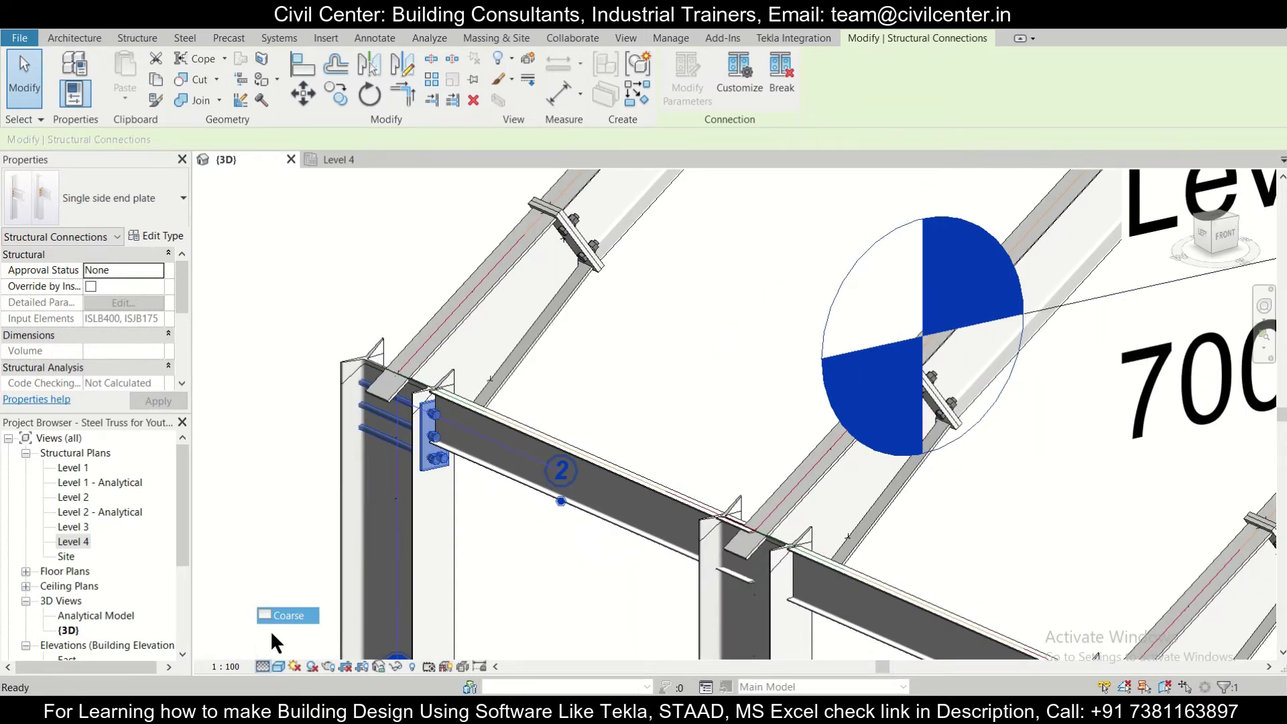
{"action": "left_click", "coordinate": [271, 622]}
{"action": "left_click", "coordinate": [262, 667]}
{"action": "left_click", "coordinate": [279, 646]}
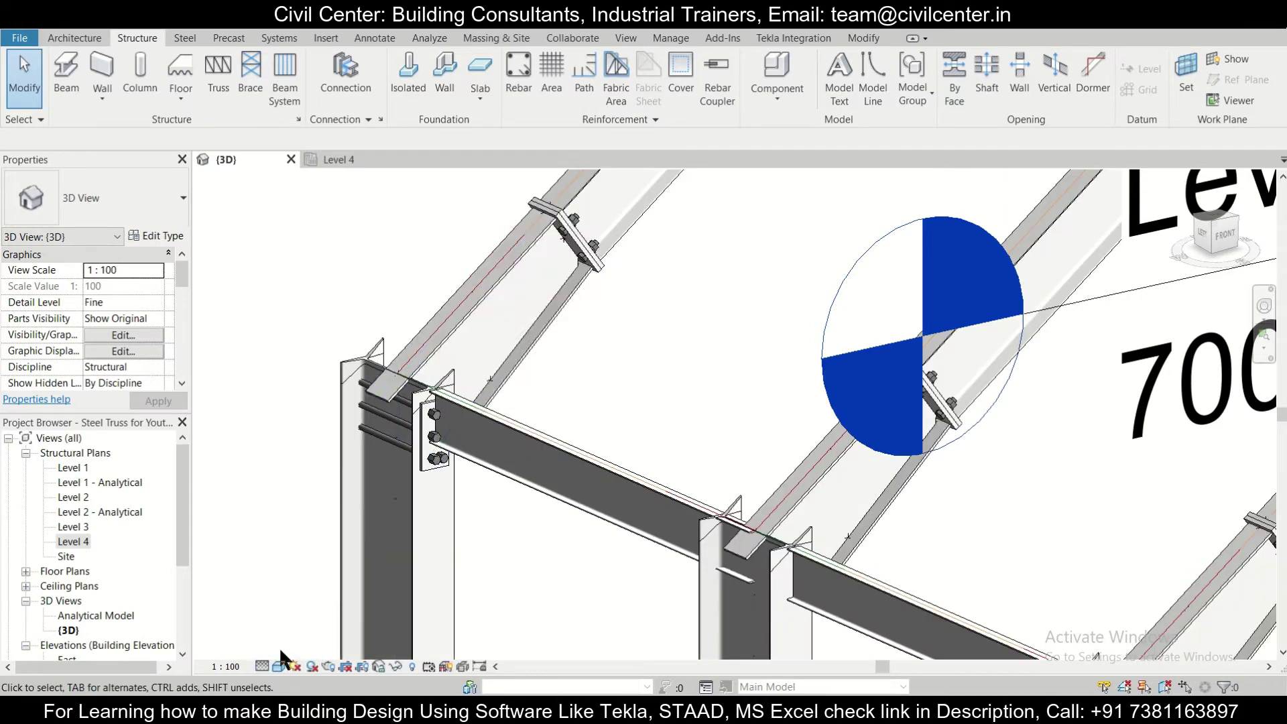
{"action": "middle_click_drag", "start_coordinate": [434, 439], "coordinate": [422, 469], "text": "shift"}
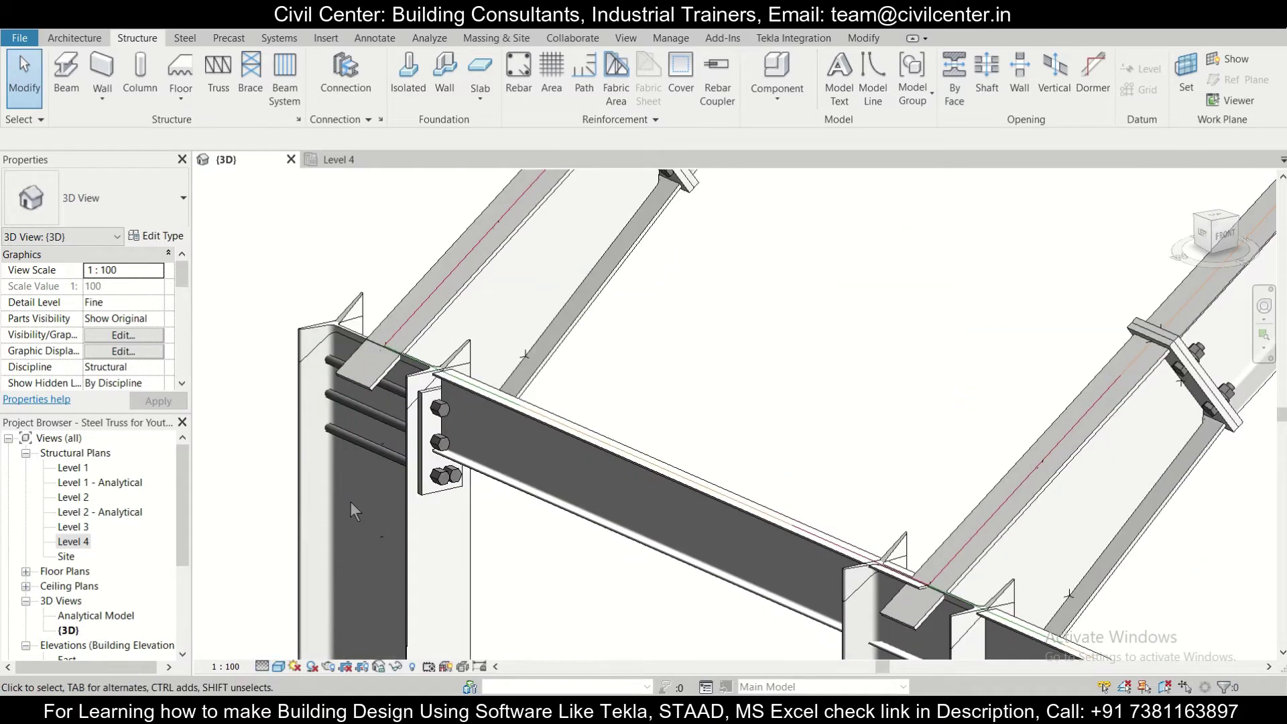
{"action": "left_click", "coordinate": [422, 469]}
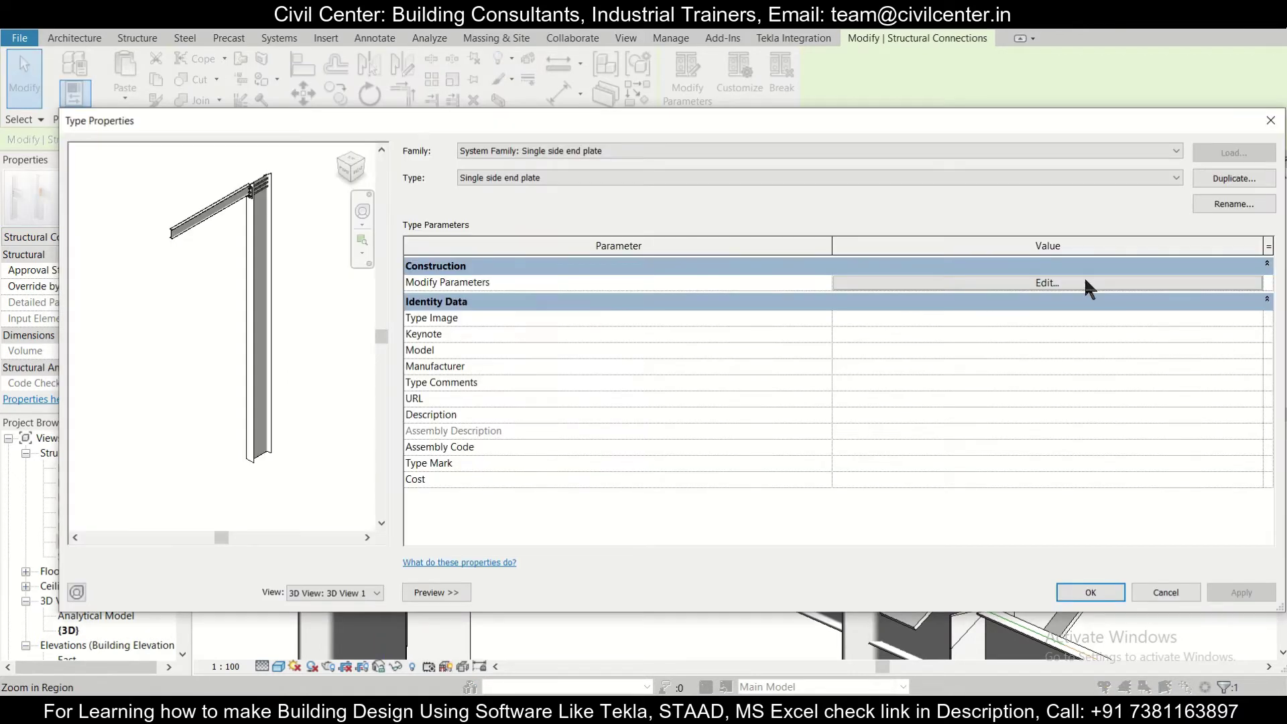
Set the end plate connection's top cope to None.
{"action": "left_click", "coordinate": [1004, 280]}
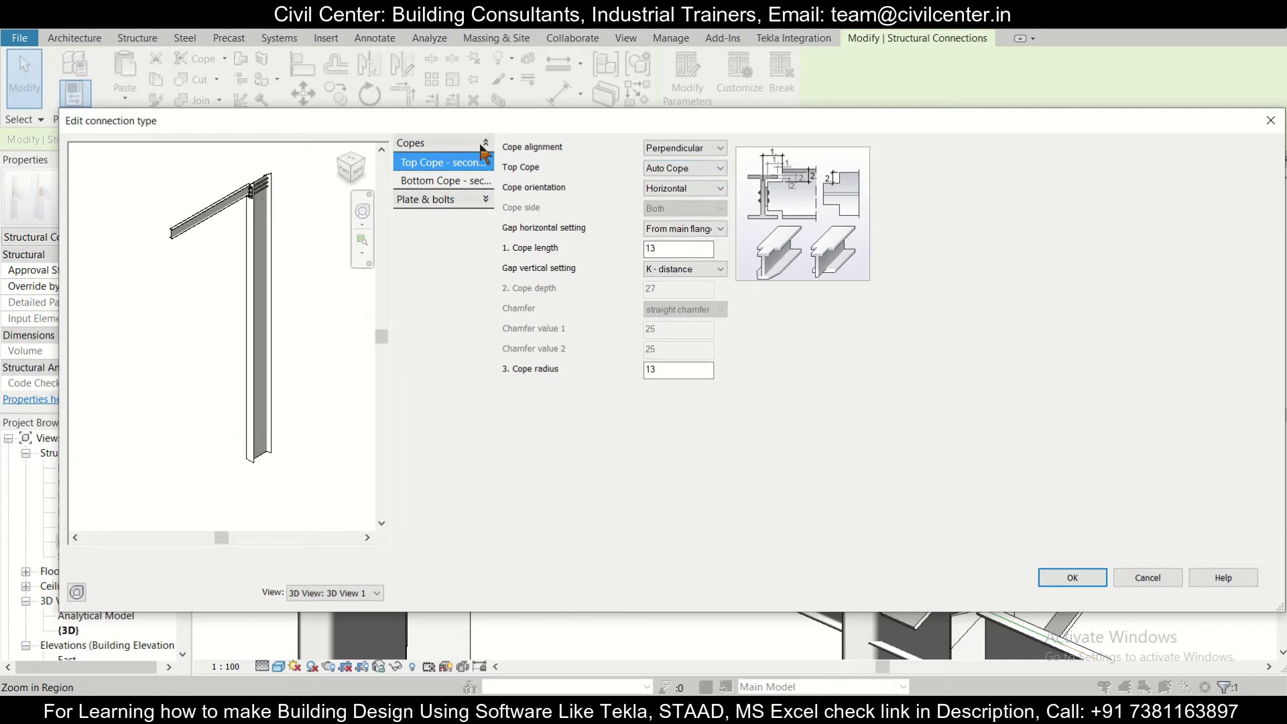
{"action": "left_click", "coordinate": [684, 169]}
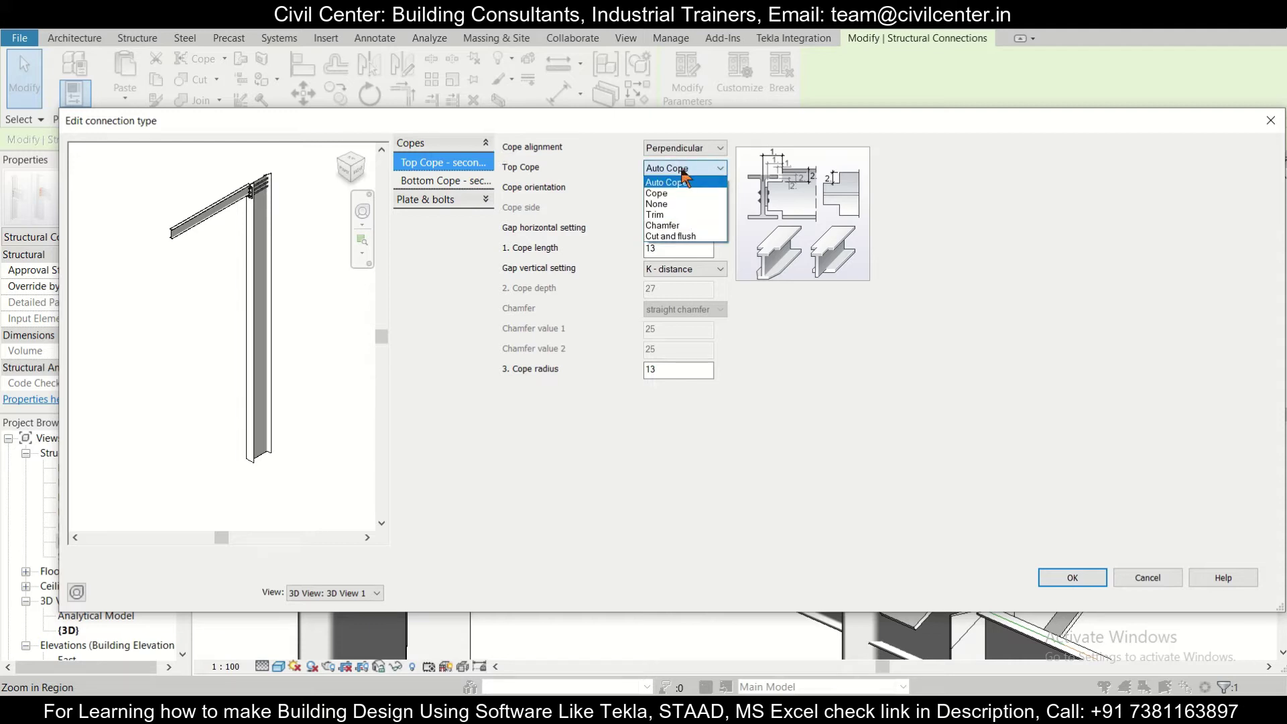
{"action": "left_click", "coordinate": [677, 207]}
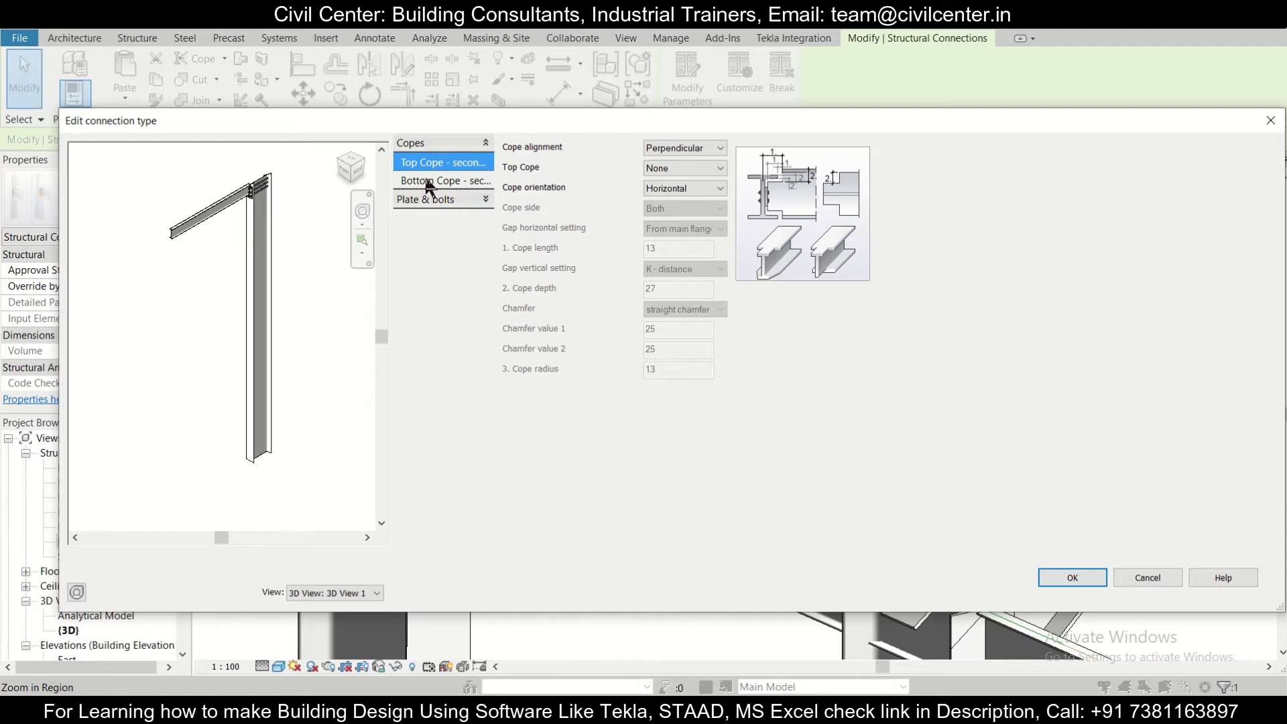
{"action": "left_click", "coordinate": [446, 181]}
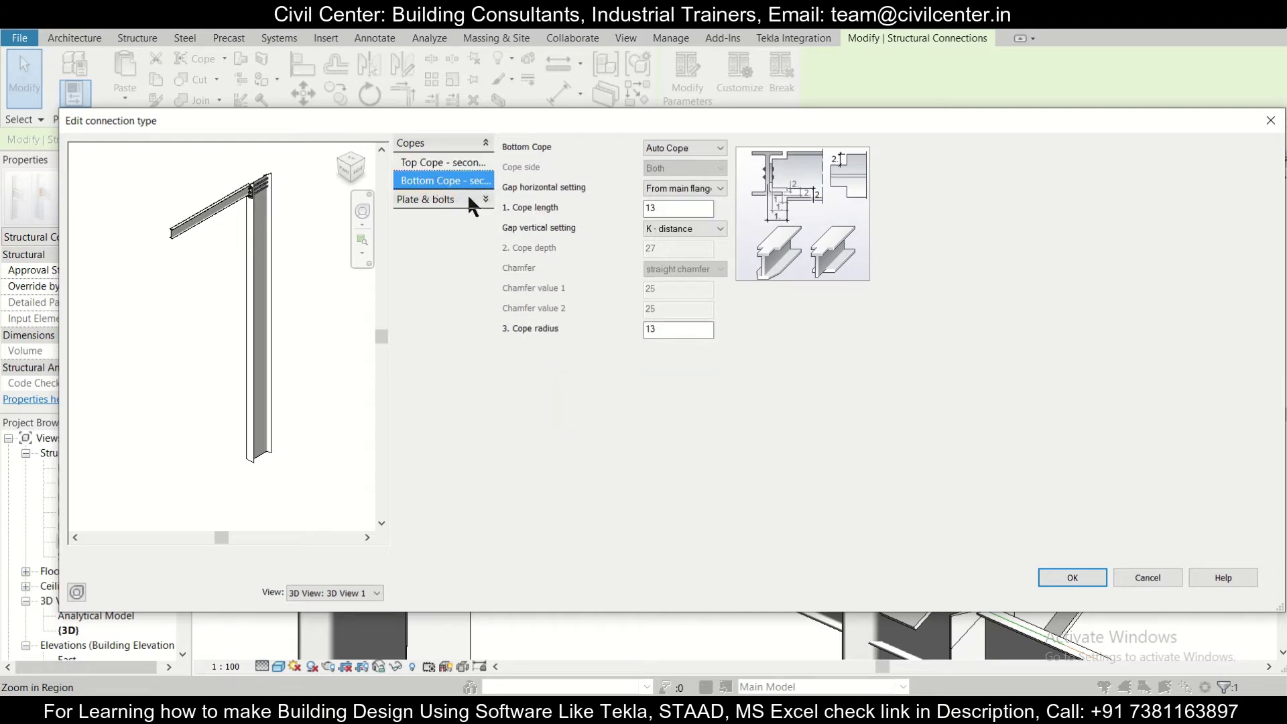
Review the bolt and stiffener settings with 3/4 inch A325 bolts and confirm both dialogs.
{"action": "left_click", "coordinate": [468, 199]}
{"action": "left_click", "coordinate": [460, 200]}
{"action": "left_click", "coordinate": [687, 149]}
{"action": "left_click", "coordinate": [689, 182]}
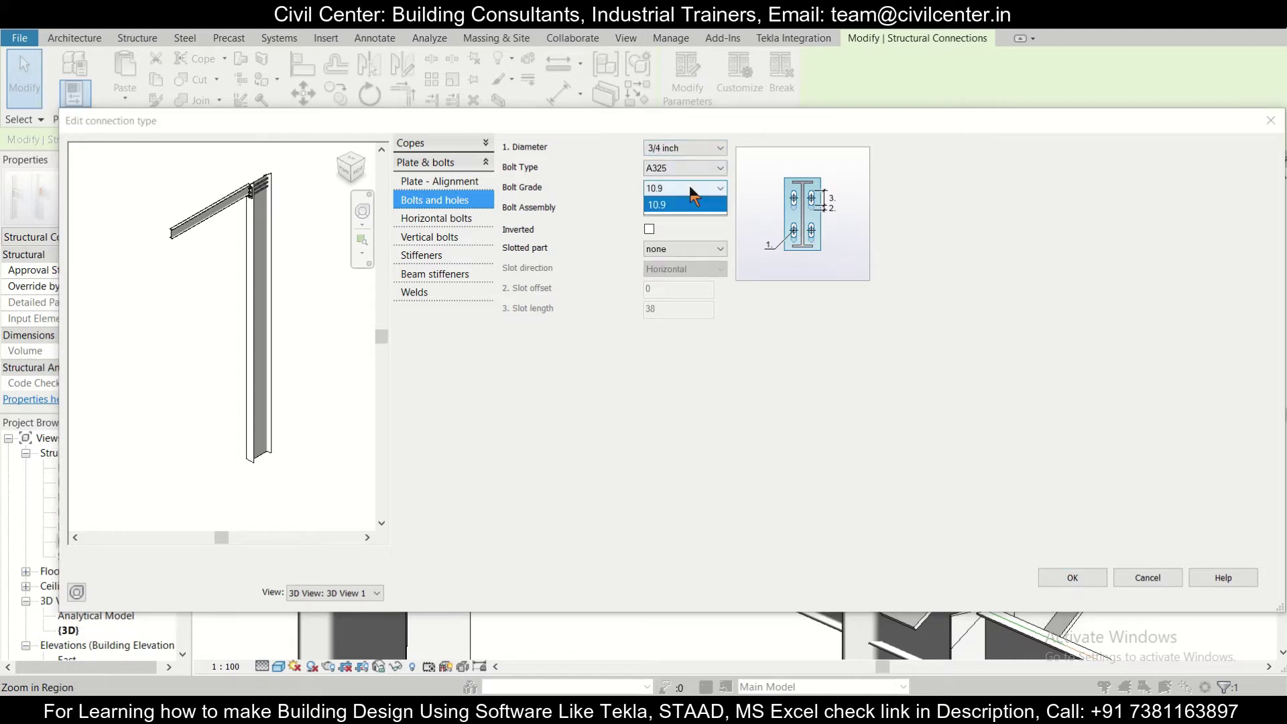
{"action": "left_click", "coordinate": [444, 239]}
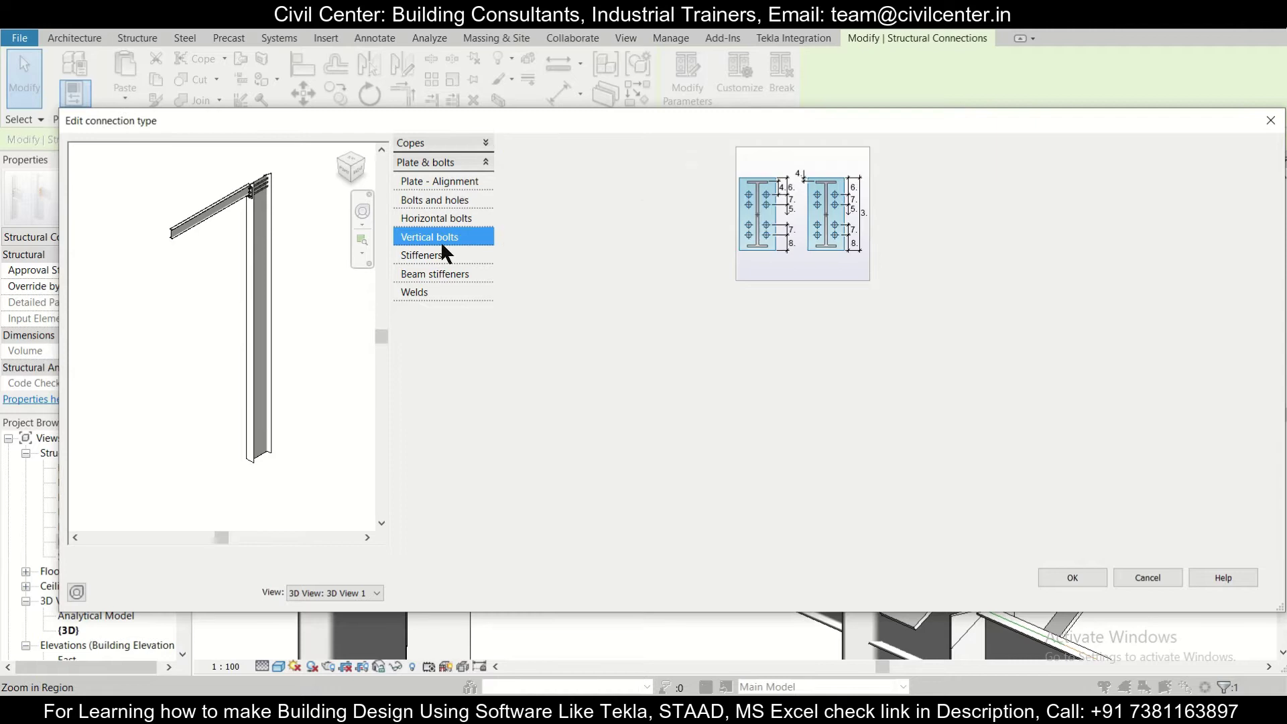
{"action": "left_click", "coordinate": [433, 254]}
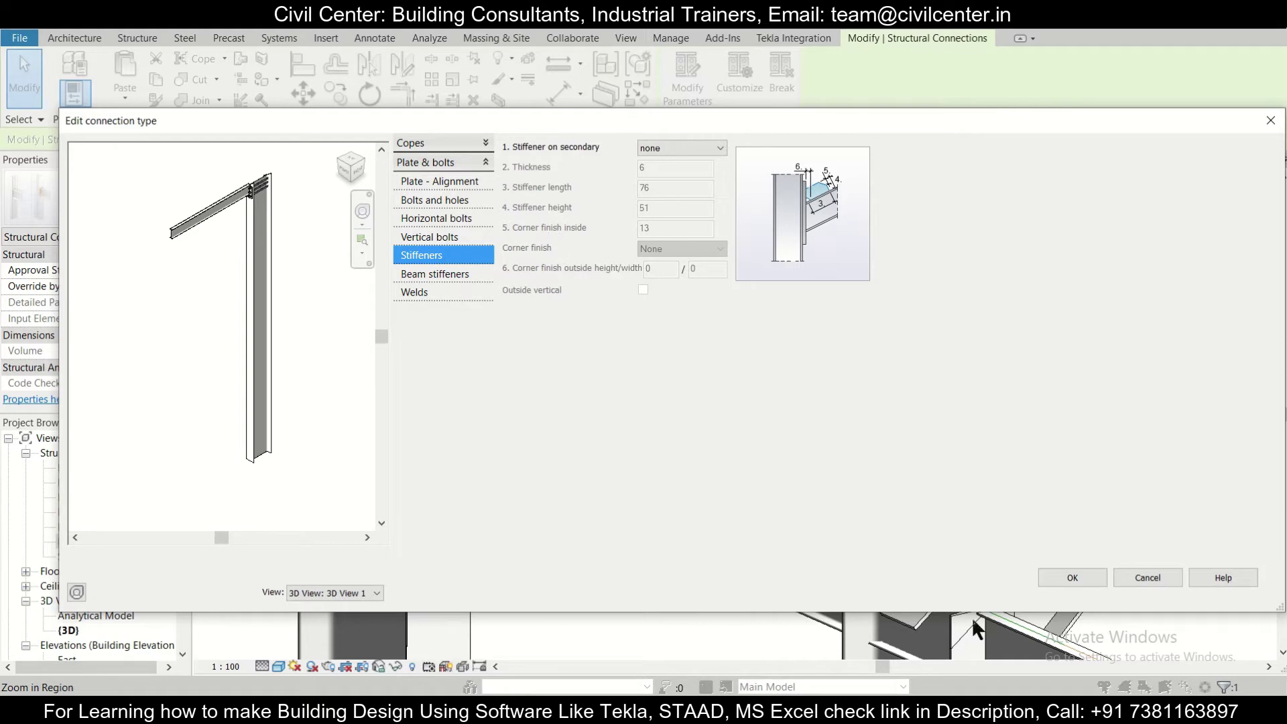
{"action": "left_click", "coordinate": [1073, 577]}
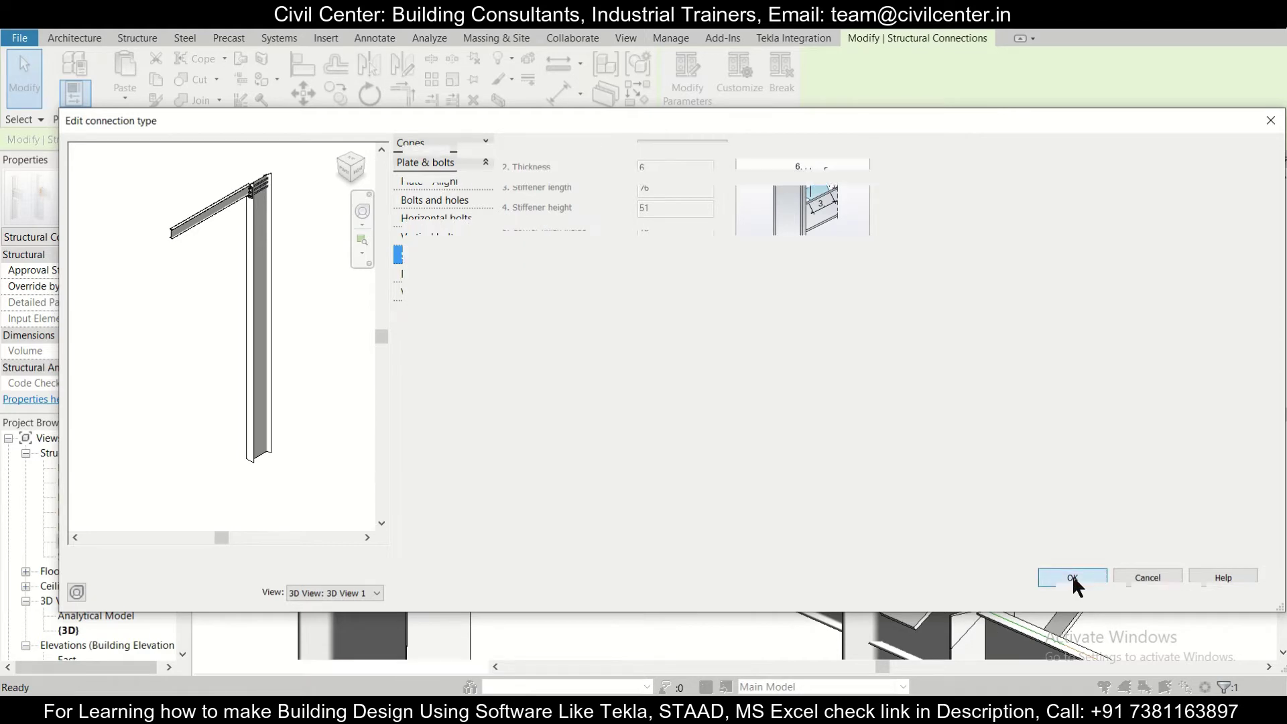
{"action": "left_click", "coordinate": [1098, 588]}
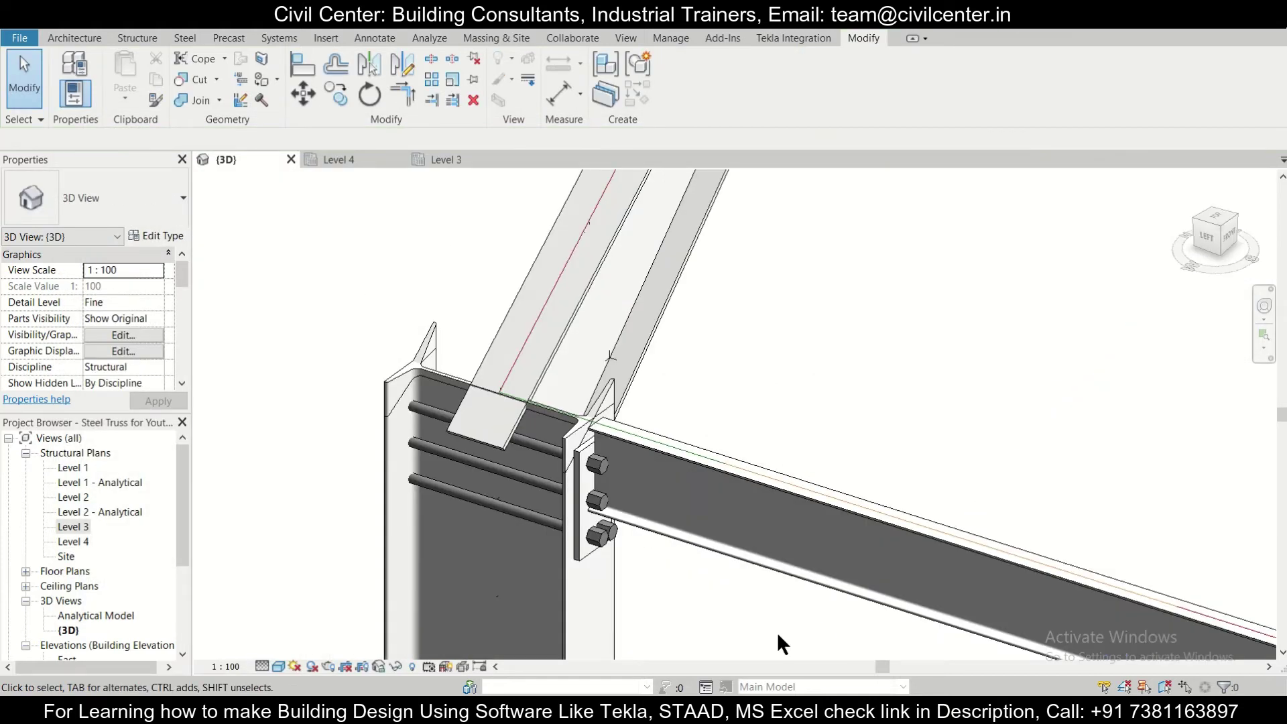
In the Level 3 plan, start copying the single side end plate from the left column.
{"action": "left_click", "coordinate": [584, 540]}
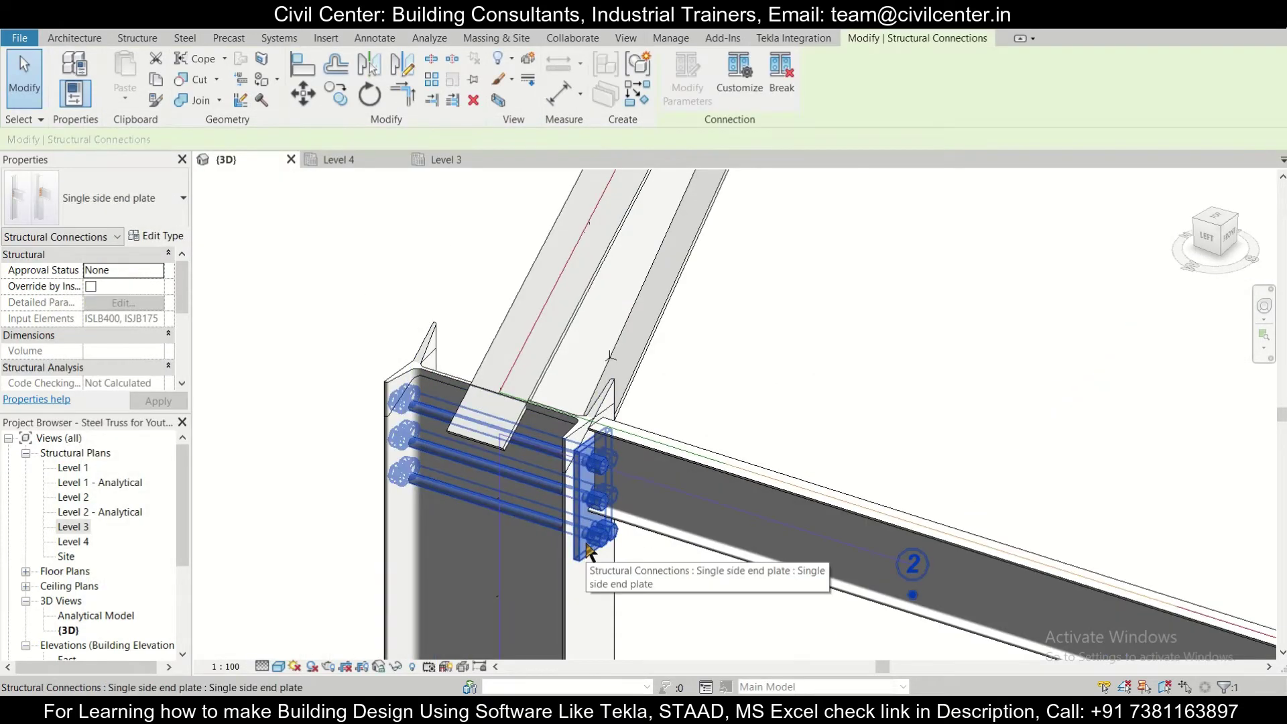
{"action": "left_click", "coordinate": [440, 159]}
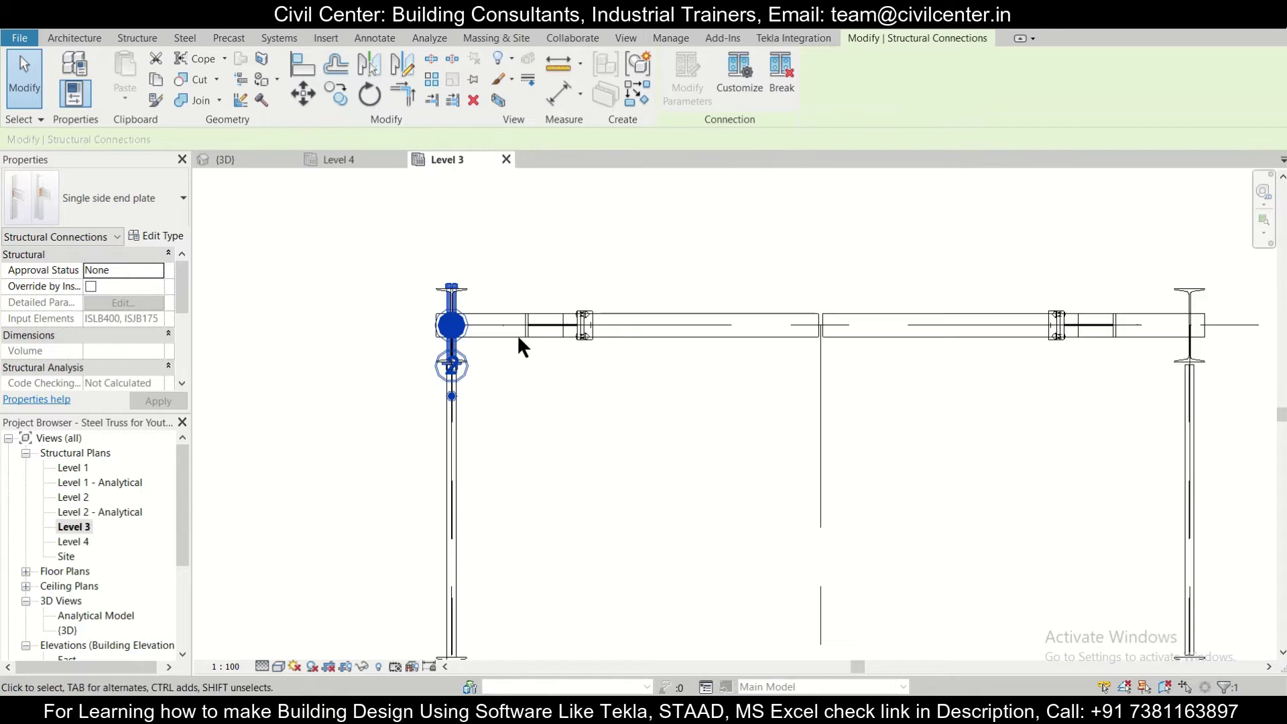
{"action": "scroll", "coordinate": [484, 358], "scroll_direction": "down", "scroll_amount": 1}
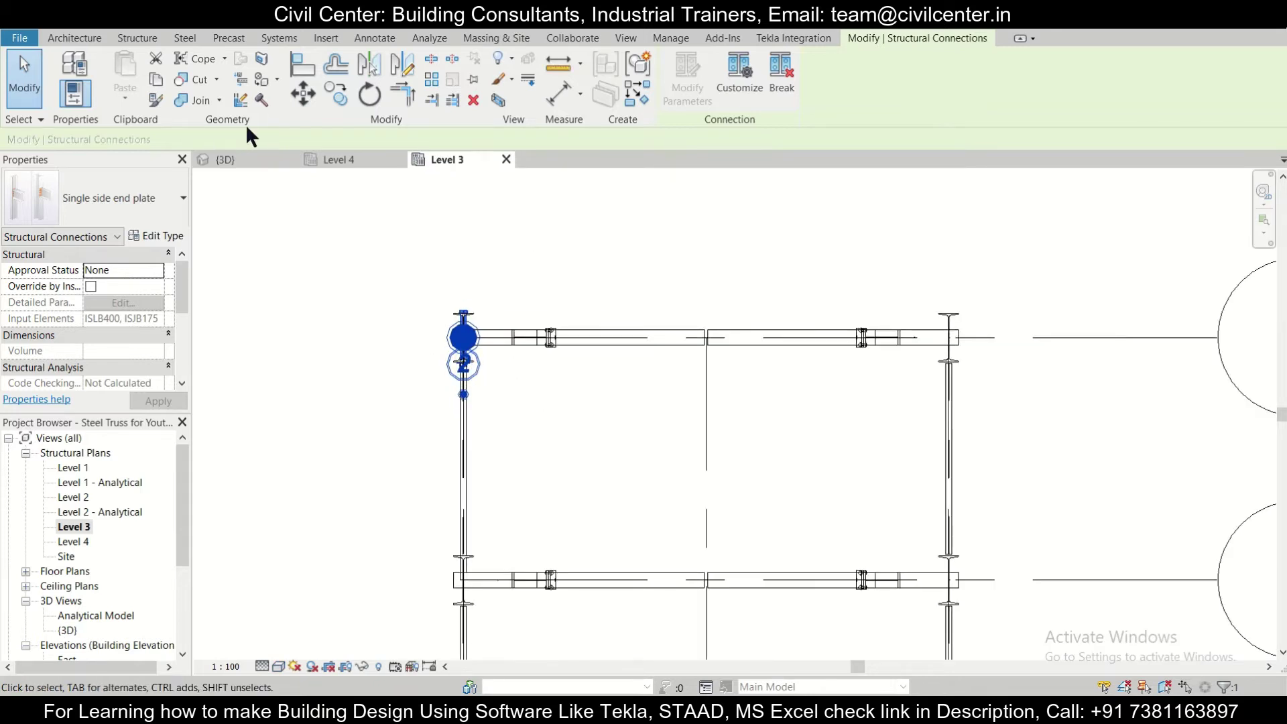
{"action": "left_click", "coordinate": [340, 94]}
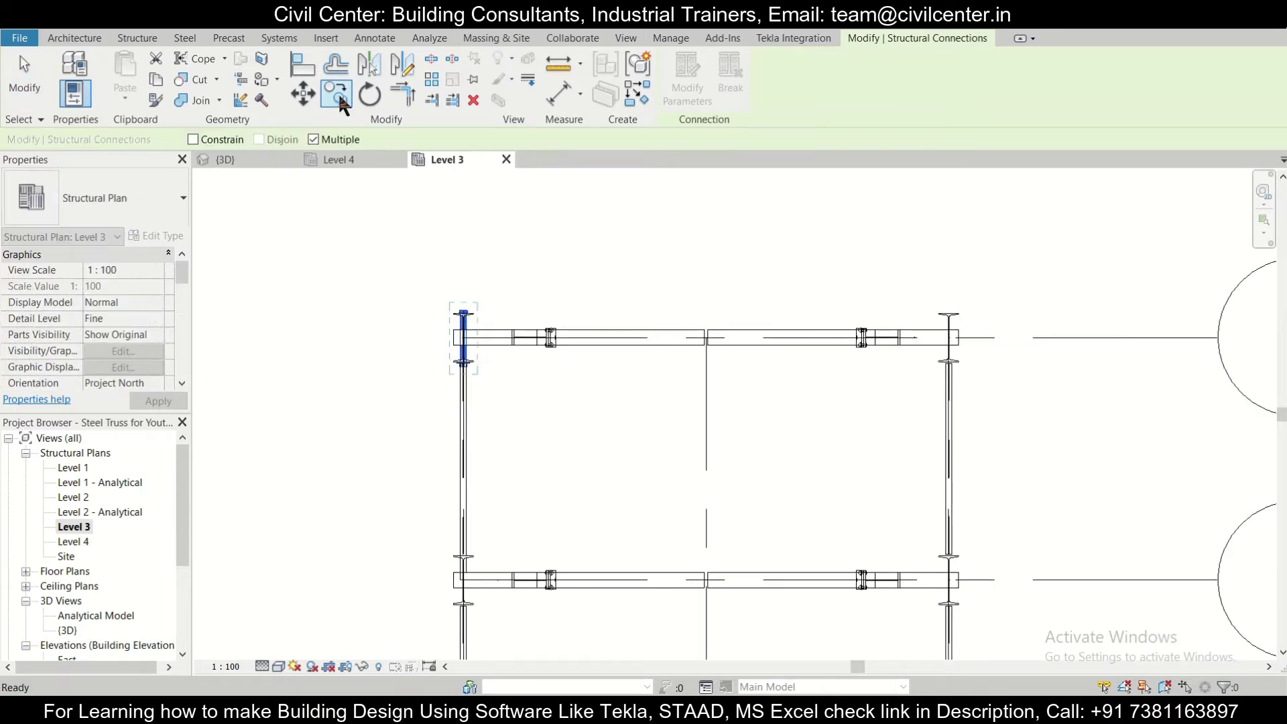
{"action": "left_click", "coordinate": [464, 328]}
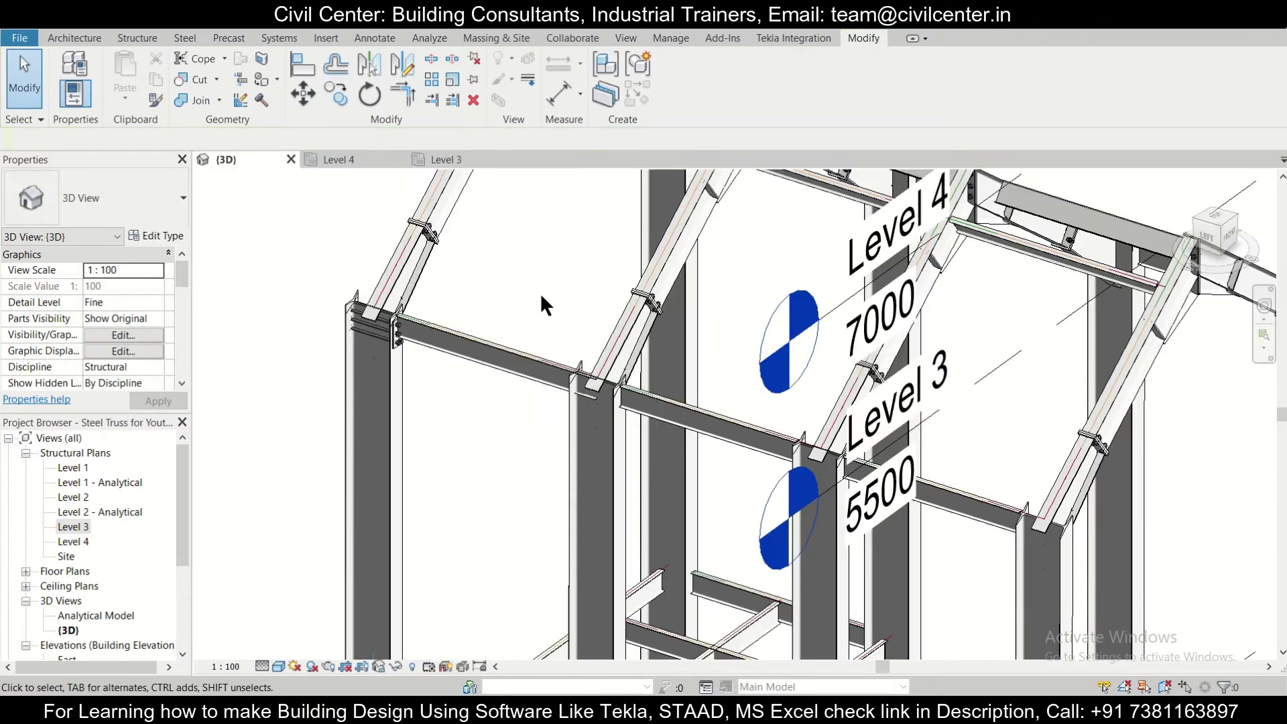
Join both ISJB175 beams to the middle column with a Double side end plate with safety bolt connection.
{"action": "scroll", "coordinate": [540, 292], "scroll_direction": "up", "scroll_amount": 3}
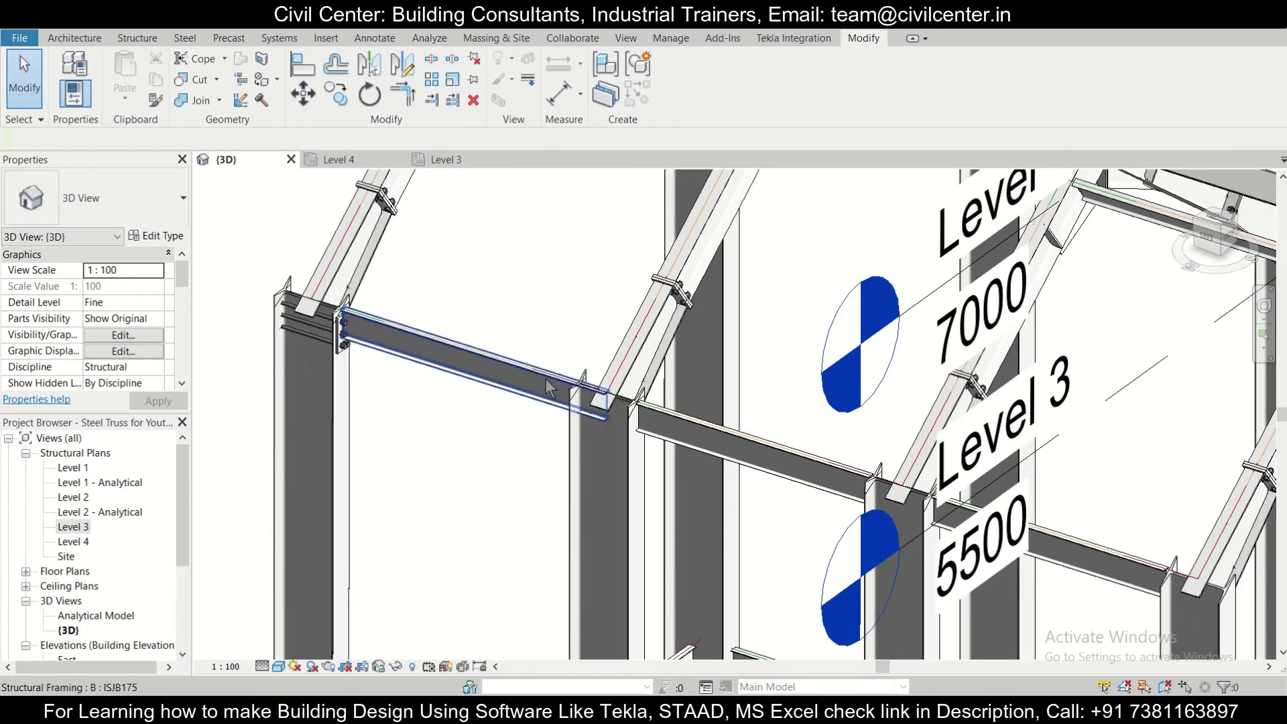
{"action": "left_click", "coordinate": [546, 377]}
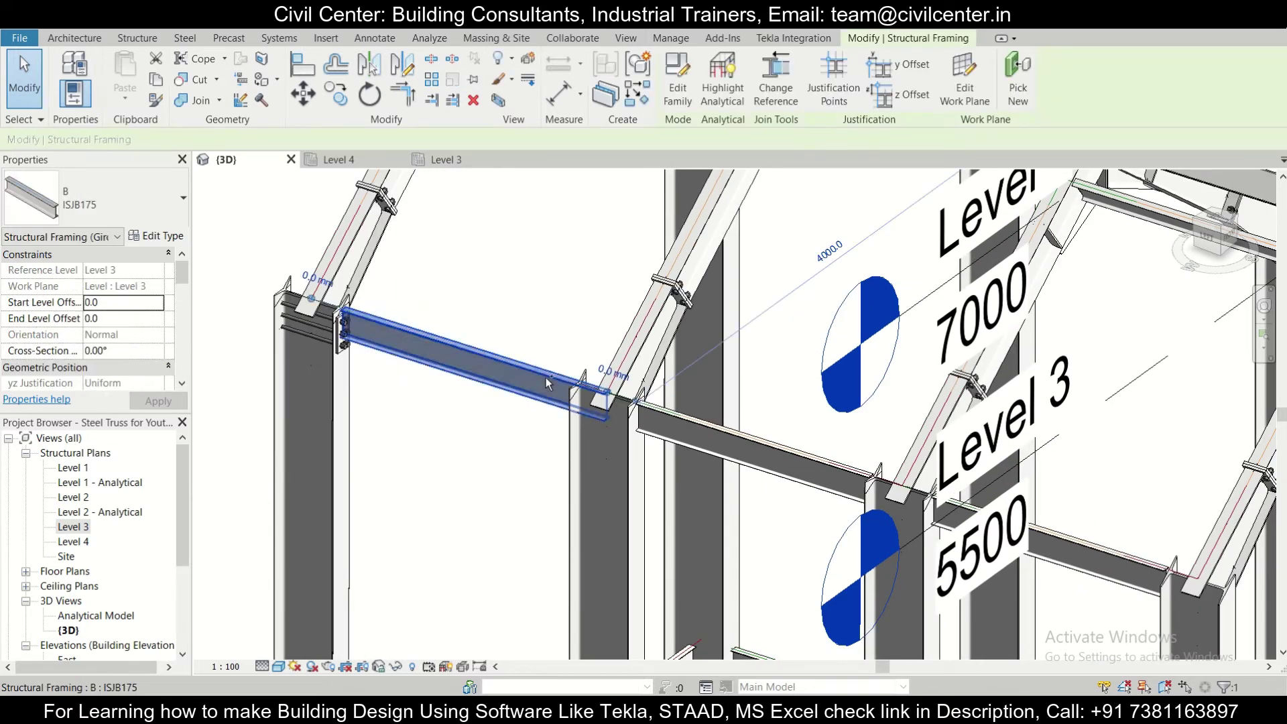
{"action": "left_click", "coordinate": [758, 468], "text": "ctrl"}
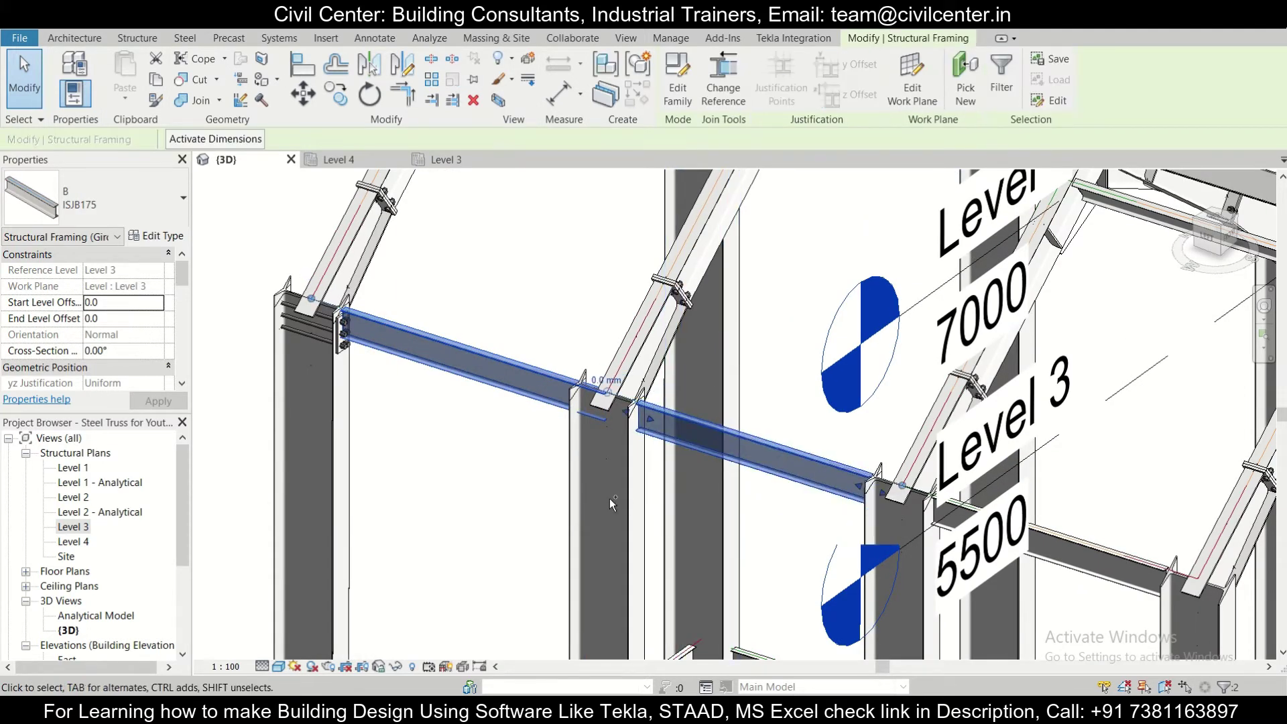
{"action": "left_click", "coordinate": [626, 500], "text": "ctrl"}
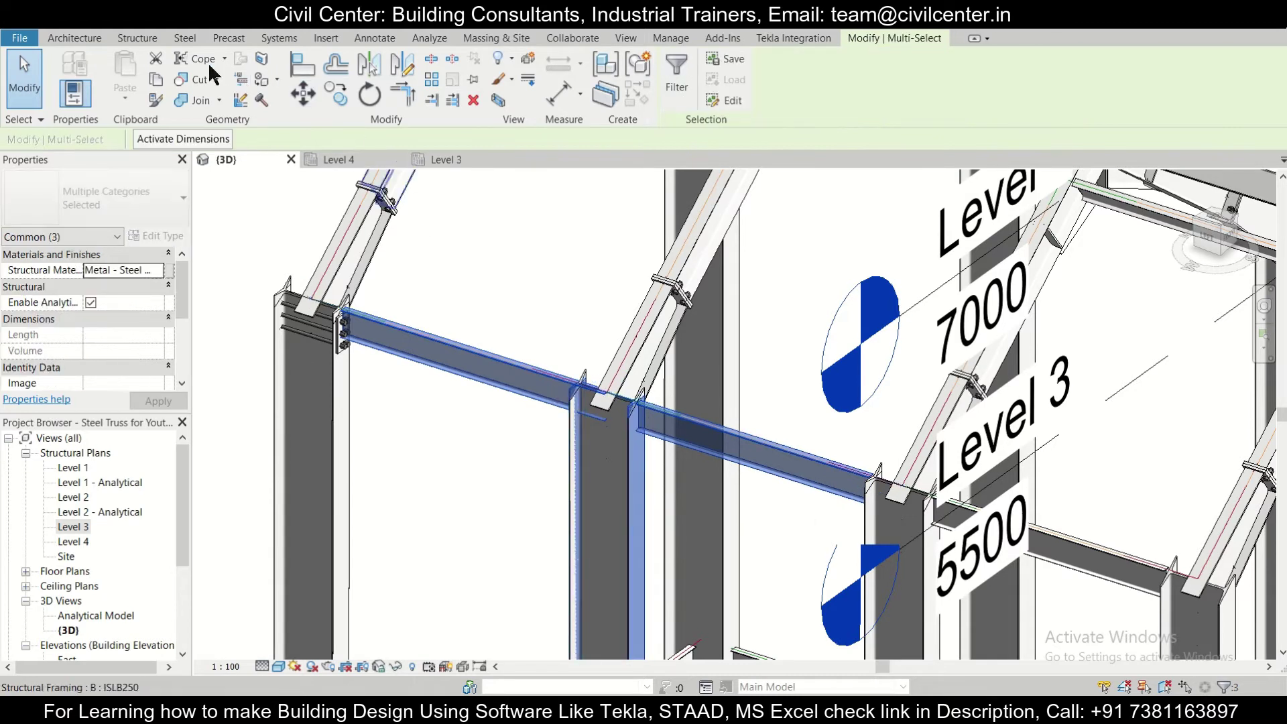
{"action": "left_click", "coordinate": [137, 38]}
{"action": "left_click", "coordinate": [361, 67]}
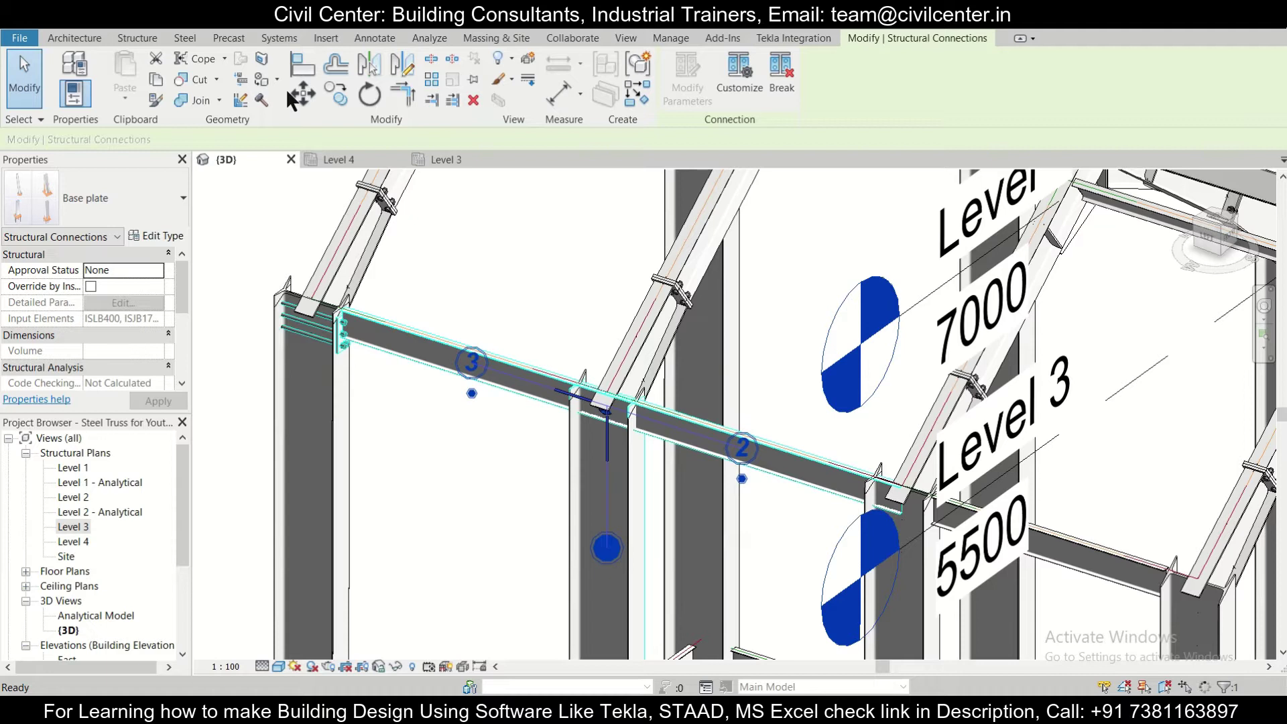
{"action": "left_click", "coordinate": [143, 204]}
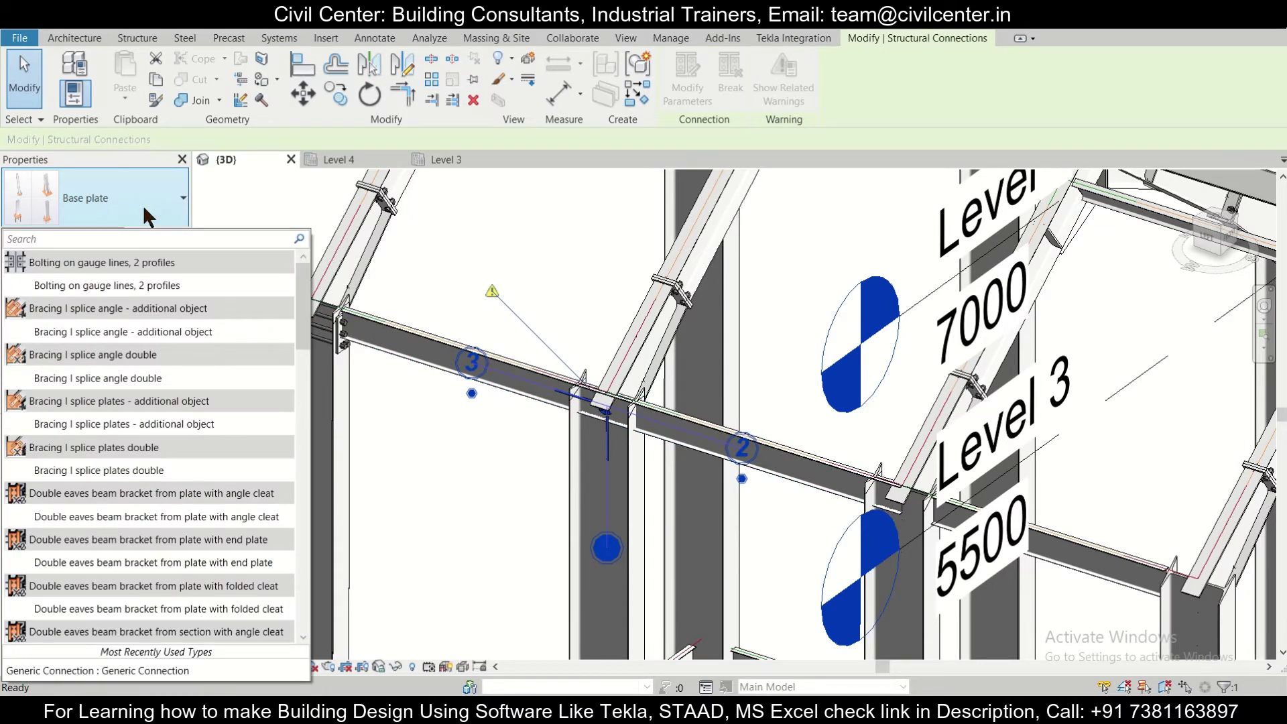
{"action": "left_click", "coordinate": [110, 239]}
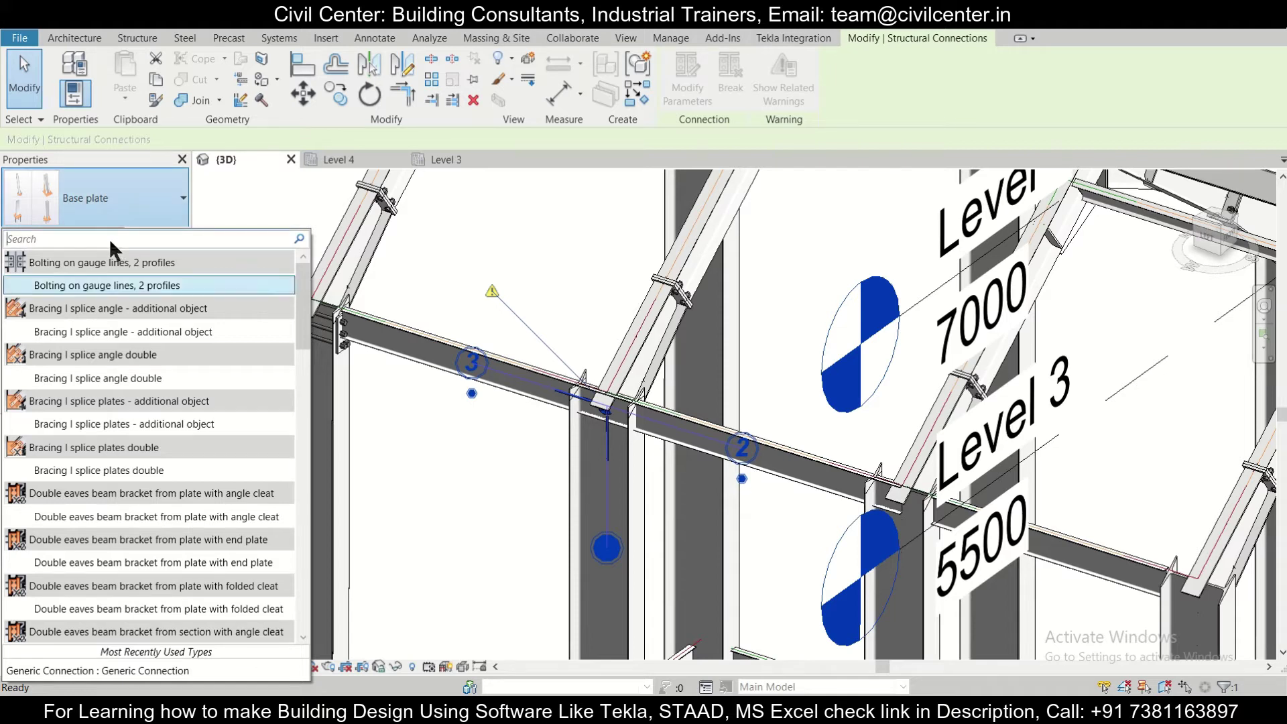
{"action": "type", "text": "dou"}
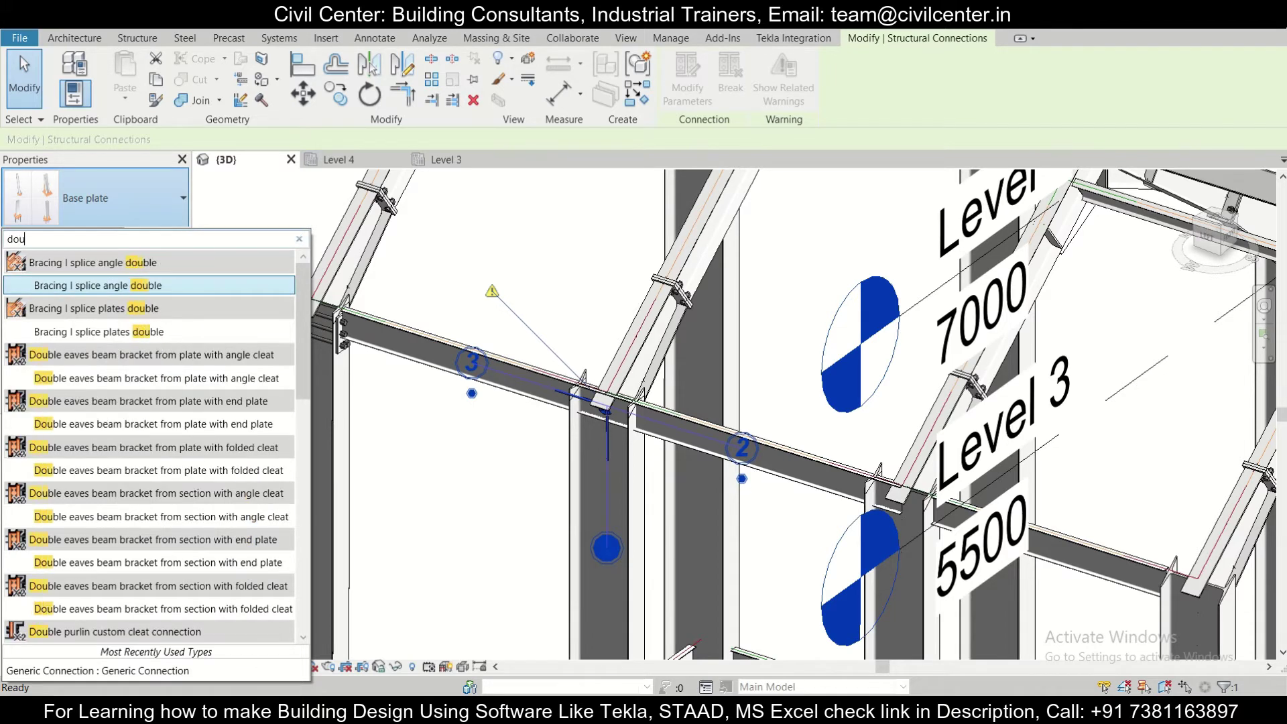
{"action": "type", "text": "ble"}
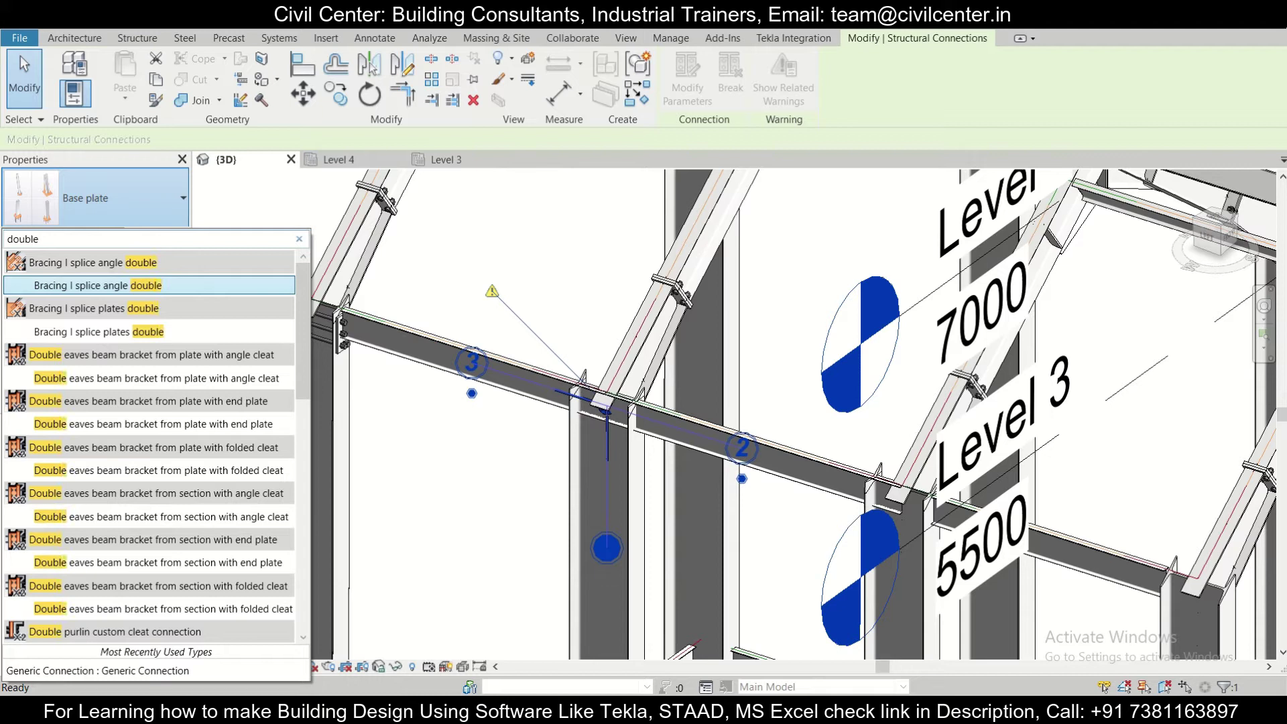
{"action": "type", "text": " sided"}
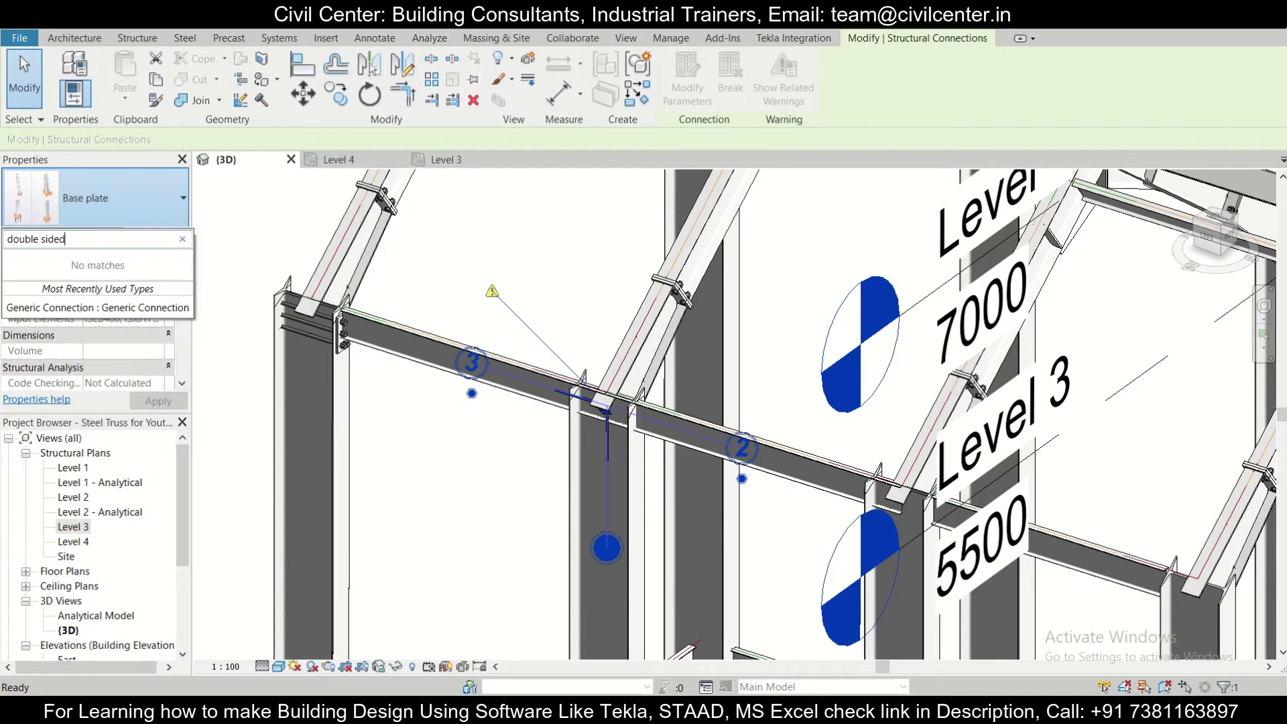
{"action": "key", "text": "BackSpace"}
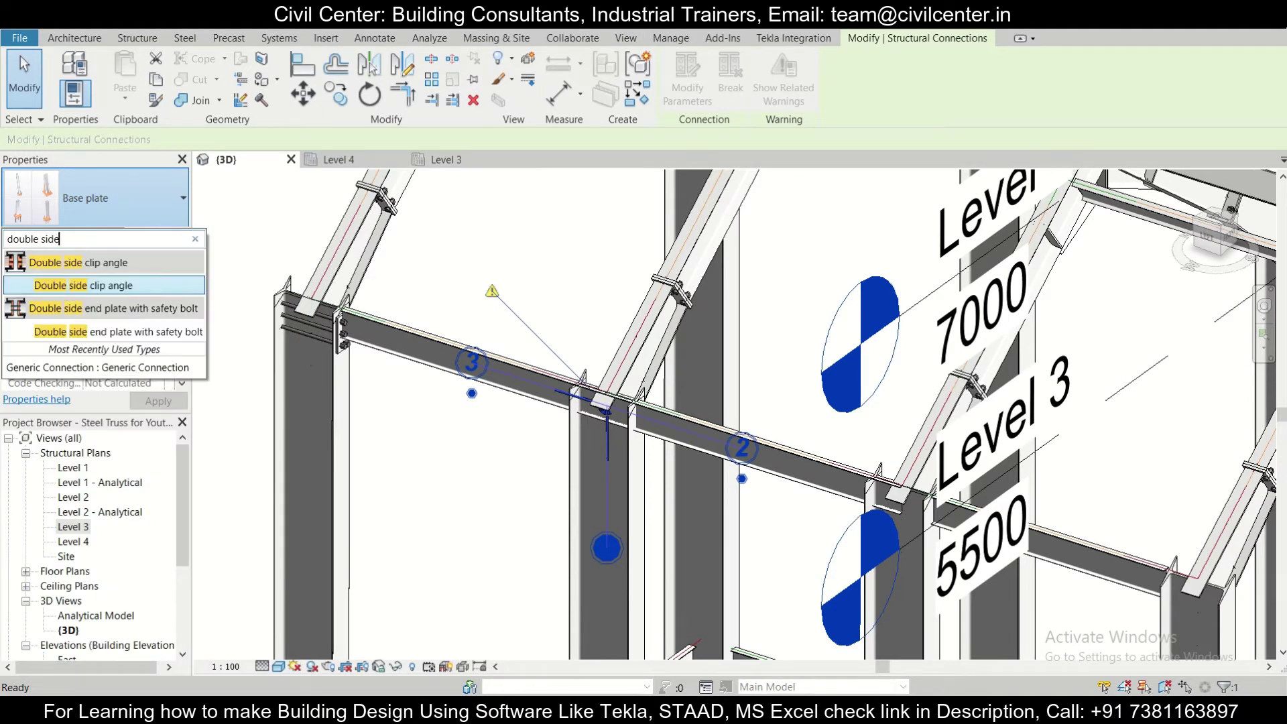
{"action": "left_click", "coordinate": [148, 331]}
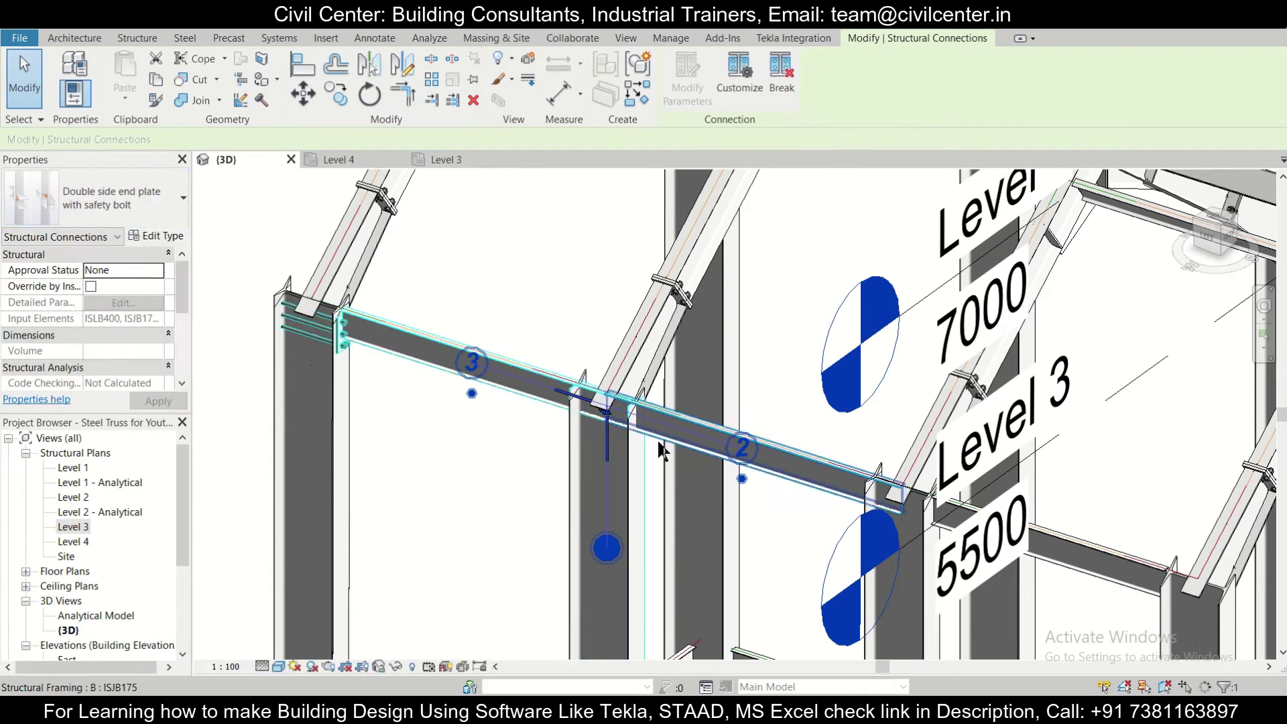
{"action": "scroll", "coordinate": [650, 442], "scroll_direction": "up", "scroll_amount": 2}
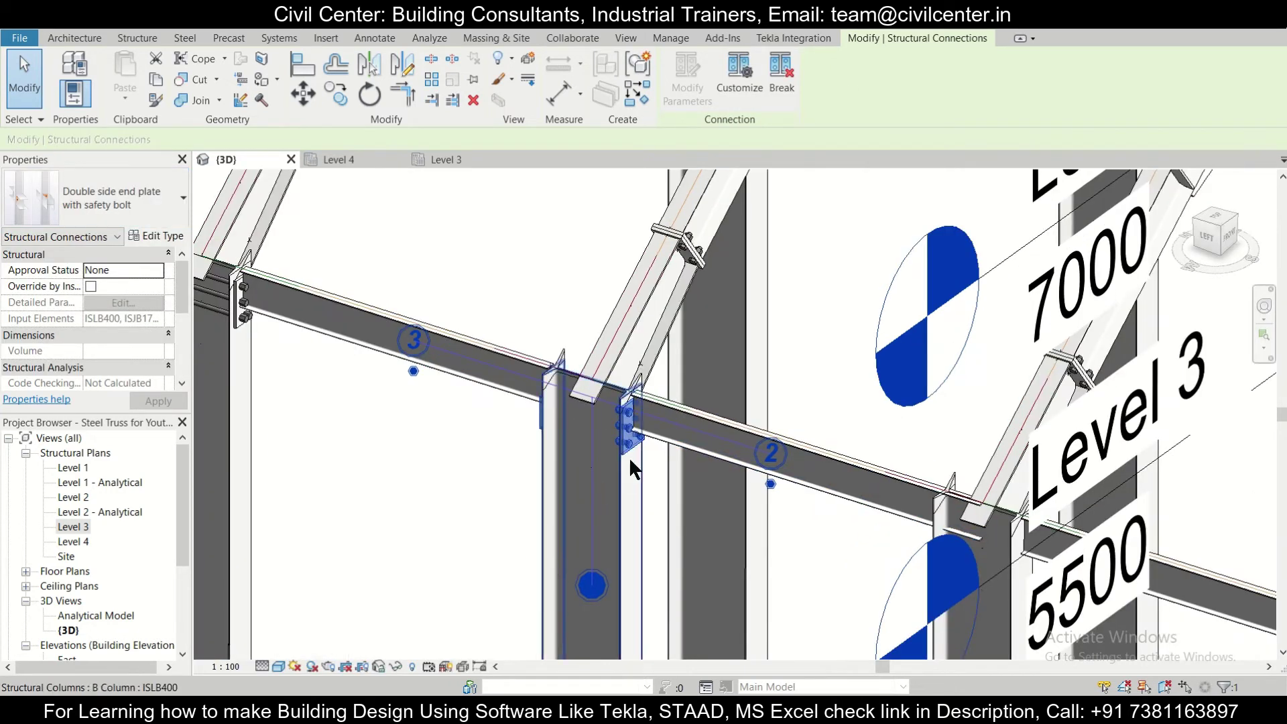
Set the first plate thickness of the double side end plate type to 12.
{"action": "left_click", "coordinate": [168, 238]}
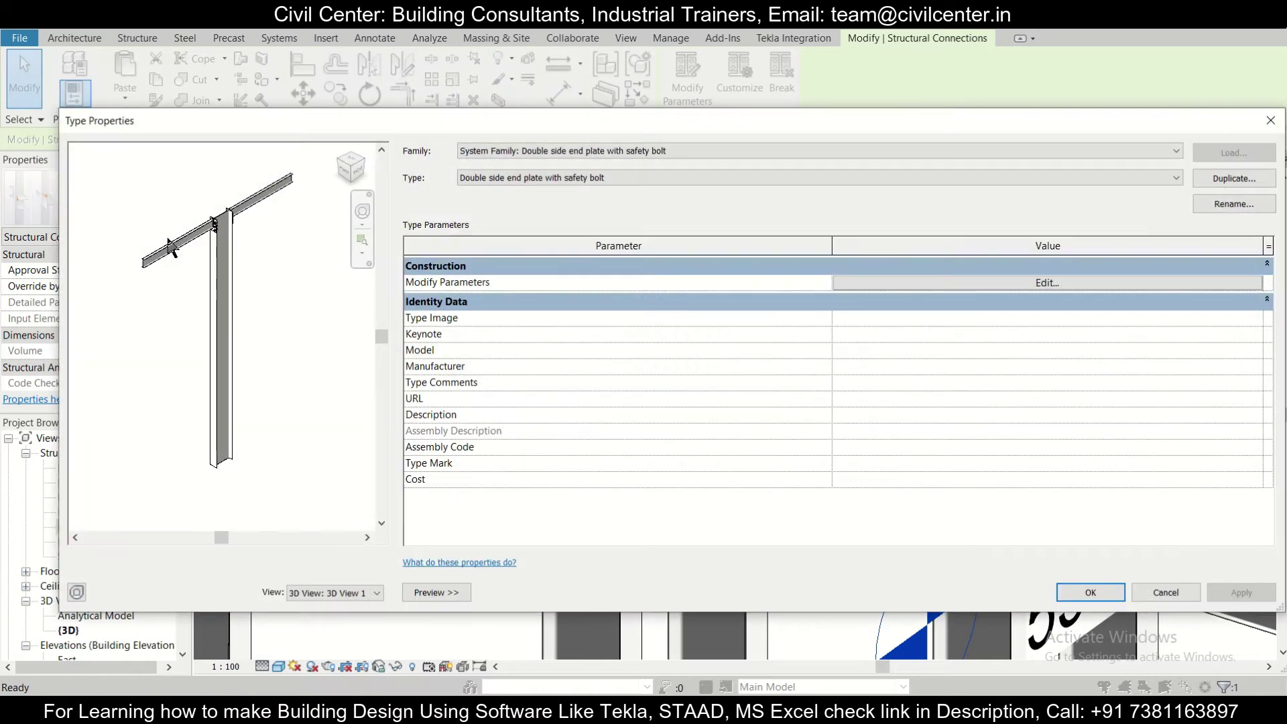
{"action": "left_click", "coordinate": [1124, 282]}
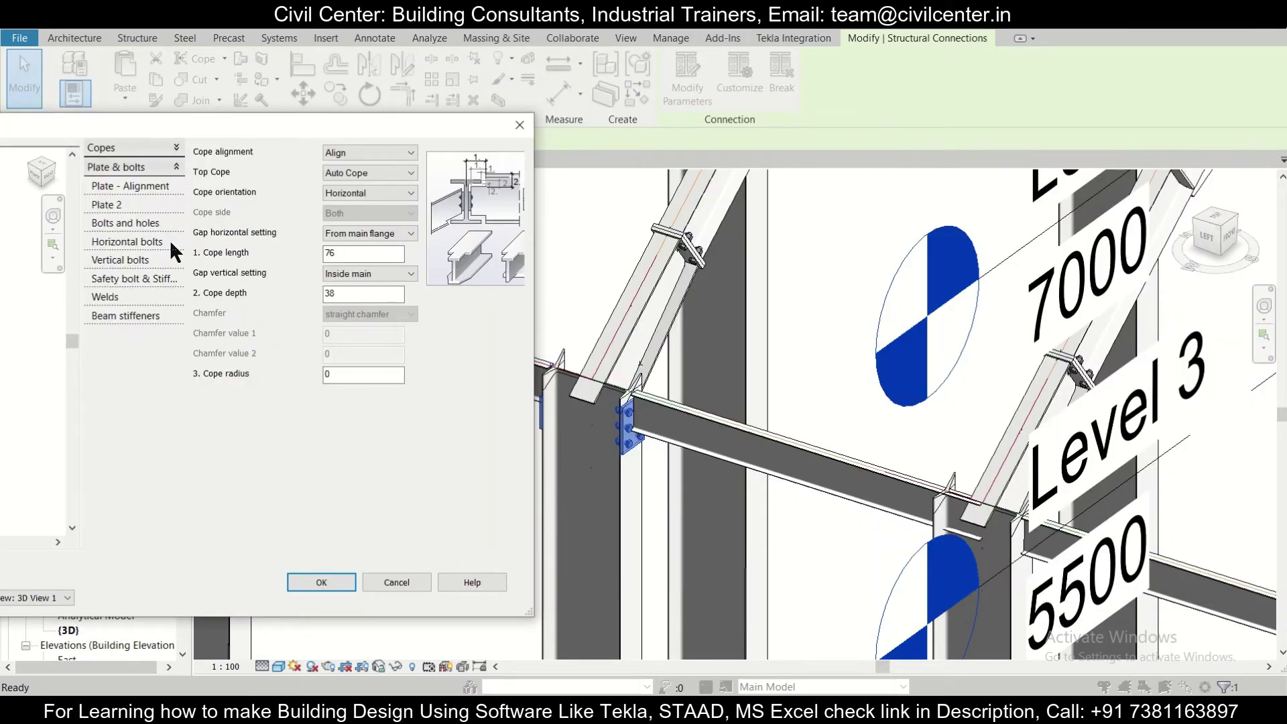
{"action": "left_click", "coordinate": [142, 184]}
{"action": "double_click", "coordinate": [377, 156]}
{"action": "type", "text": "12"}
{"action": "double_click", "coordinate": [350, 194]}
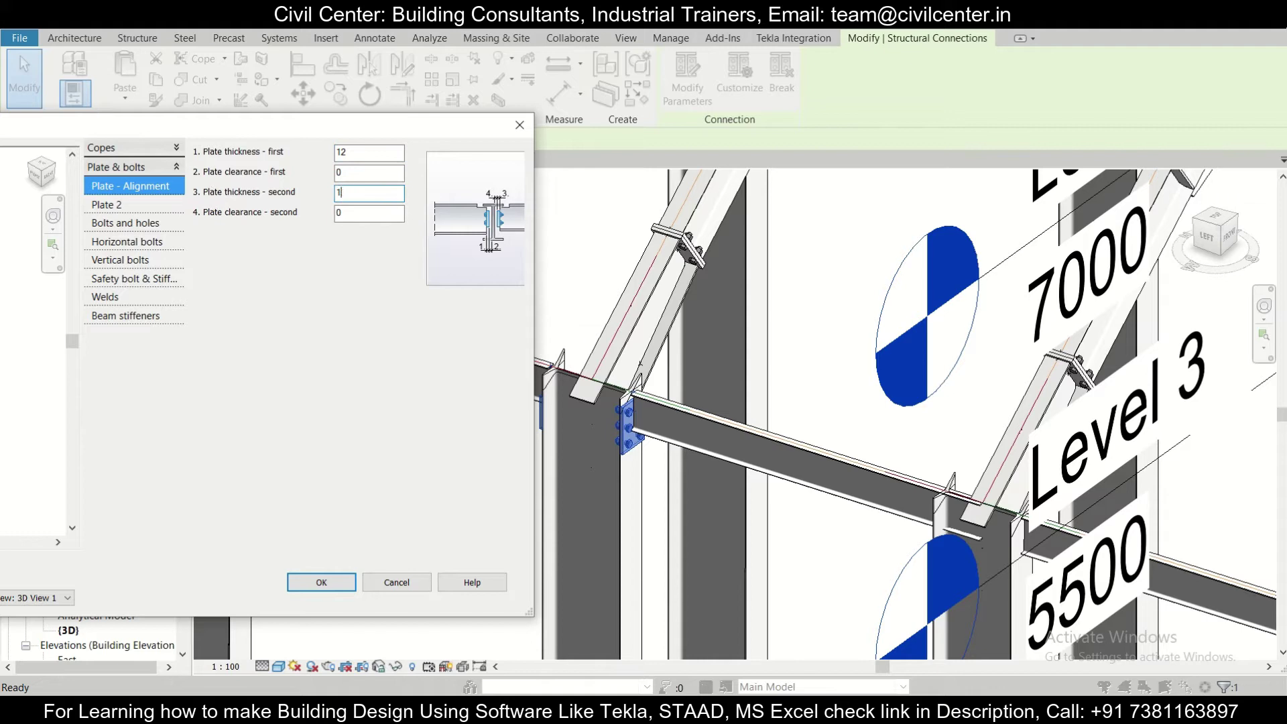
Review the weld size and beam stiffener settings, then confirm and apply the type changes.
{"action": "left_click", "coordinate": [171, 296]}
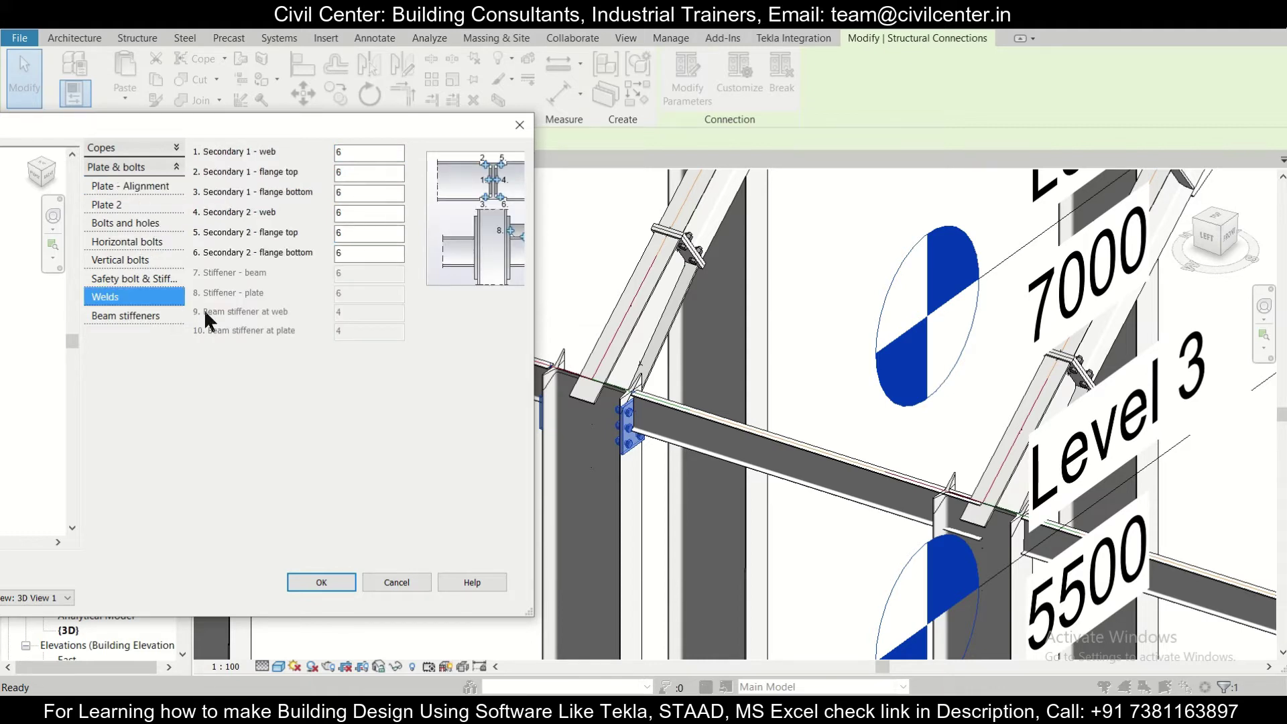
{"action": "left_click", "coordinate": [160, 319]}
{"action": "left_click", "coordinate": [153, 294]}
{"action": "left_click", "coordinate": [321, 583]}
{"action": "left_click", "coordinate": [728, 593]}
{"action": "left_click", "coordinate": [576, 597]}
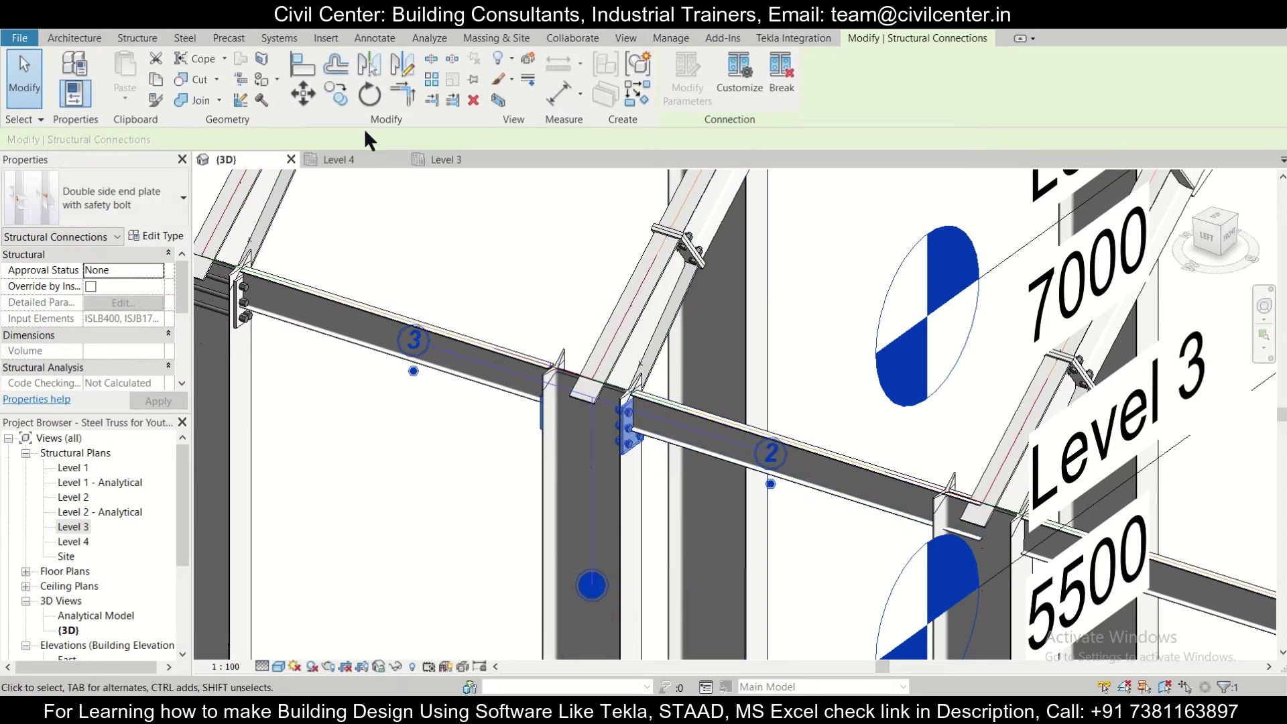
In the Level 3 plan, copy the double side end plate connection from grid 3 to grid 4.
{"action": "left_click", "coordinate": [457, 159]}
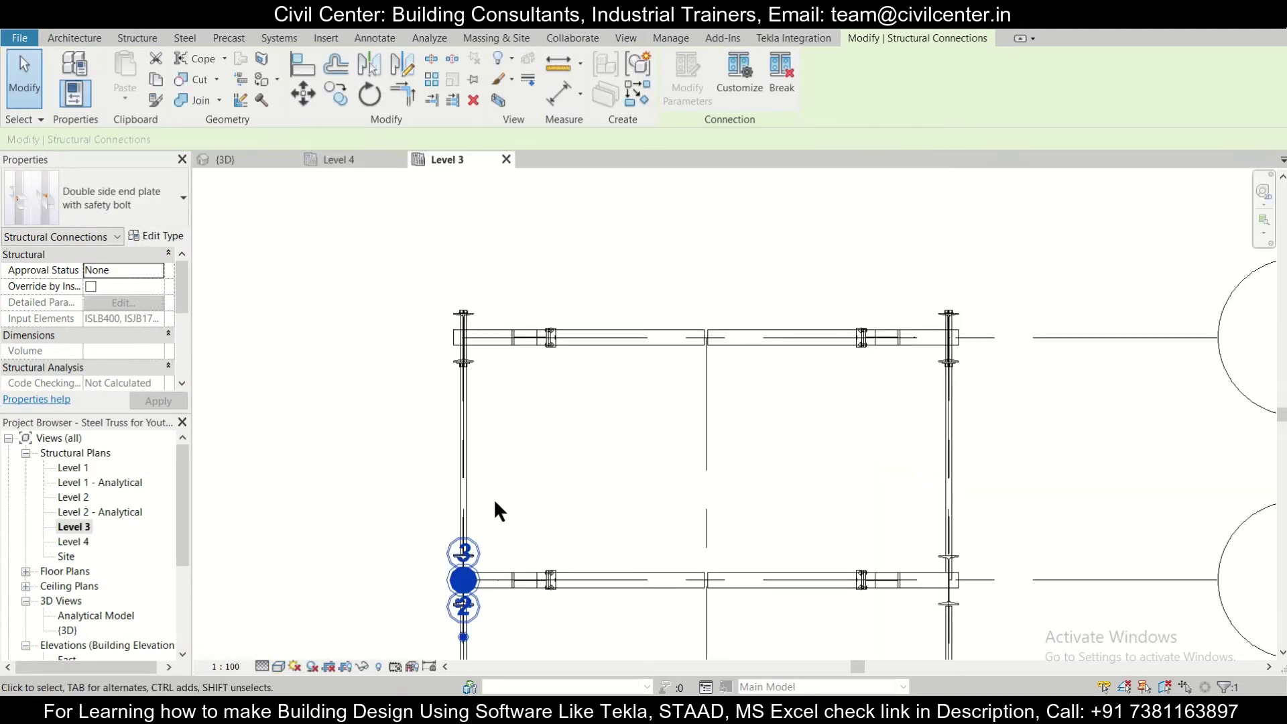
{"action": "scroll", "coordinate": [510, 508], "scroll_direction": "down", "scroll_amount": 3}
{"action": "middle_click_drag", "start_coordinate": [523, 505], "coordinate": [454, 333]}
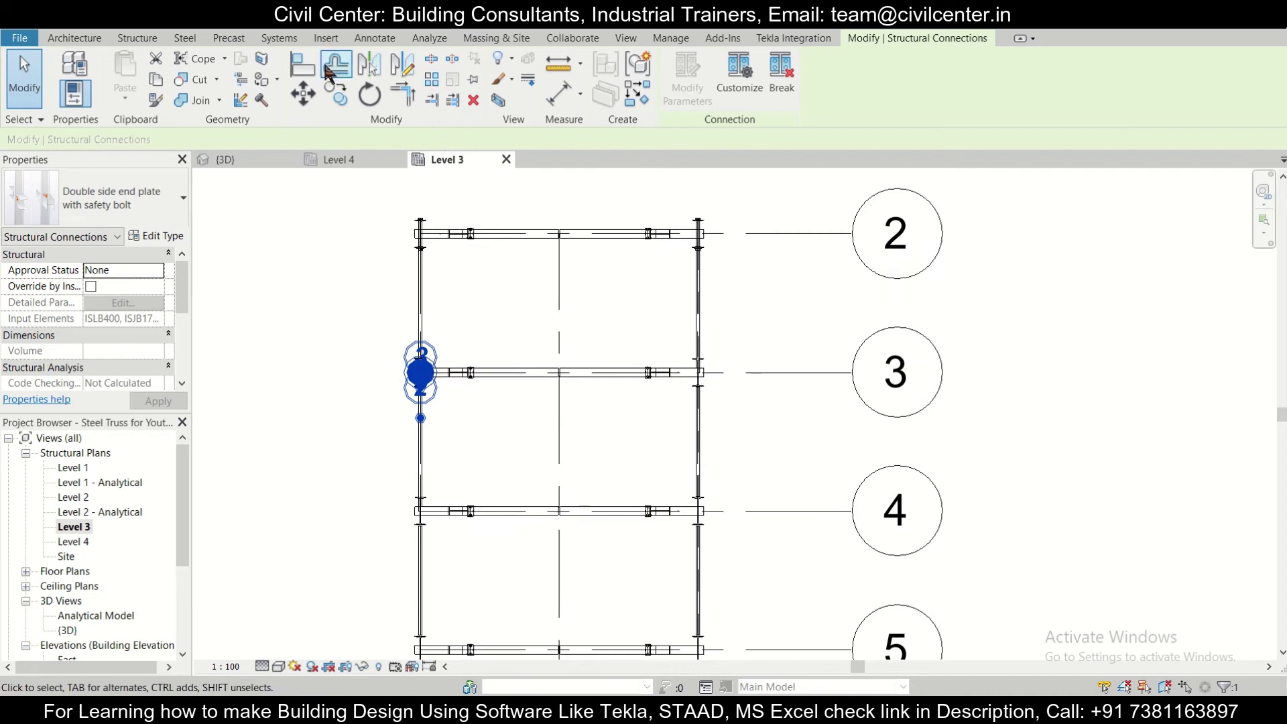
{"action": "left_click", "coordinate": [336, 94]}
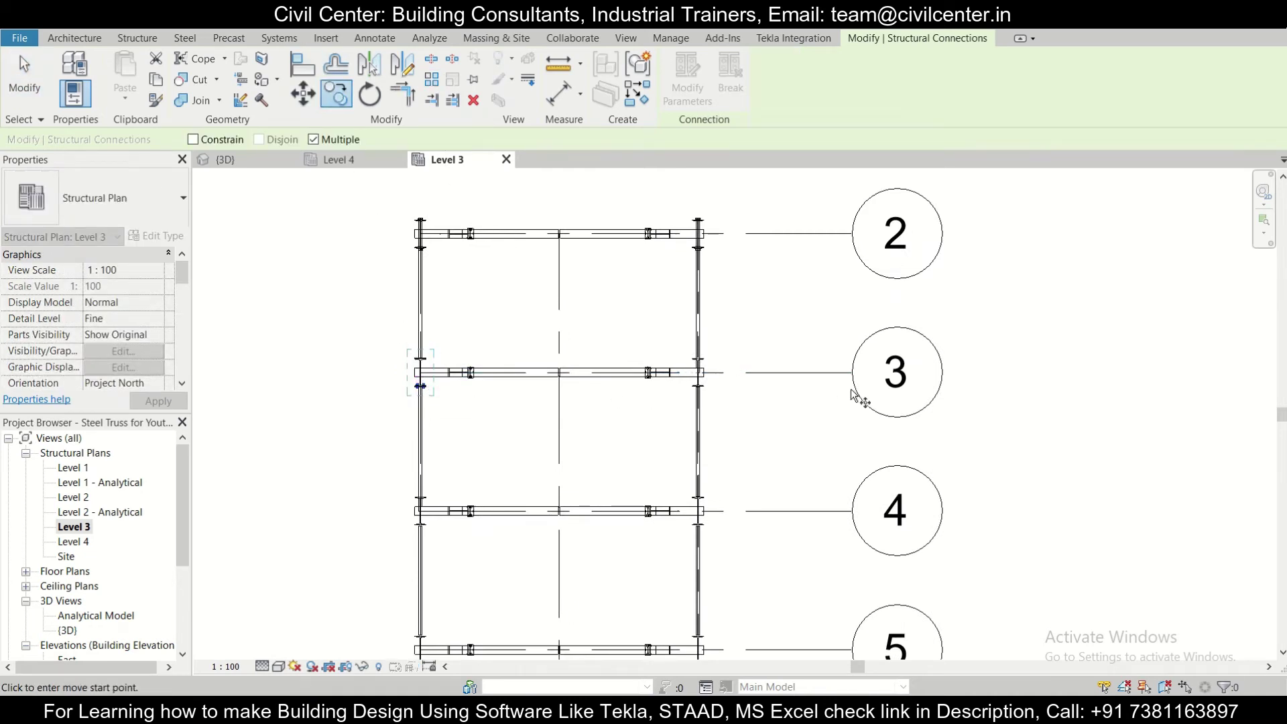
{"action": "left_click", "coordinate": [421, 373]}
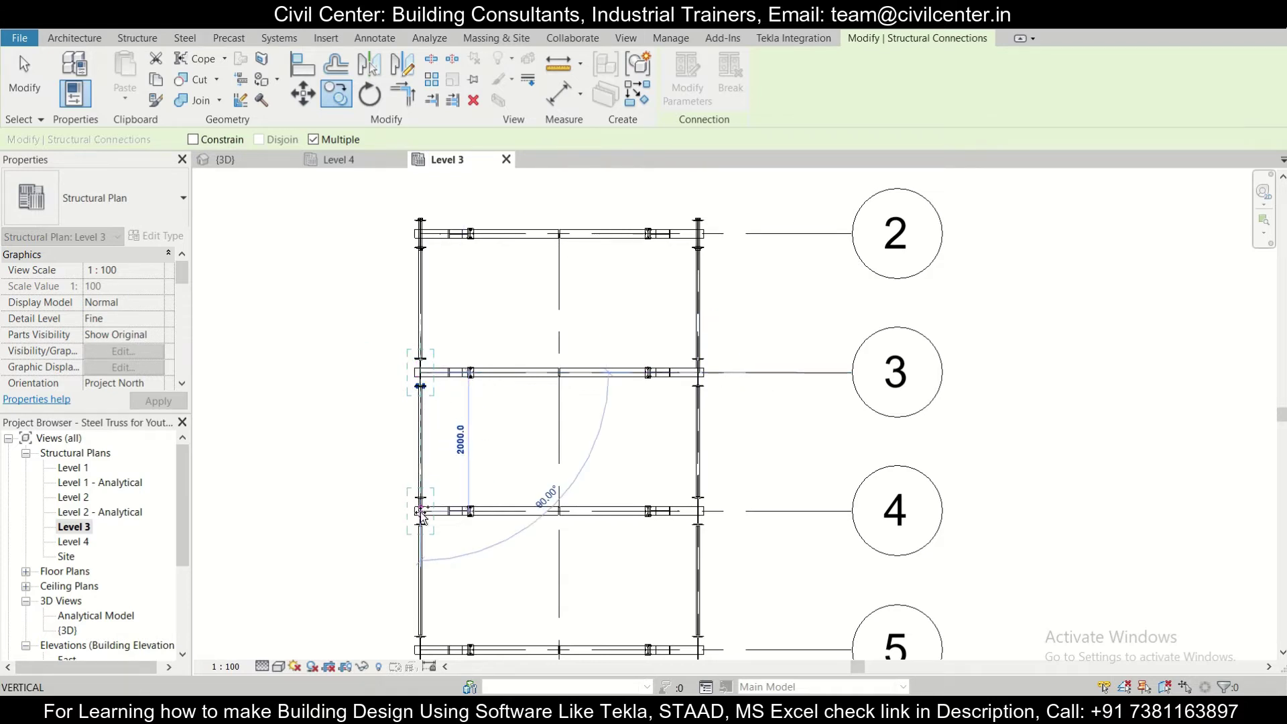
{"action": "scroll", "coordinate": [418, 512], "scroll_direction": "up", "scroll_amount": 1}
{"action": "scroll", "coordinate": [418, 513], "scroll_direction": "up", "scroll_amount": 1}
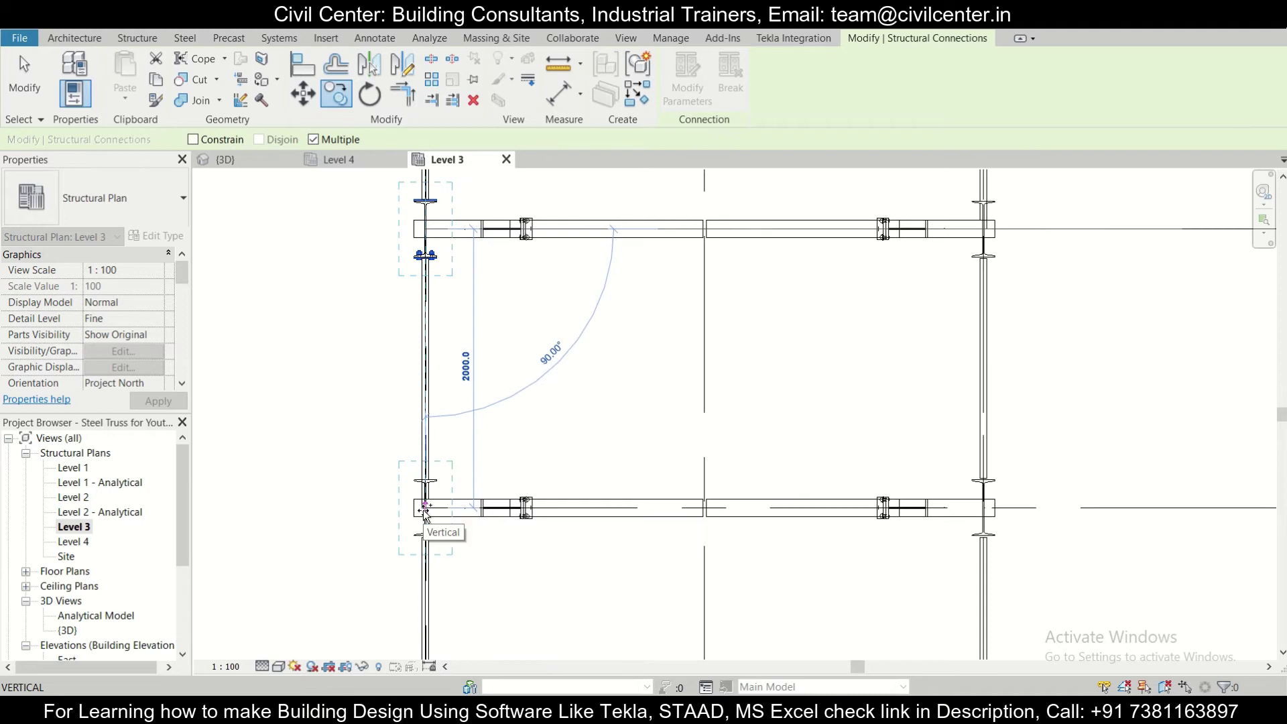
{"action": "left_click", "coordinate": [421, 511]}
{"action": "key", "text": "Escape"}
{"action": "scroll", "coordinate": [421, 511], "scroll_direction": "down", "scroll_amount": 2}
{"action": "scroll", "coordinate": [400, 380], "scroll_direction": "up", "scroll_amount": 2}
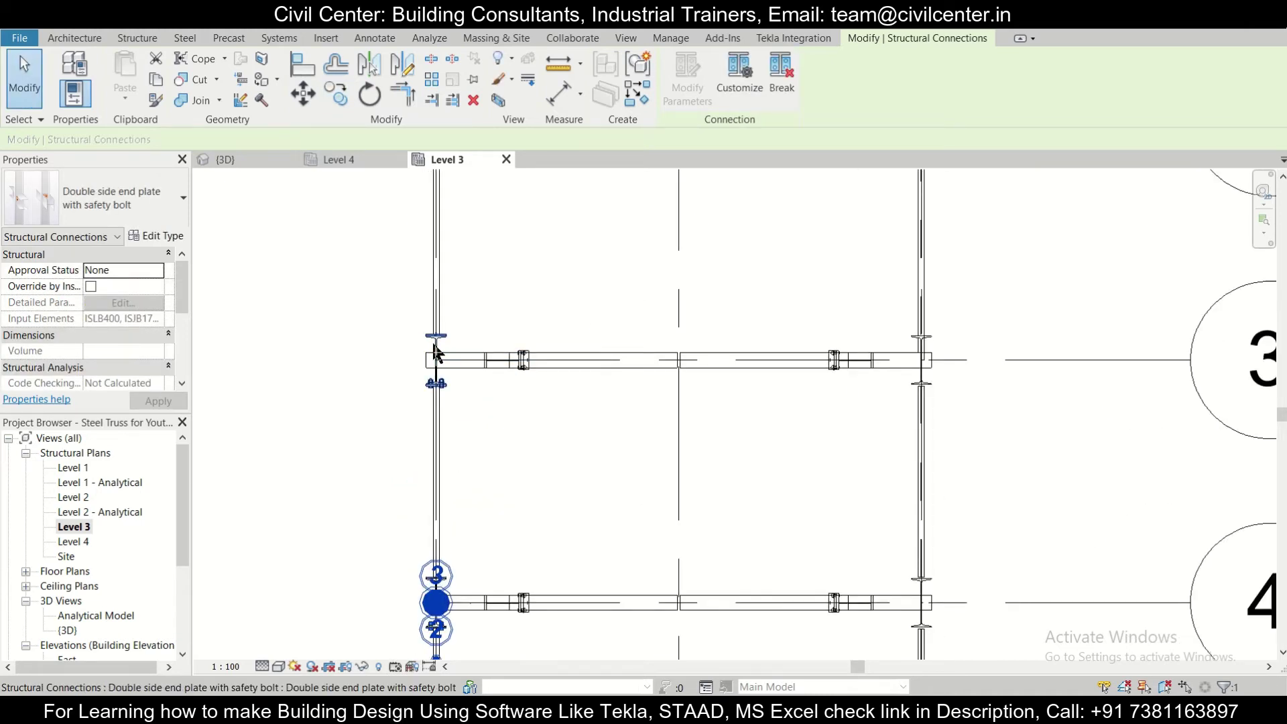
Select the grid 3 and grid 4 double side connections together and zoom out.
{"action": "left_click", "coordinate": [433, 343], "text": "ctrl"}
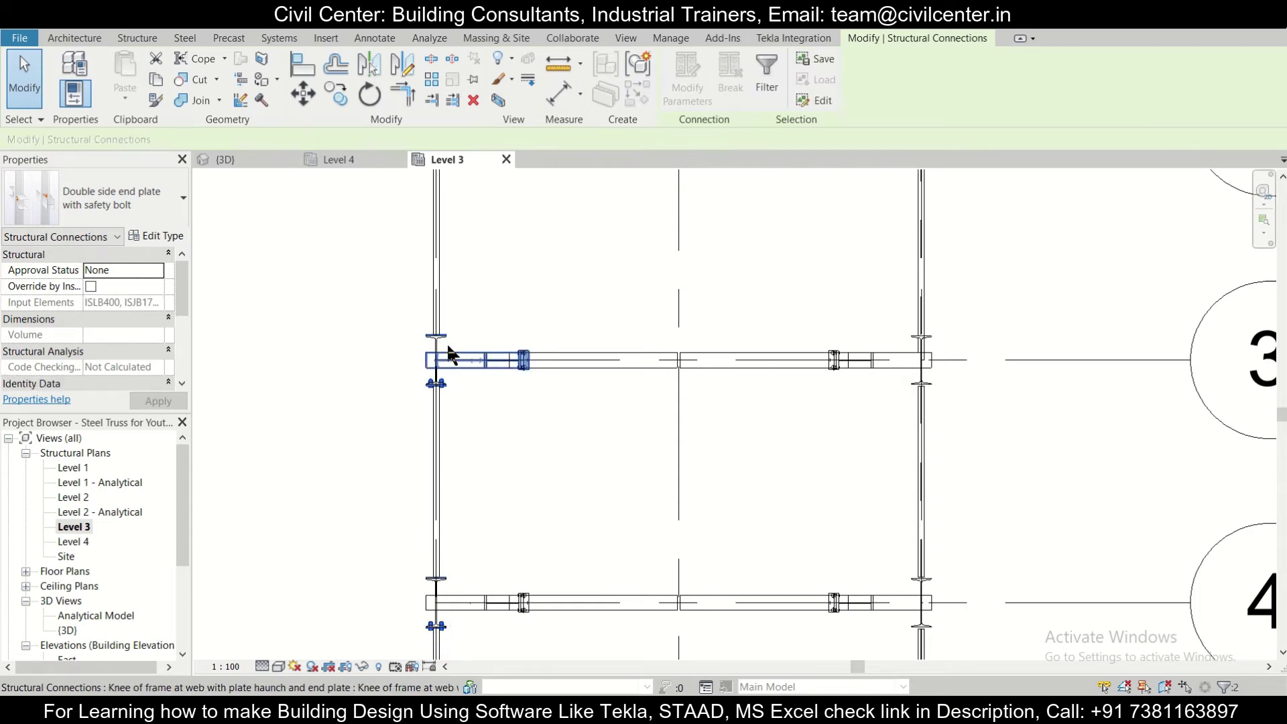
{"action": "left_click", "coordinate": [447, 342]}
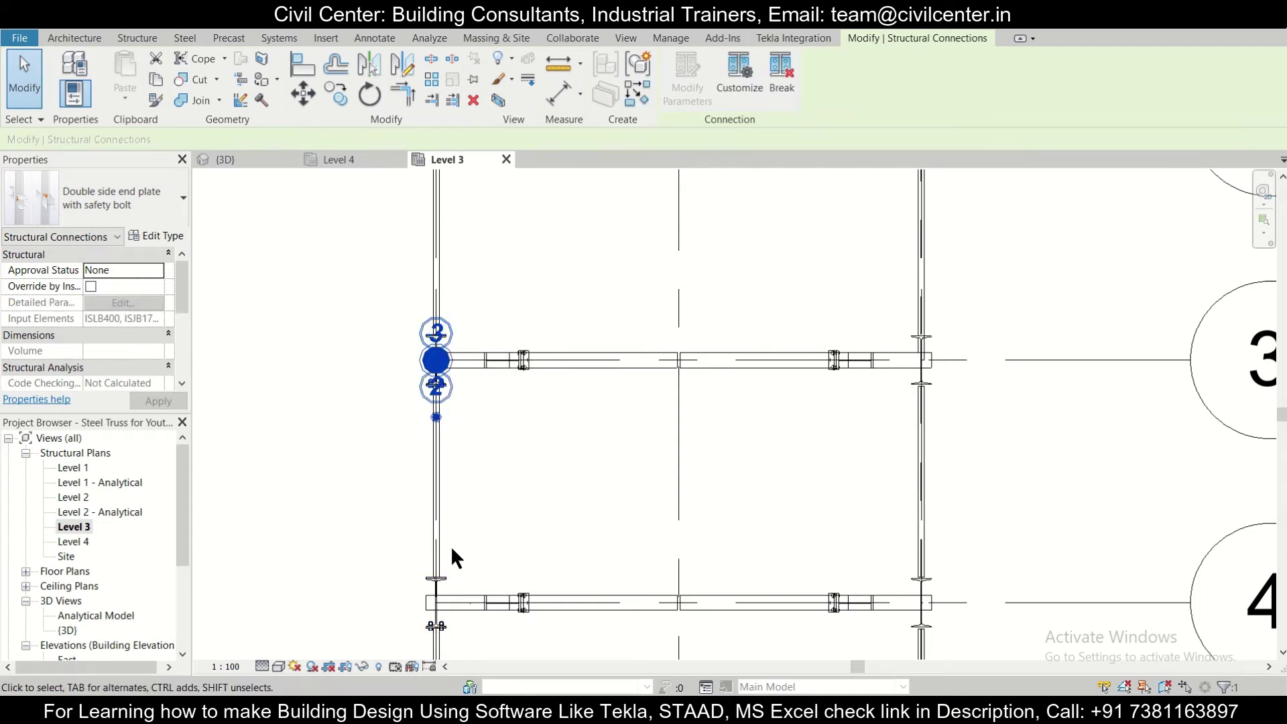
{"action": "left_click", "coordinate": [448, 573], "text": "ctrl"}
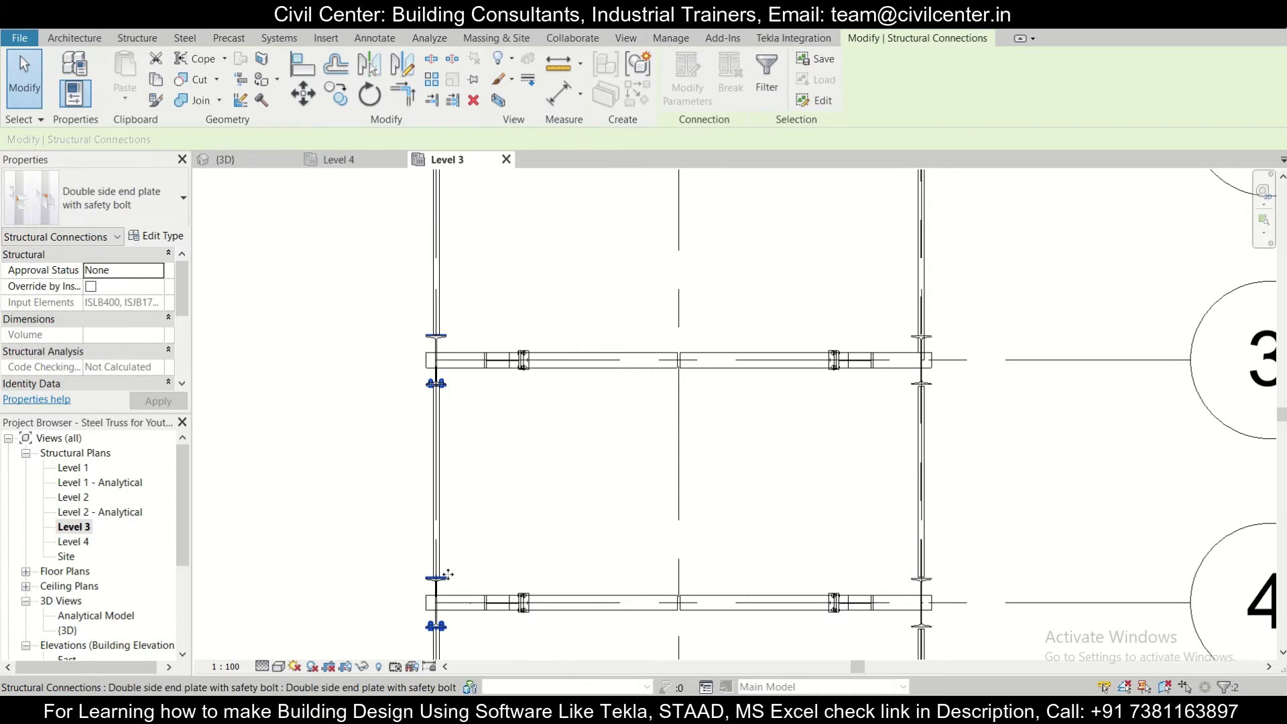
{"action": "scroll", "coordinate": [454, 460], "scroll_direction": "down", "scroll_amount": 2}
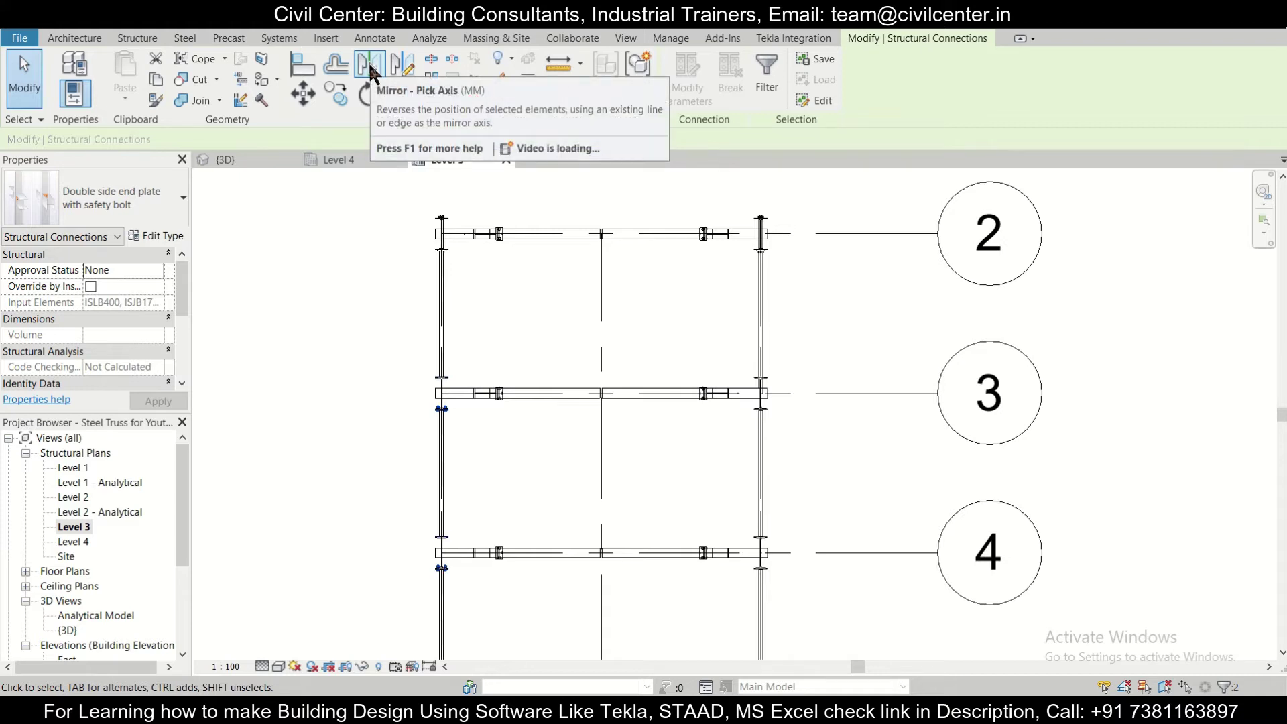
Mirror the selected end plate connections across grid 6, then inspect them in the 3D frame view.
{"action": "left_click", "coordinate": [370, 67]}
{"action": "left_click", "coordinate": [602, 327]}
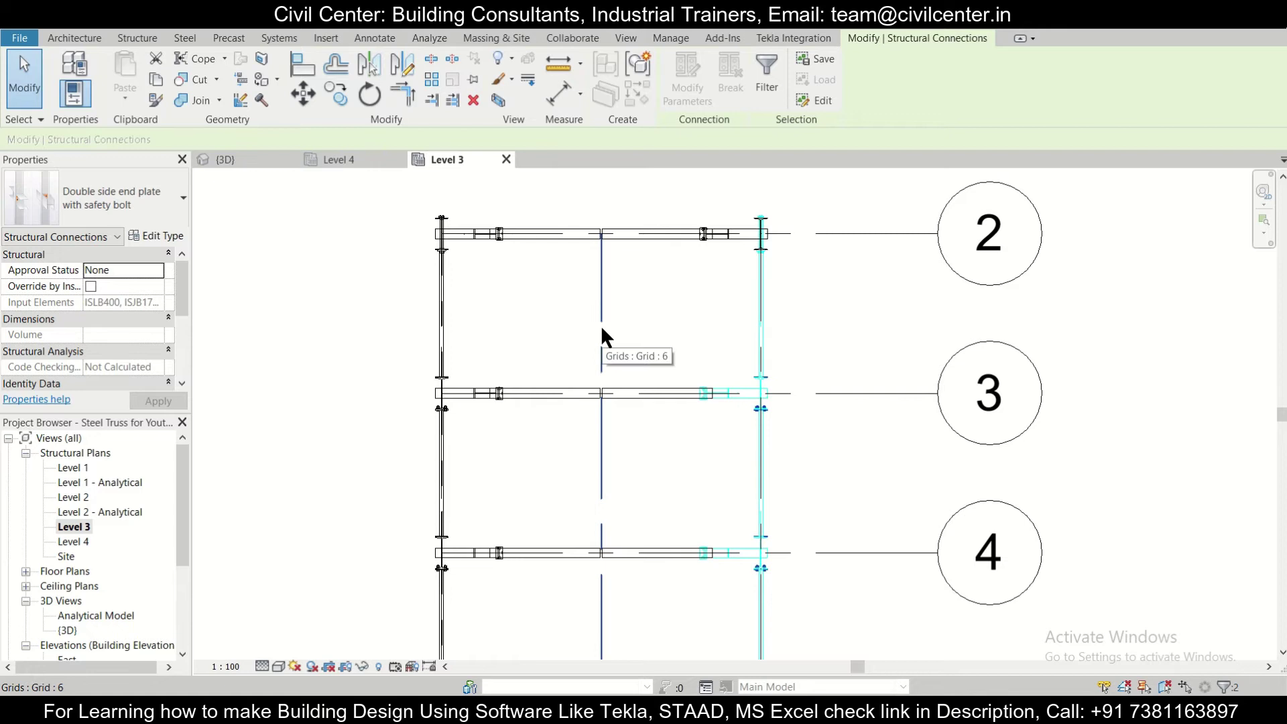
{"action": "left_click", "coordinate": [238, 163]}
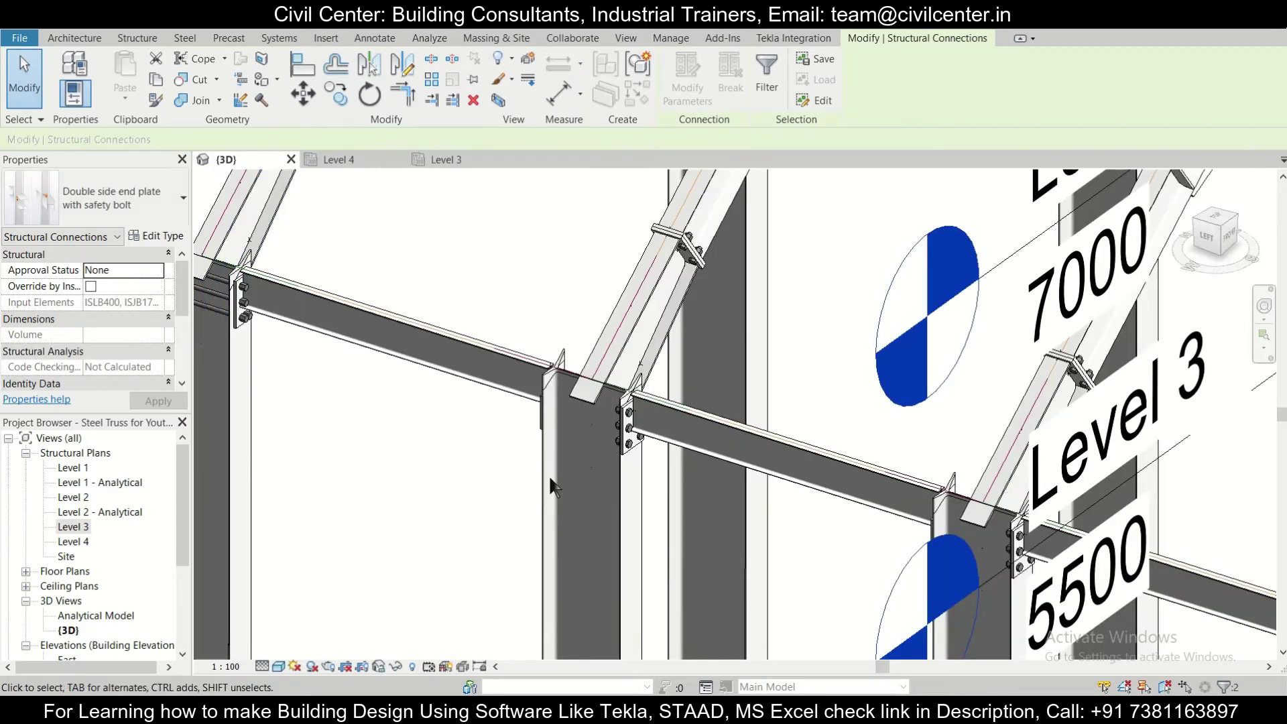
{"action": "scroll", "coordinate": [549, 486], "scroll_direction": "down", "scroll_amount": 5}
{"action": "scroll", "coordinate": [730, 526], "scroll_direction": "up", "scroll_amount": 3}
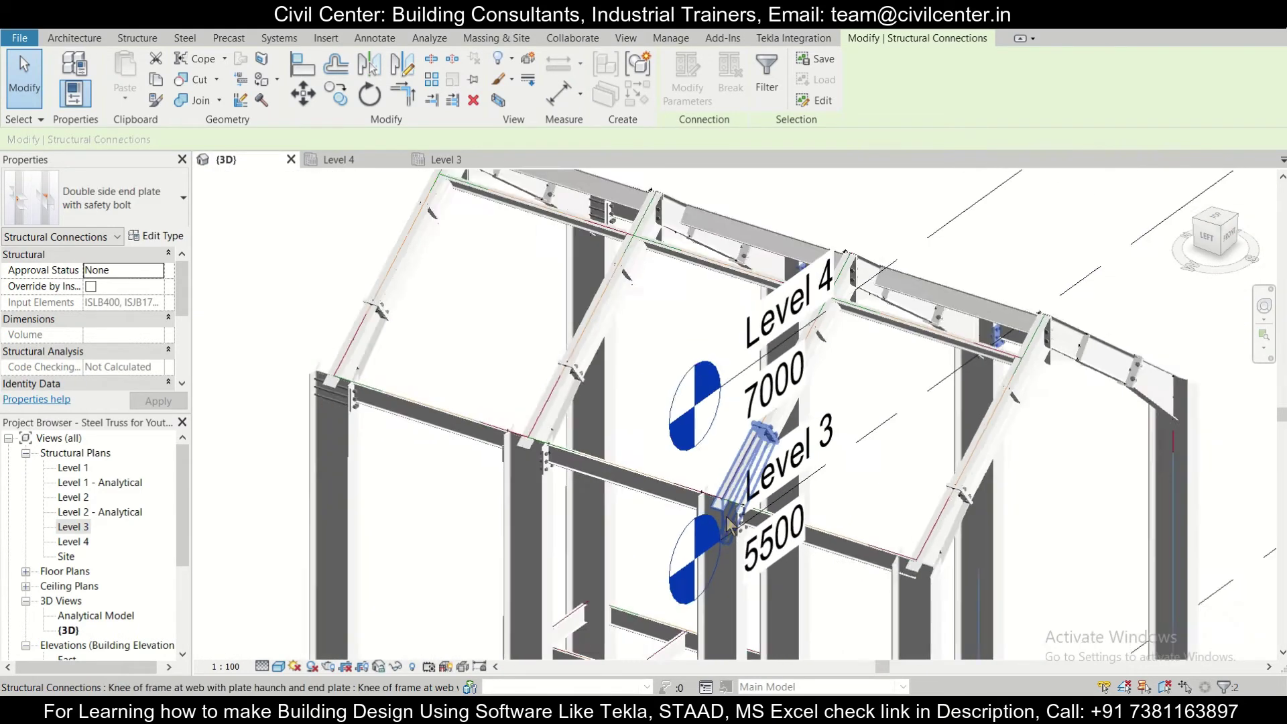
{"action": "scroll", "coordinate": [932, 550], "scroll_direction": "down", "scroll_amount": 3}
{"action": "middle_click_drag", "start_coordinate": [931, 550], "coordinate": [851, 375], "text": "shift"}
{"action": "scroll", "coordinate": [842, 353], "scroll_direction": "up", "scroll_amount": 5}
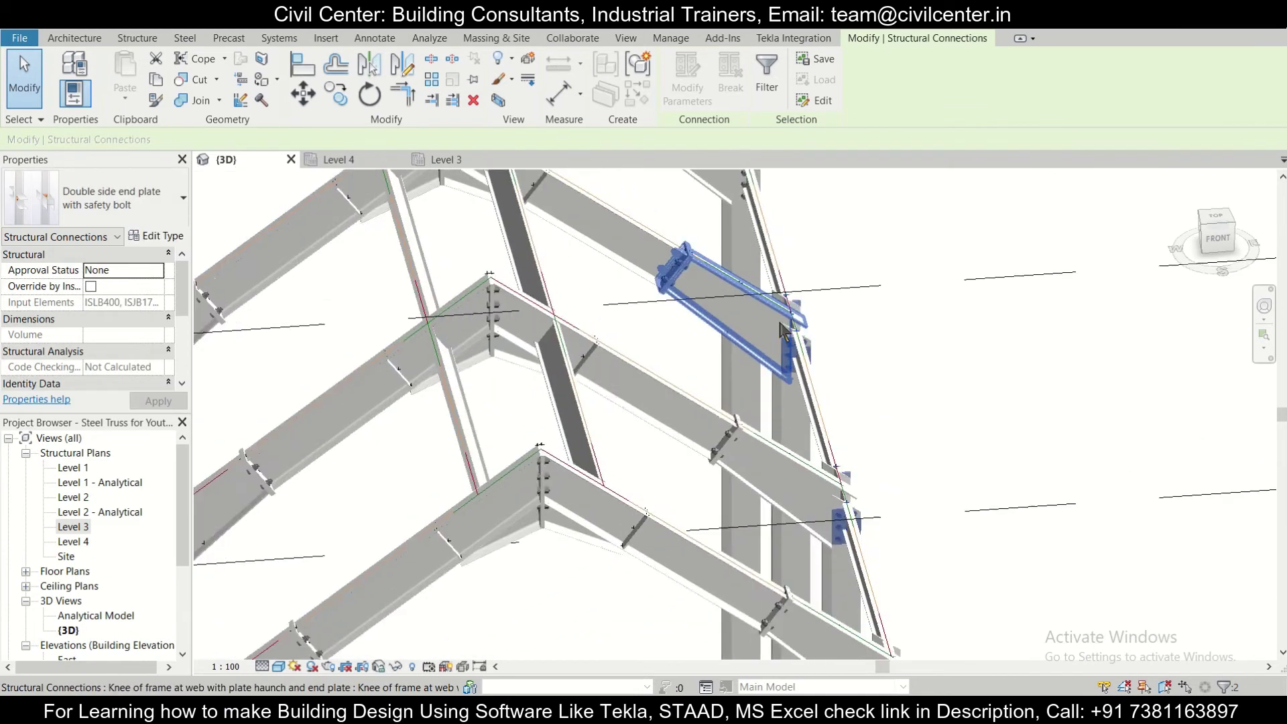
{"action": "scroll", "coordinate": [785, 330], "scroll_direction": "down", "scroll_amount": 5}
{"action": "scroll", "coordinate": [564, 483], "scroll_direction": "up", "scroll_amount": 2}
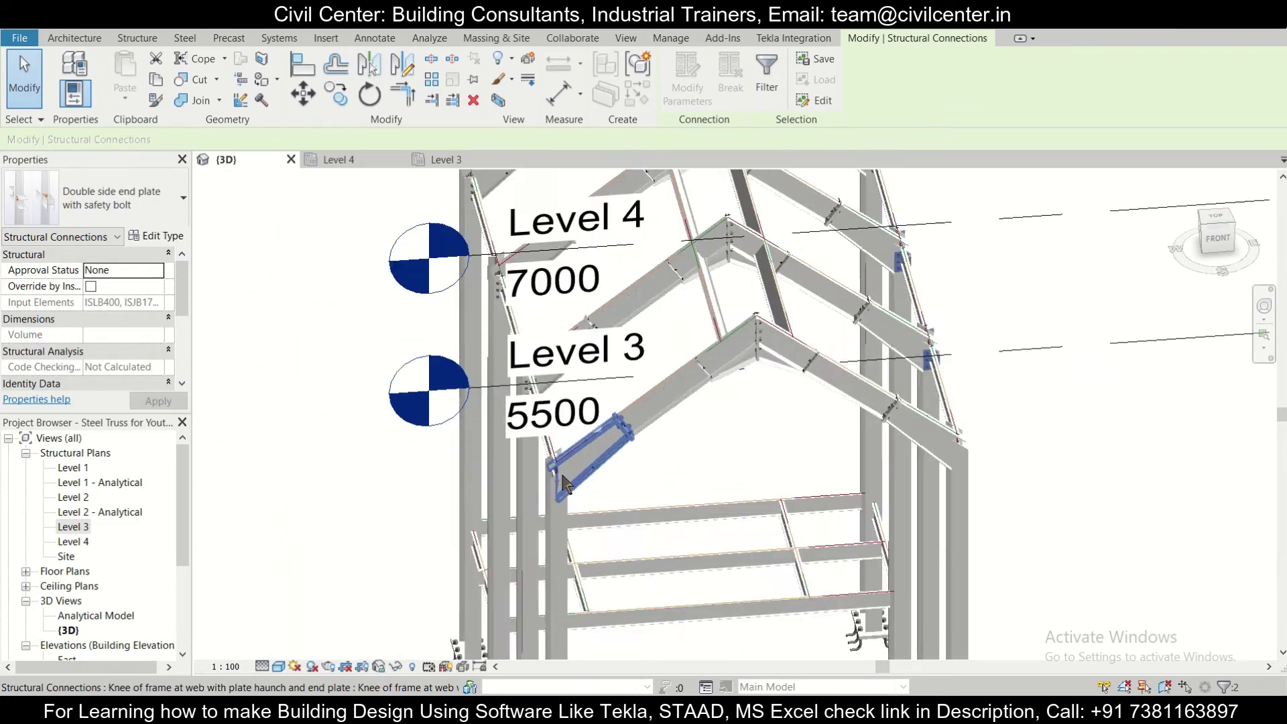
{"action": "scroll", "coordinate": [565, 483], "scroll_direction": "up", "scroll_amount": 1}
{"action": "scroll", "coordinate": [509, 449], "scroll_direction": "up", "scroll_amount": 2}
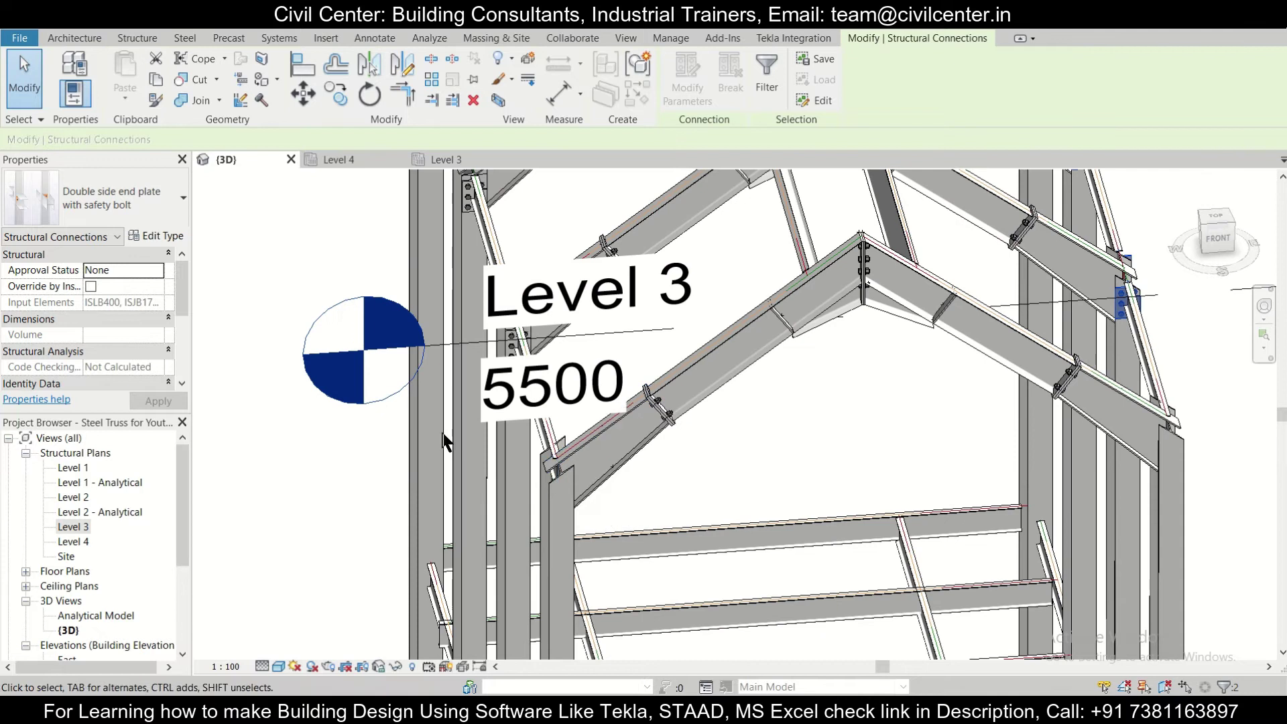
{"action": "scroll", "coordinate": [590, 536], "scroll_direction": "up", "scroll_amount": 2}
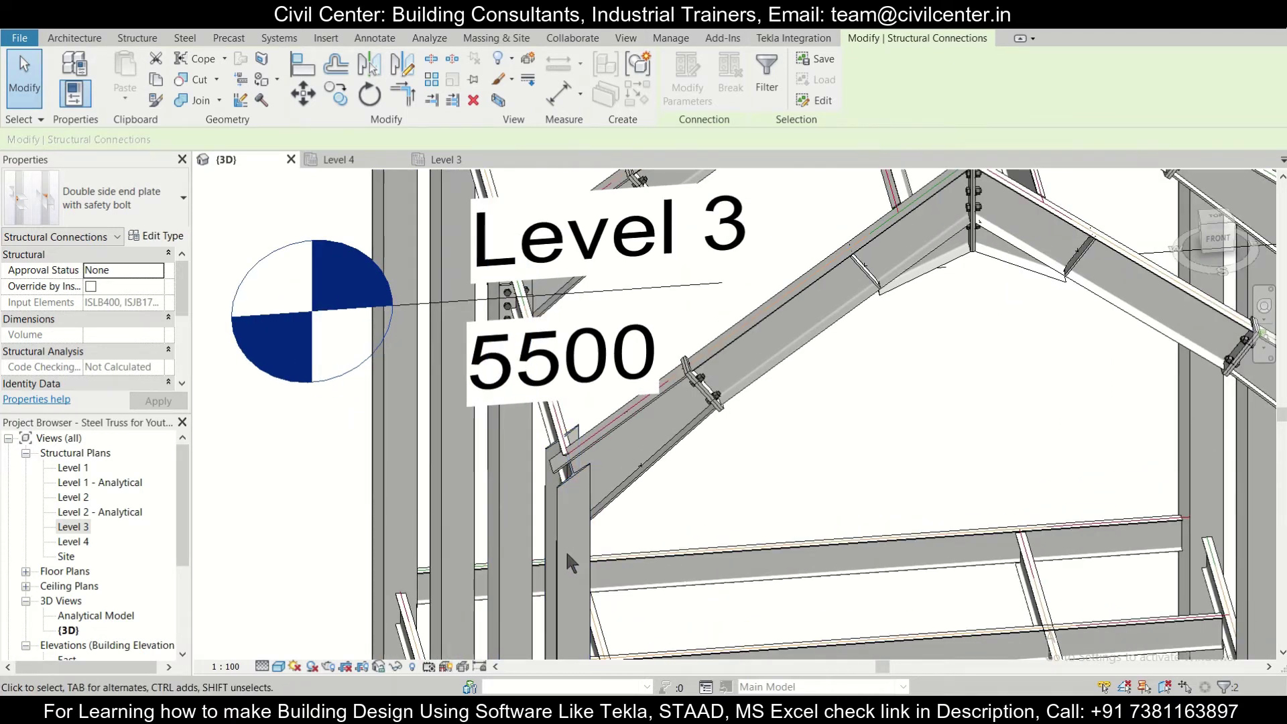
{"action": "key", "text": "Escape"}
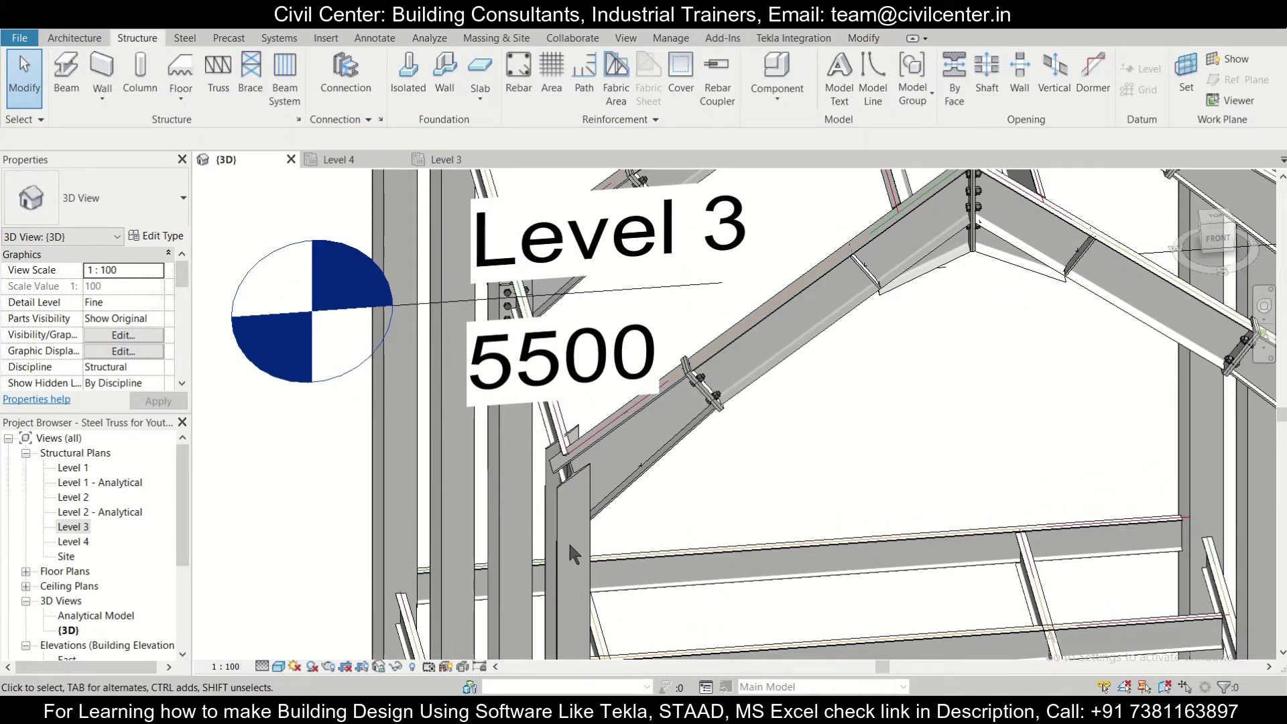
Connect the ISLB400 column and ISJB175 sloping member at the Level 3 knee with a Single side end plate.
{"action": "left_click", "coordinate": [564, 460]}
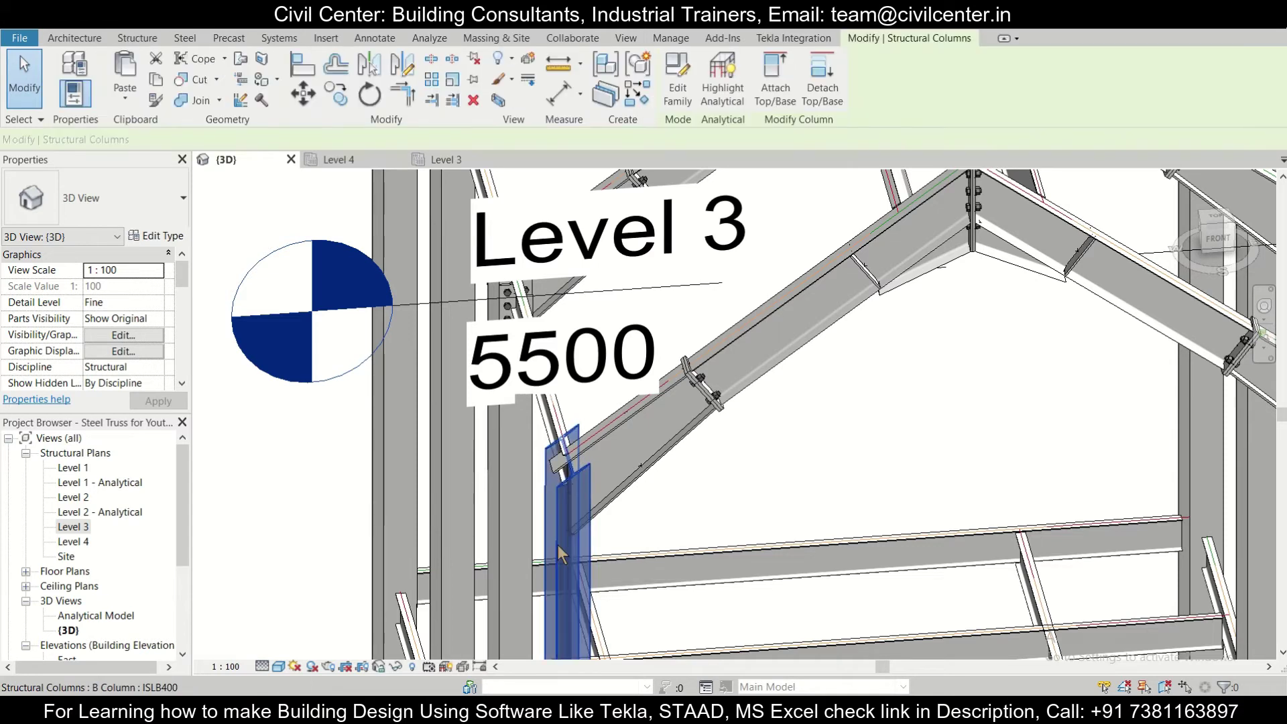
{"action": "left_click", "coordinate": [561, 437], "text": "ctrl"}
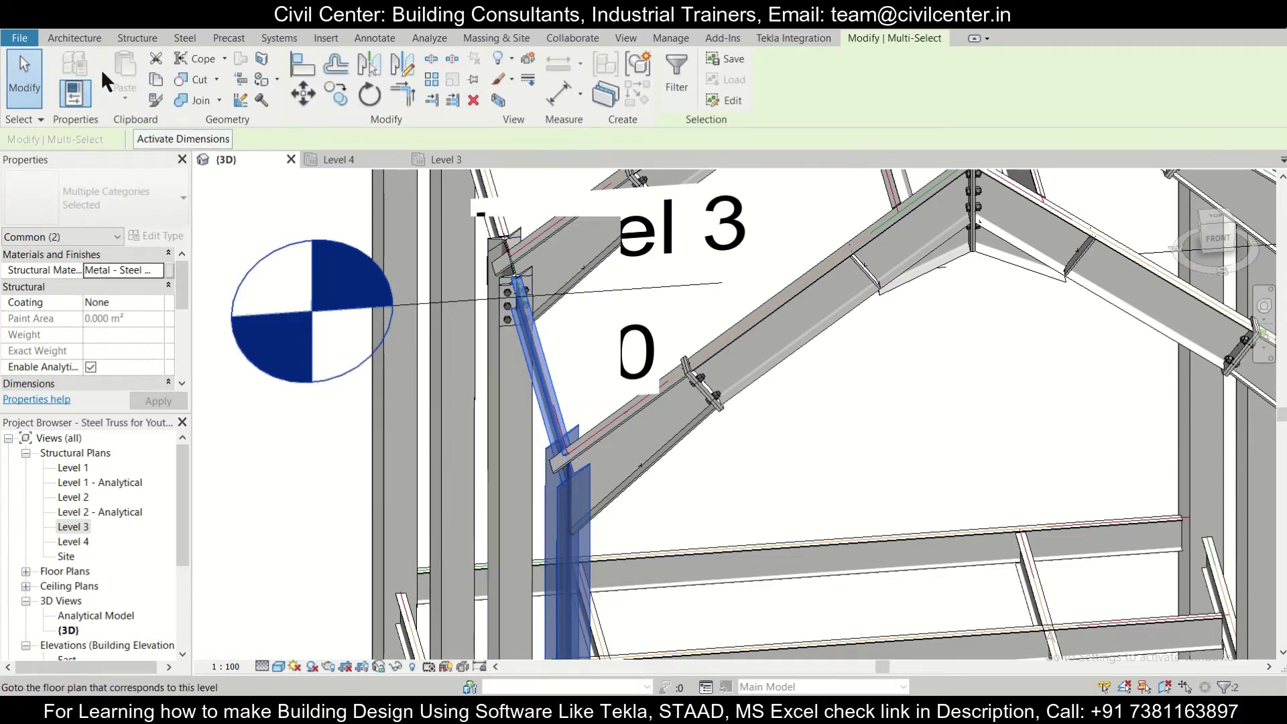
{"action": "left_click", "coordinate": [135, 37]}
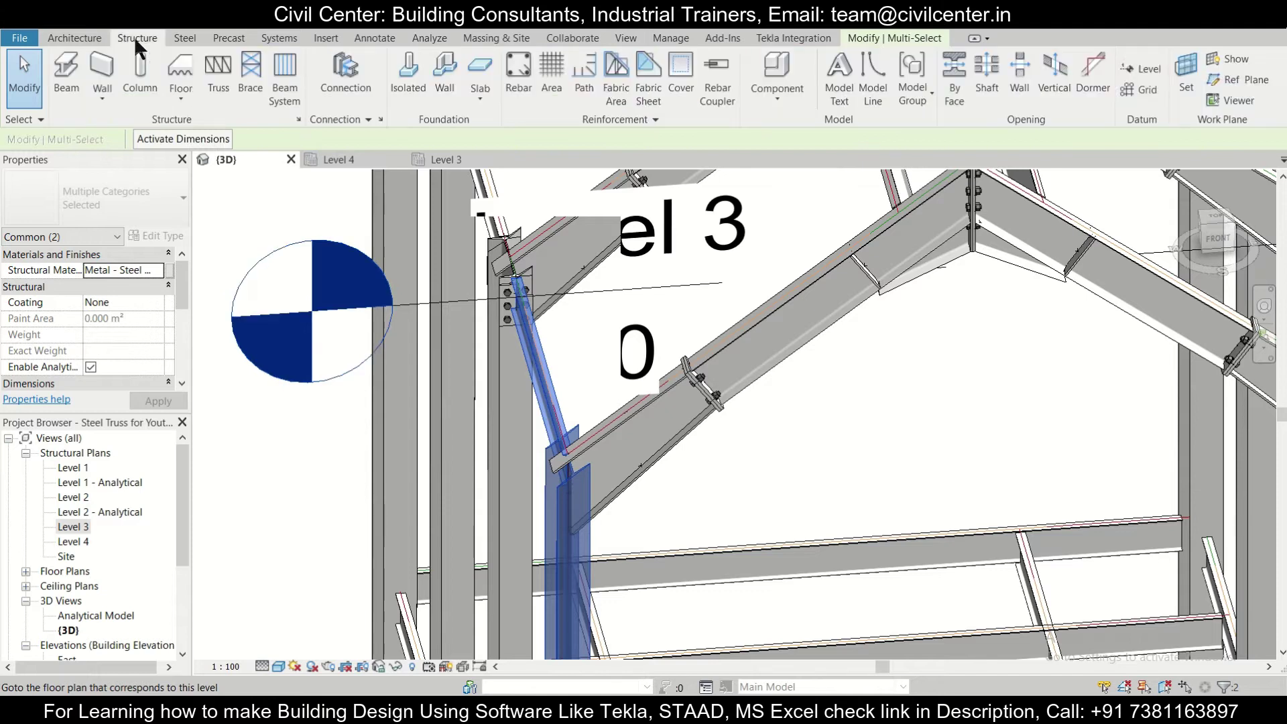
{"action": "left_click", "coordinate": [353, 82]}
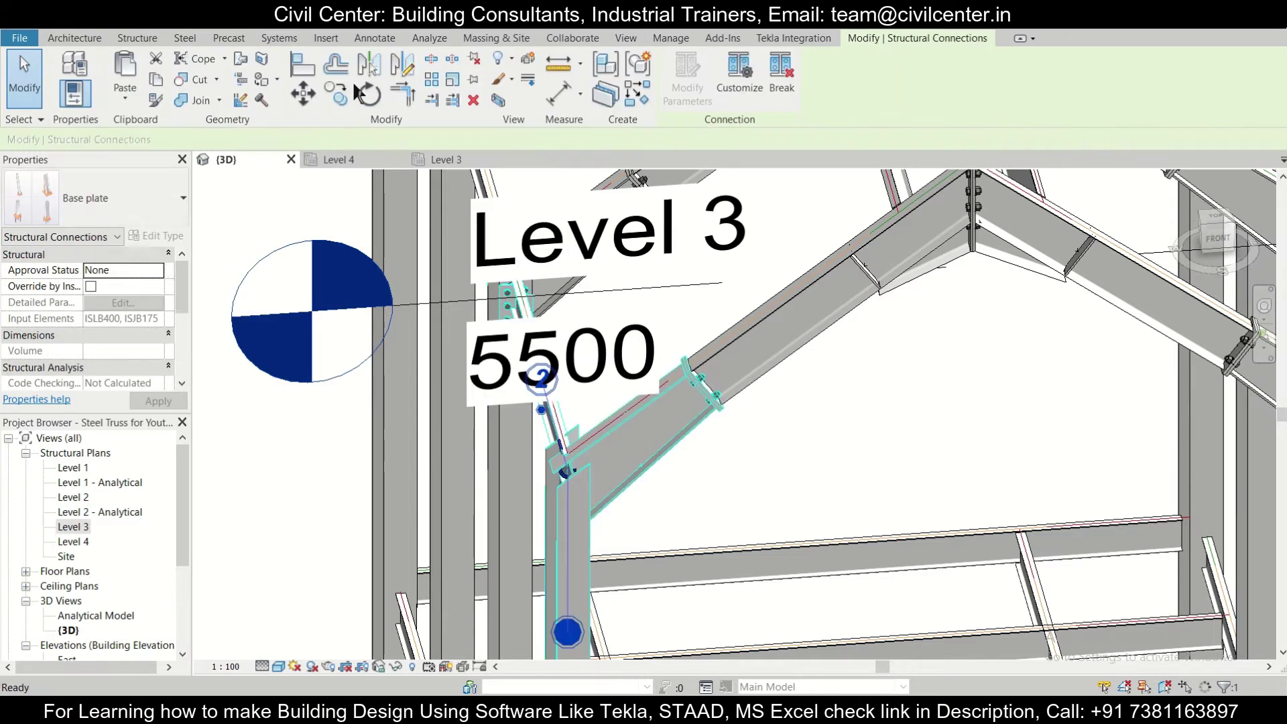
{"action": "left_click", "coordinate": [150, 199]}
{"action": "type", "text": "single "}
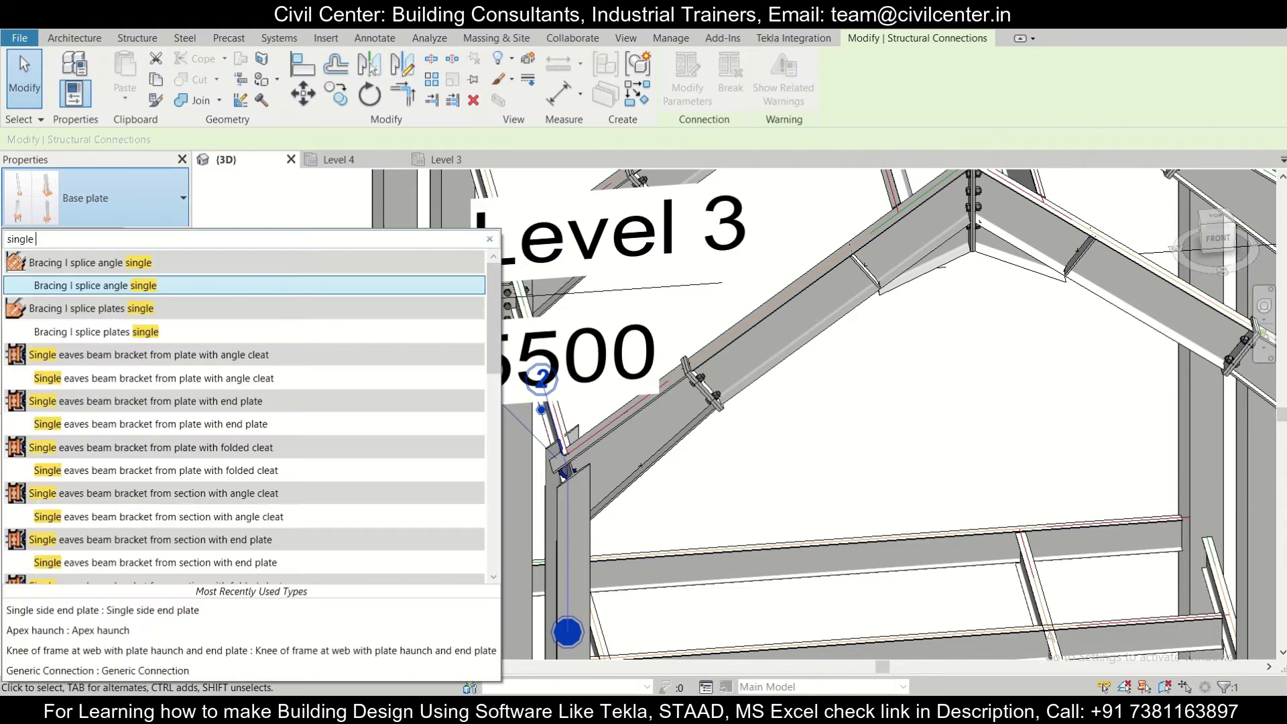
{"action": "type", "text": "side"}
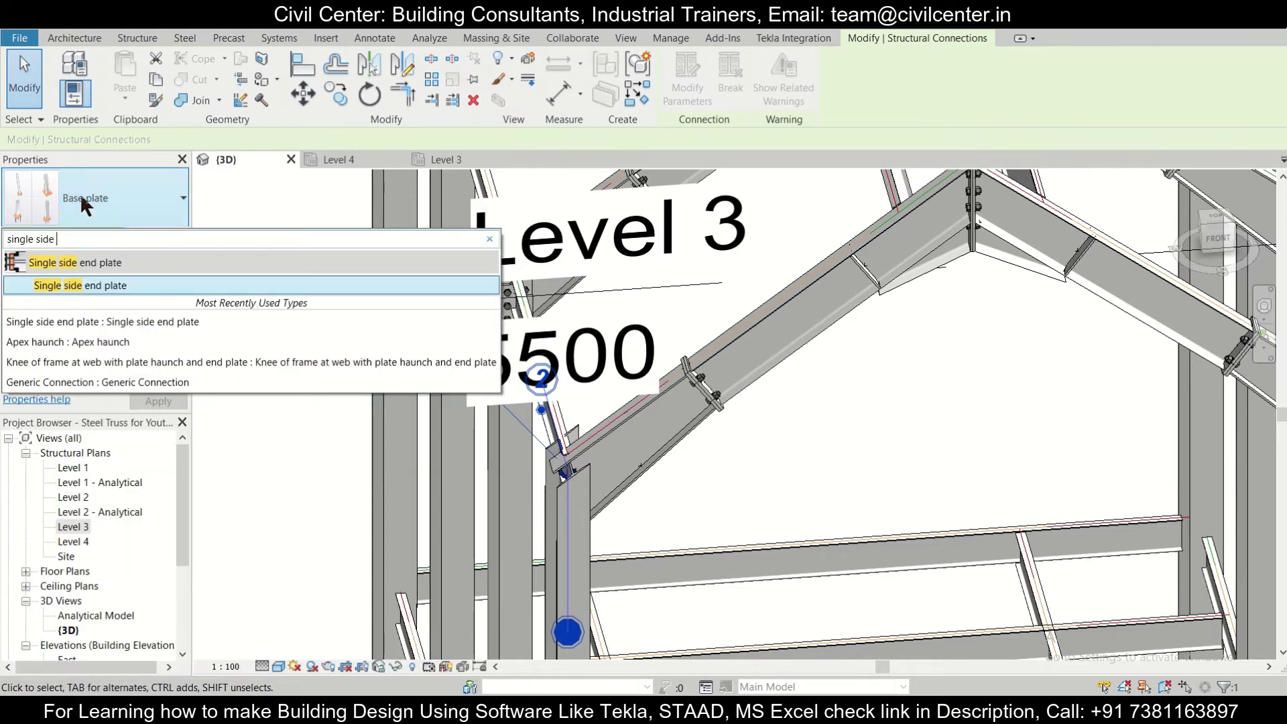
{"action": "left_click", "coordinate": [158, 288]}
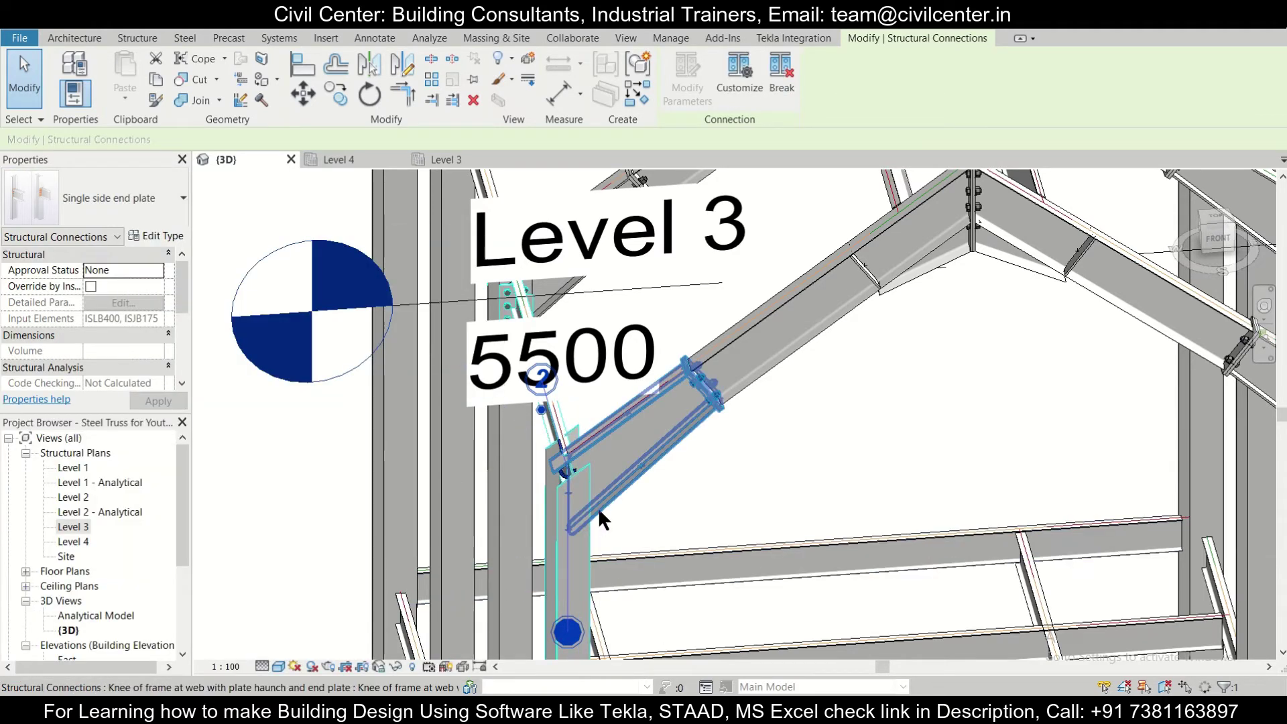
{"action": "scroll", "coordinate": [607, 506], "scroll_direction": "up", "scroll_amount": 2}
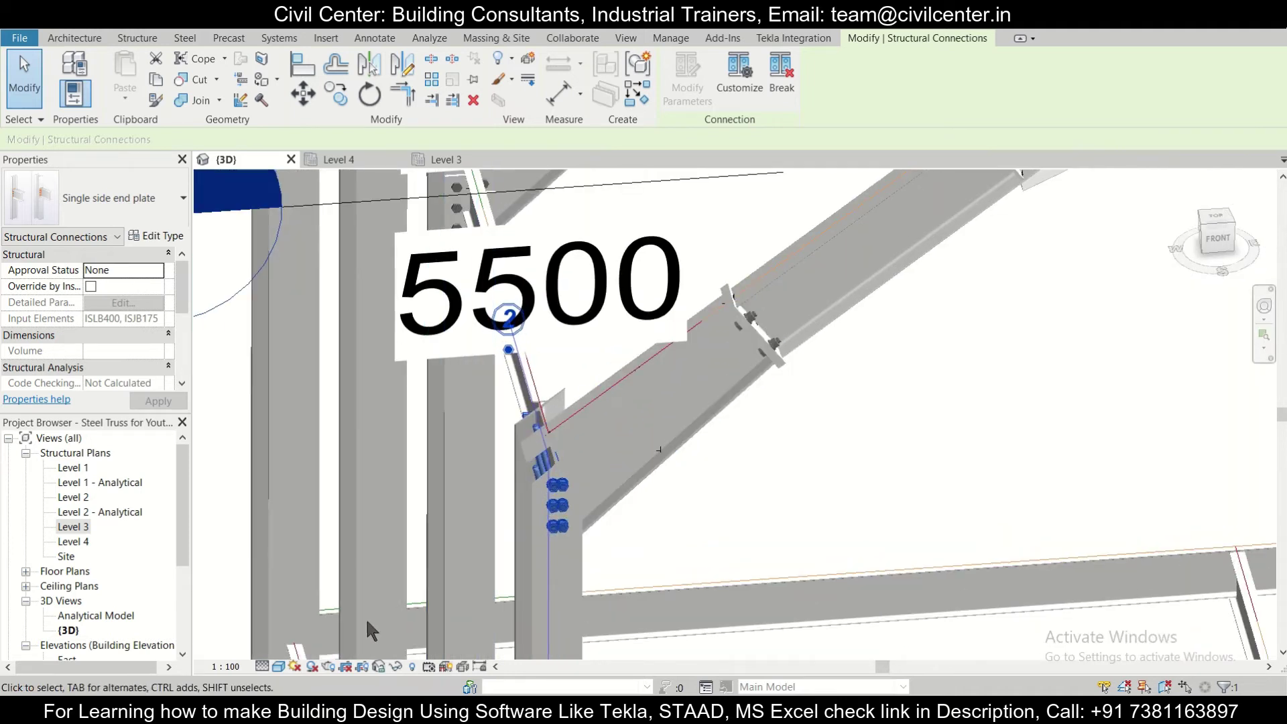
View the single side end plate at Coarse then Fine detail, select it, and return to Level 3.
{"action": "left_click", "coordinate": [262, 666]}
{"action": "key", "text": "Escape"}
{"action": "key", "text": "Escape"}
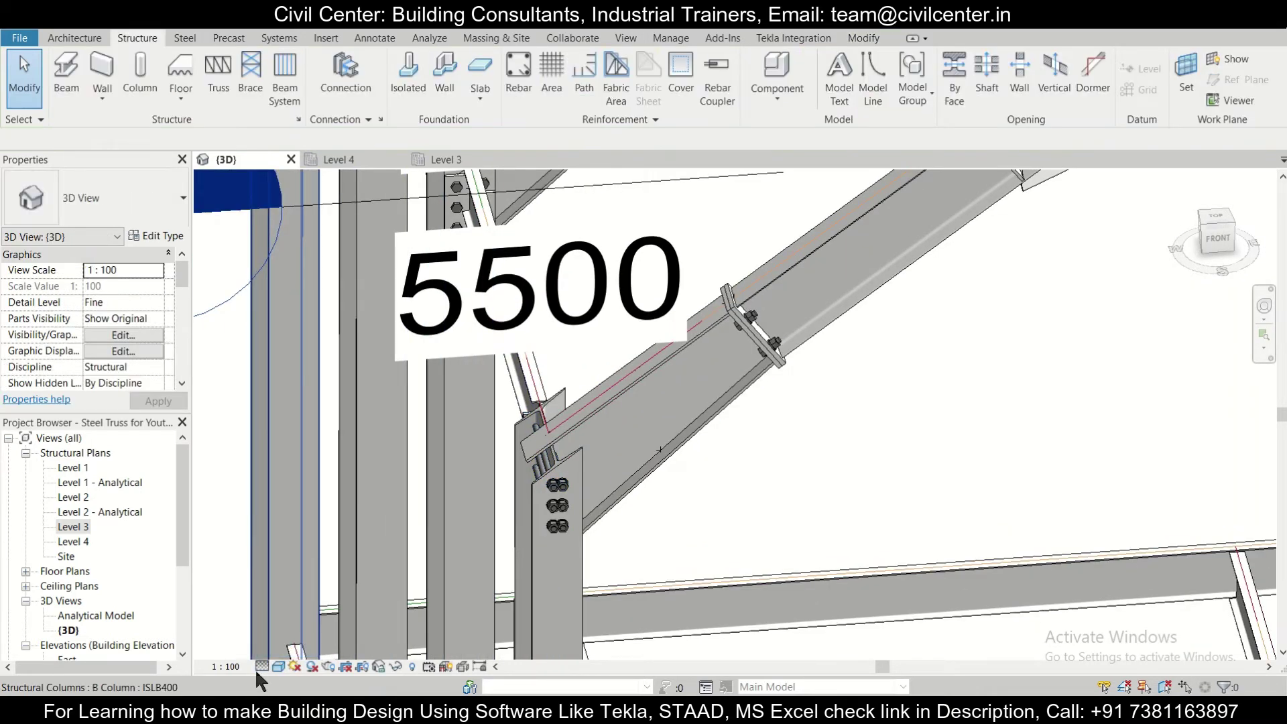
{"action": "left_click", "coordinate": [262, 667]}
{"action": "left_click", "coordinate": [275, 612]}
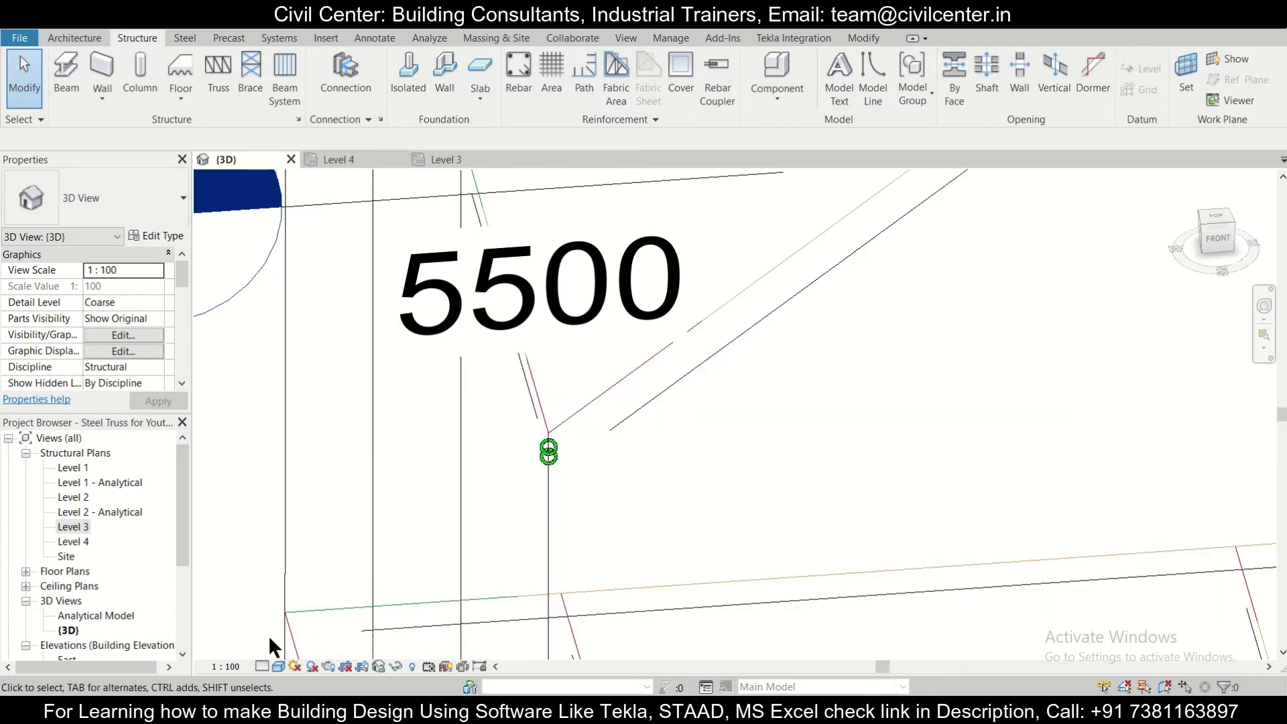
{"action": "left_click", "coordinate": [262, 667]}
{"action": "left_click", "coordinate": [275, 646]}
{"action": "middle_click_drag", "start_coordinate": [576, 469], "coordinate": [704, 482], "text": "shift"}
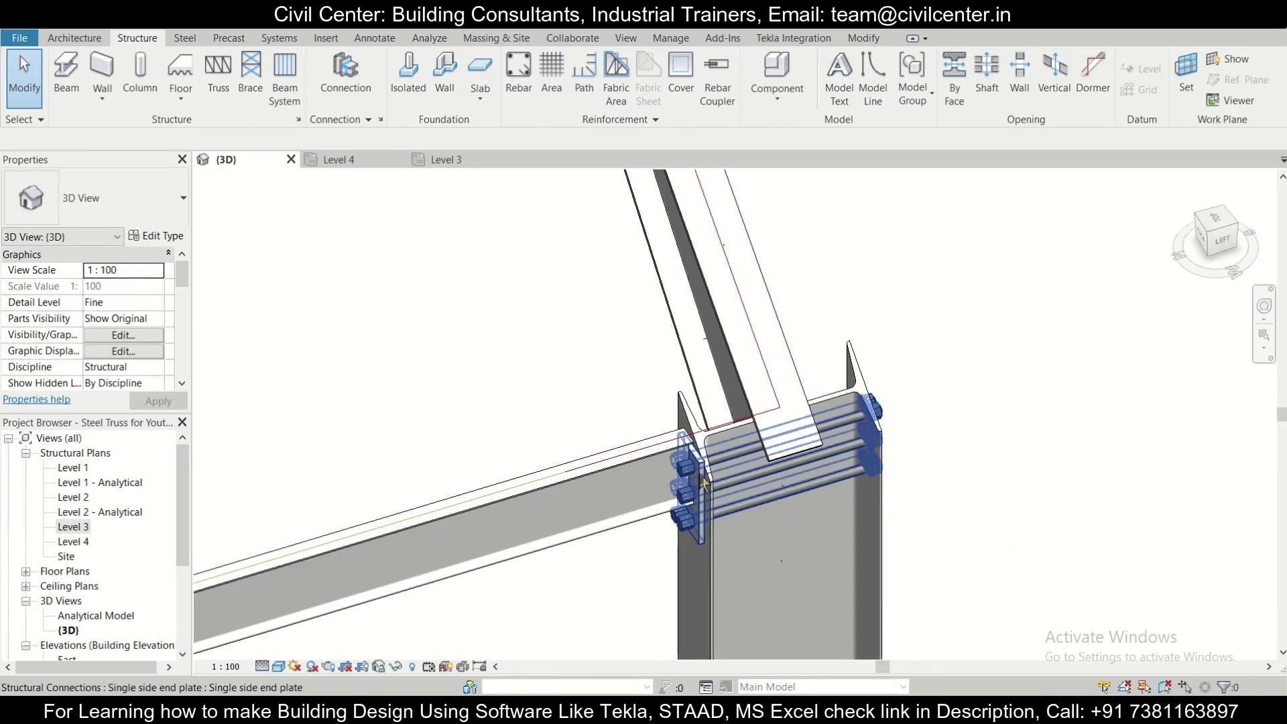
{"action": "left_click", "coordinate": [684, 515]}
{"action": "scroll", "coordinate": [845, 468], "scroll_direction": "down", "scroll_amount": 4}
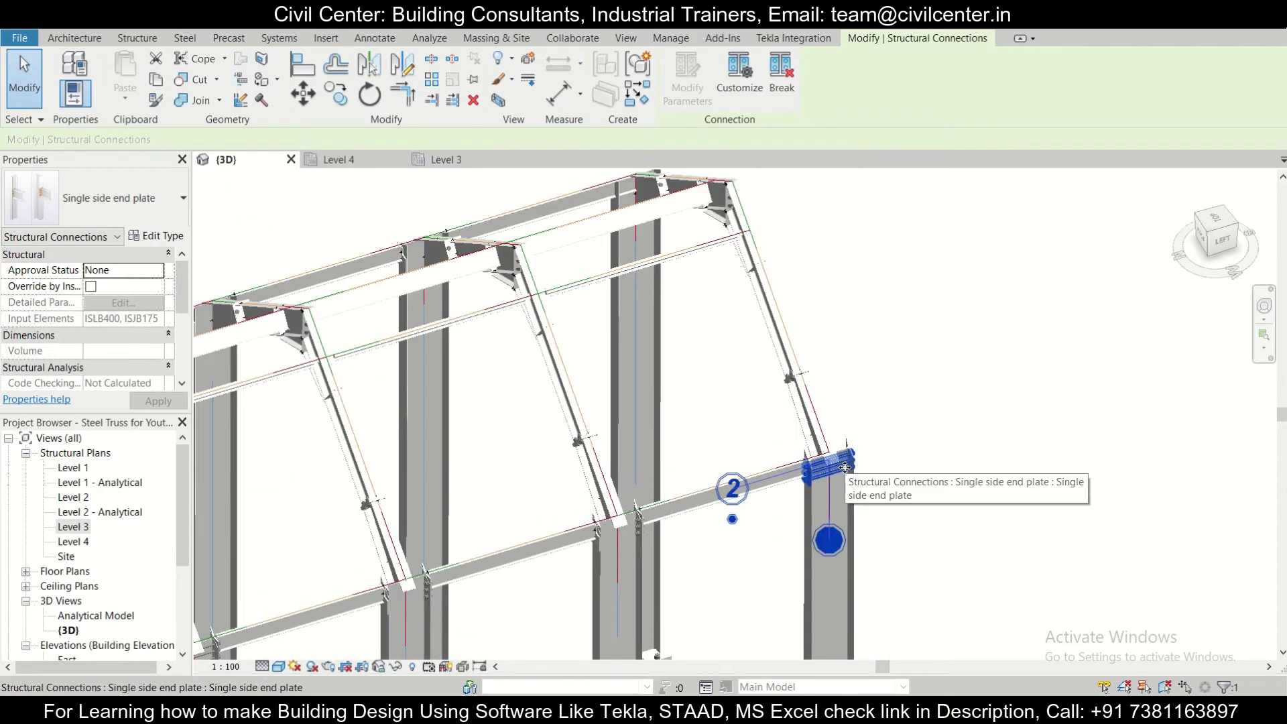
{"action": "left_click", "coordinate": [432, 163]}
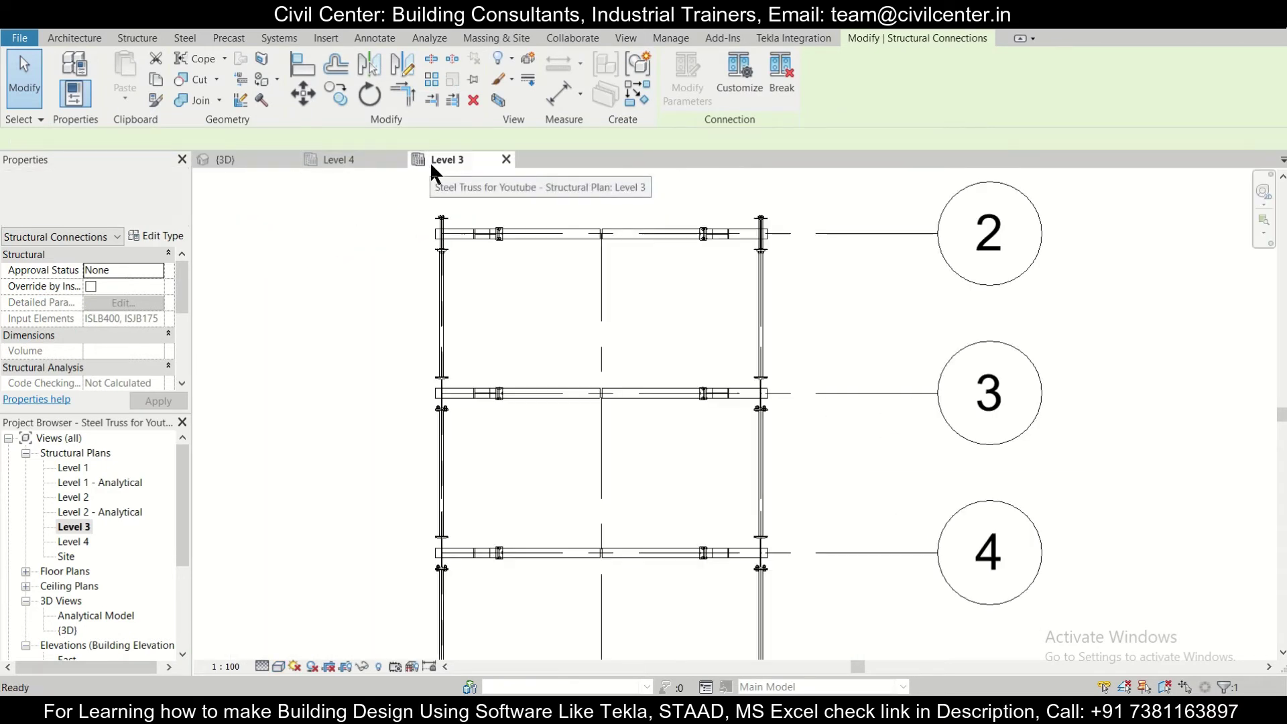
In the Level 3 plan, mirror-copy the grid 5 single side end plate connection across grid 6.
{"action": "scroll", "coordinate": [489, 486], "scroll_direction": "down", "scroll_amount": 3}
{"action": "scroll", "coordinate": [453, 508], "scroll_direction": "up", "scroll_amount": 5}
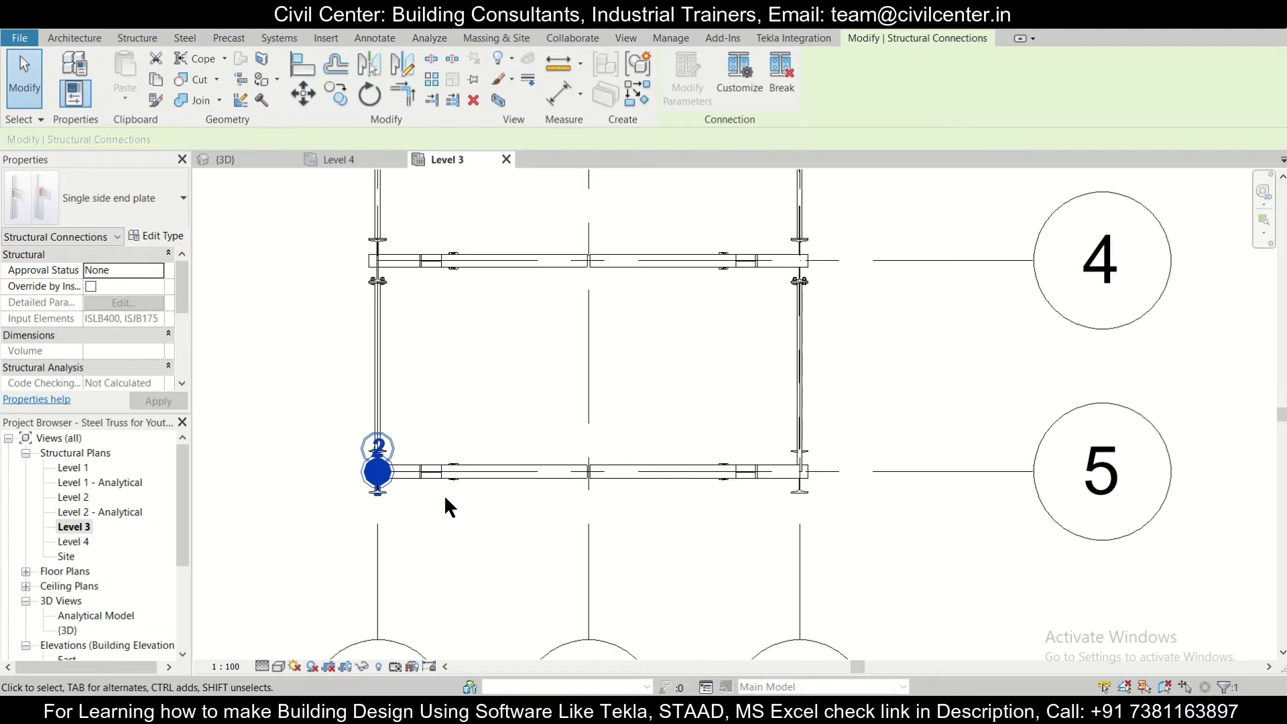
{"action": "middle_click_drag", "start_coordinate": [491, 382], "coordinate": [508, 508]}
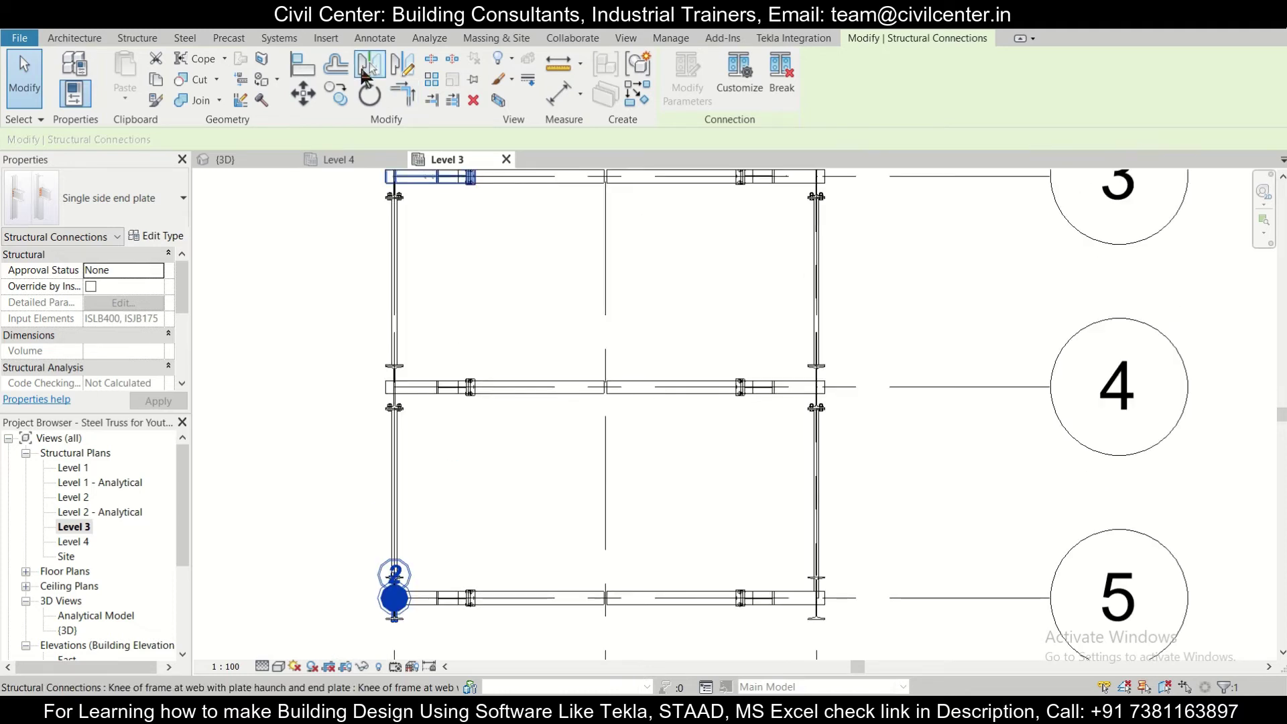
{"action": "left_click", "coordinate": [363, 73]}
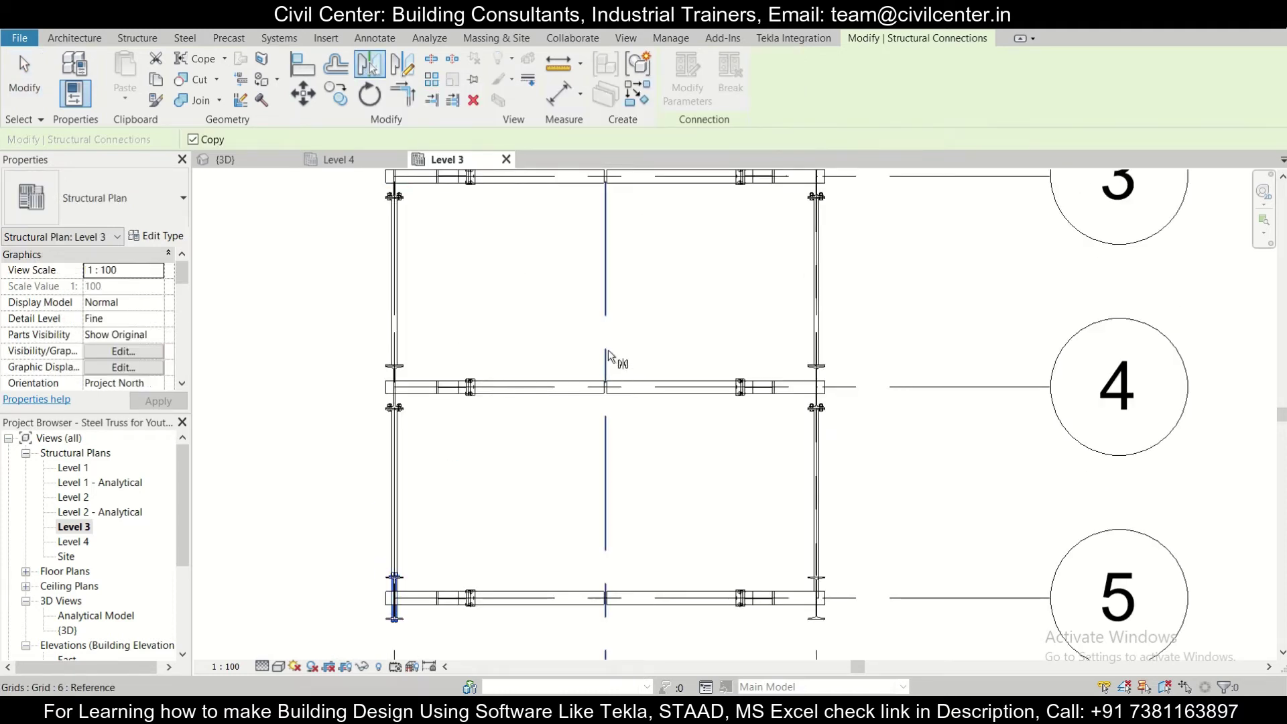
{"action": "left_click", "coordinate": [608, 350]}
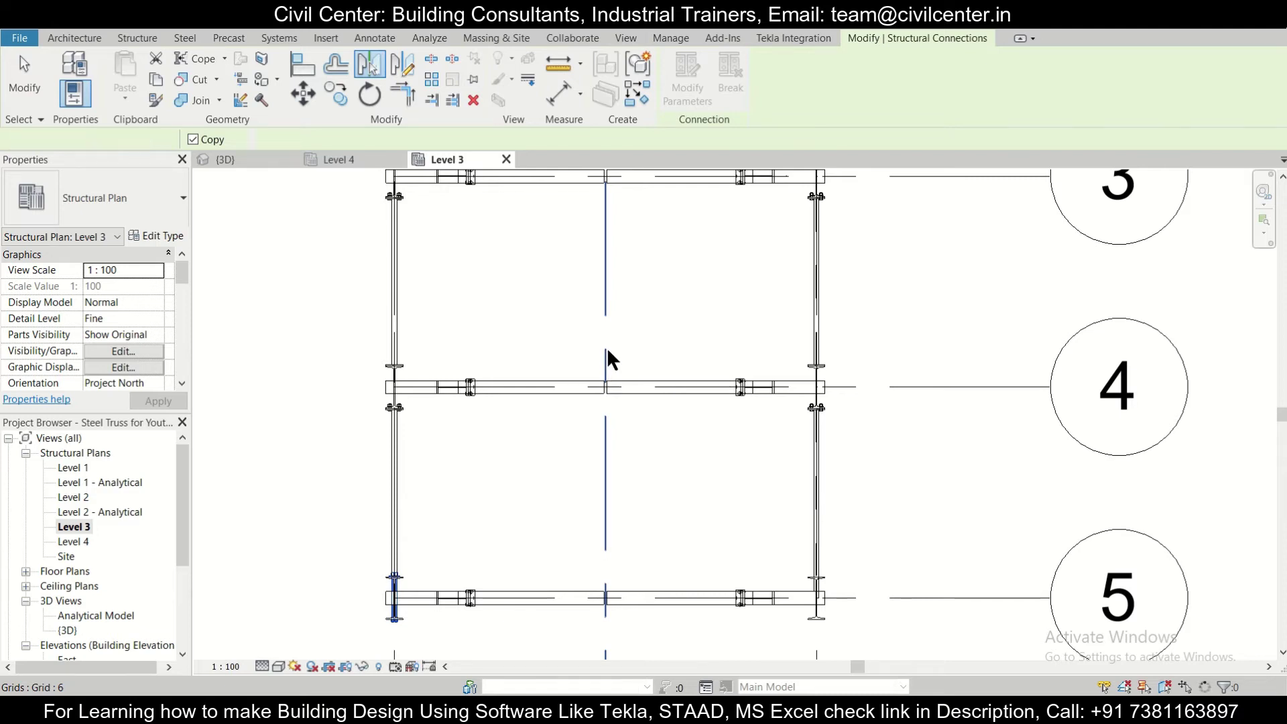
{"action": "left_click", "coordinate": [637, 500]}
{"action": "scroll", "coordinate": [553, 471], "scroll_direction": "down", "scroll_amount": 2}
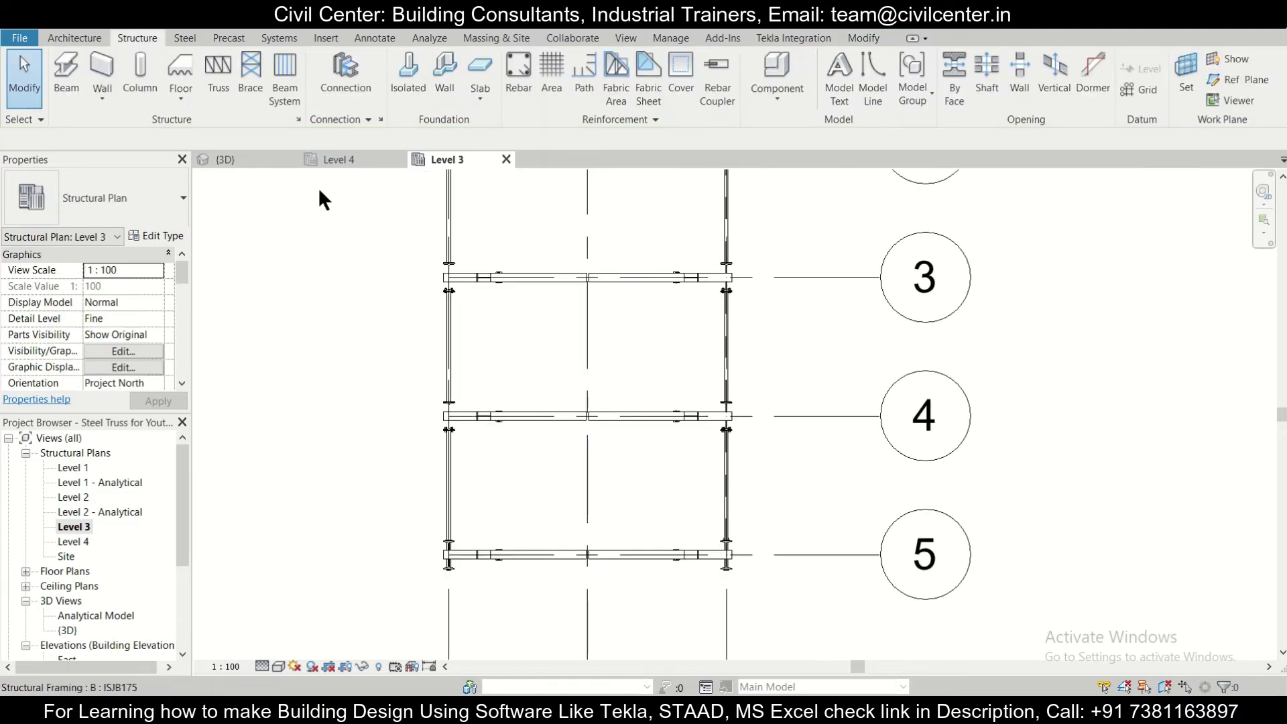
In 3D, select the left ISLB250 rafter and the ISJB175 purlin and add a connection between them.
{"action": "left_click", "coordinate": [235, 159]}
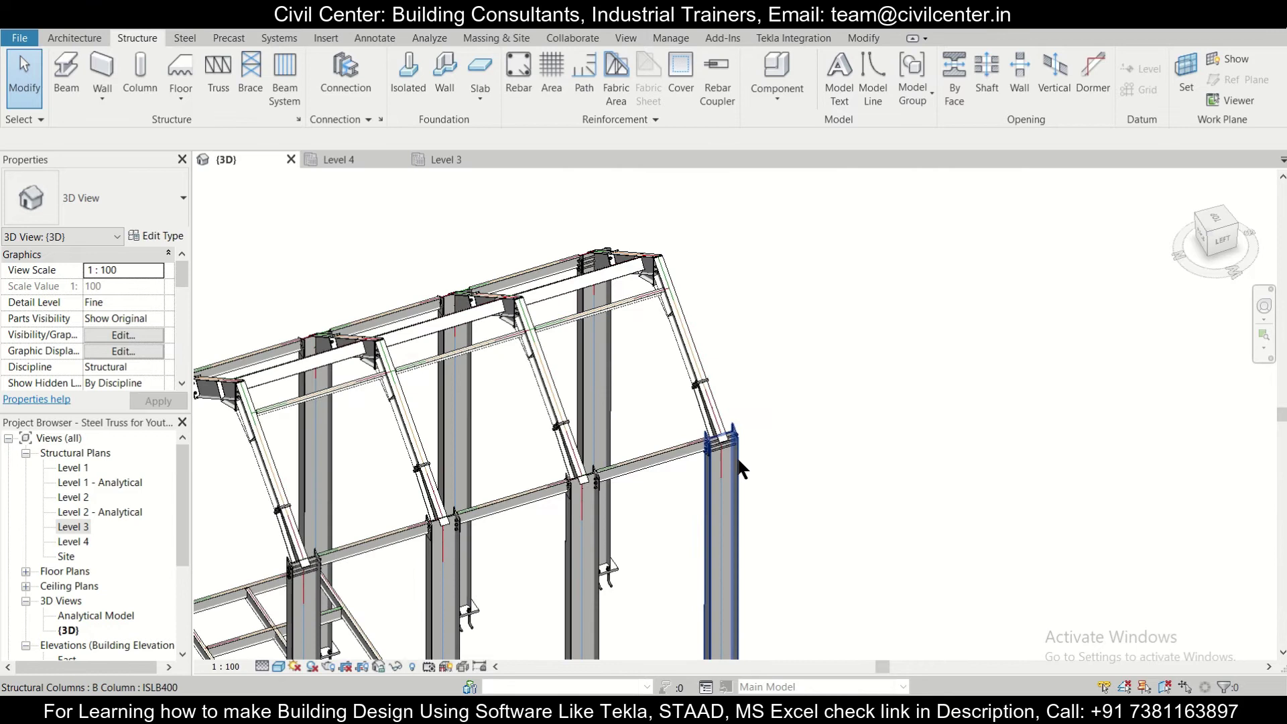
{"action": "scroll", "coordinate": [740, 468], "scroll_direction": "up", "scroll_amount": 3}
{"action": "scroll", "coordinate": [663, 429], "scroll_direction": "down", "scroll_amount": 2}
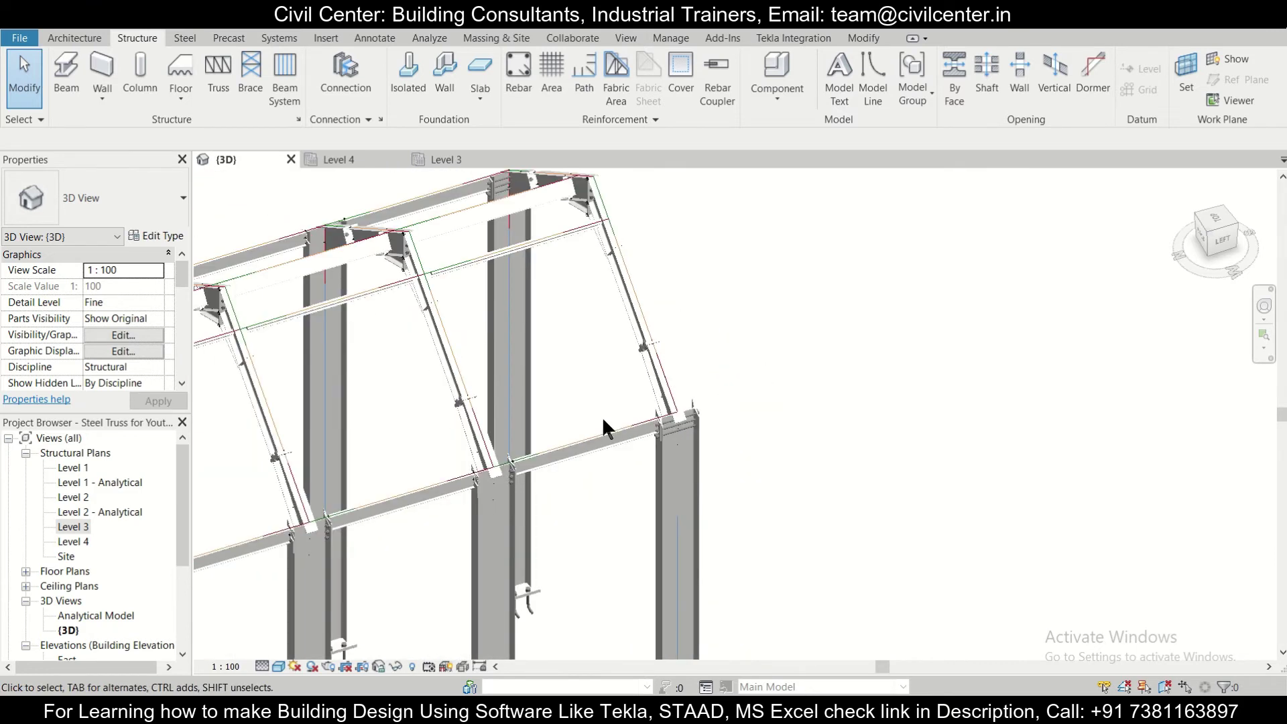
{"action": "scroll", "coordinate": [602, 416], "scroll_direction": "down", "scroll_amount": 3}
{"action": "scroll", "coordinate": [635, 442], "scroll_direction": "down", "scroll_amount": 1}
{"action": "scroll", "coordinate": [405, 362], "scroll_direction": "up", "scroll_amount": 4}
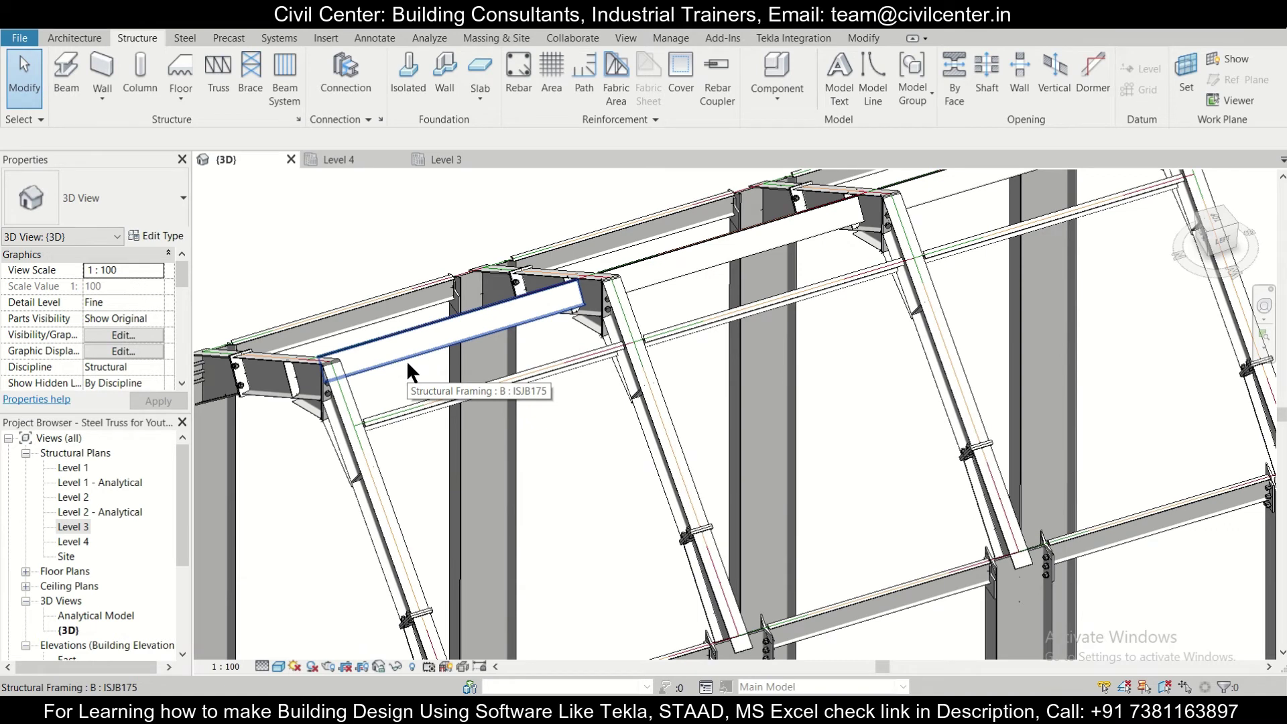
{"action": "left_click", "coordinate": [392, 523]}
{"action": "left_click", "coordinate": [419, 412], "text": "ctrl"}
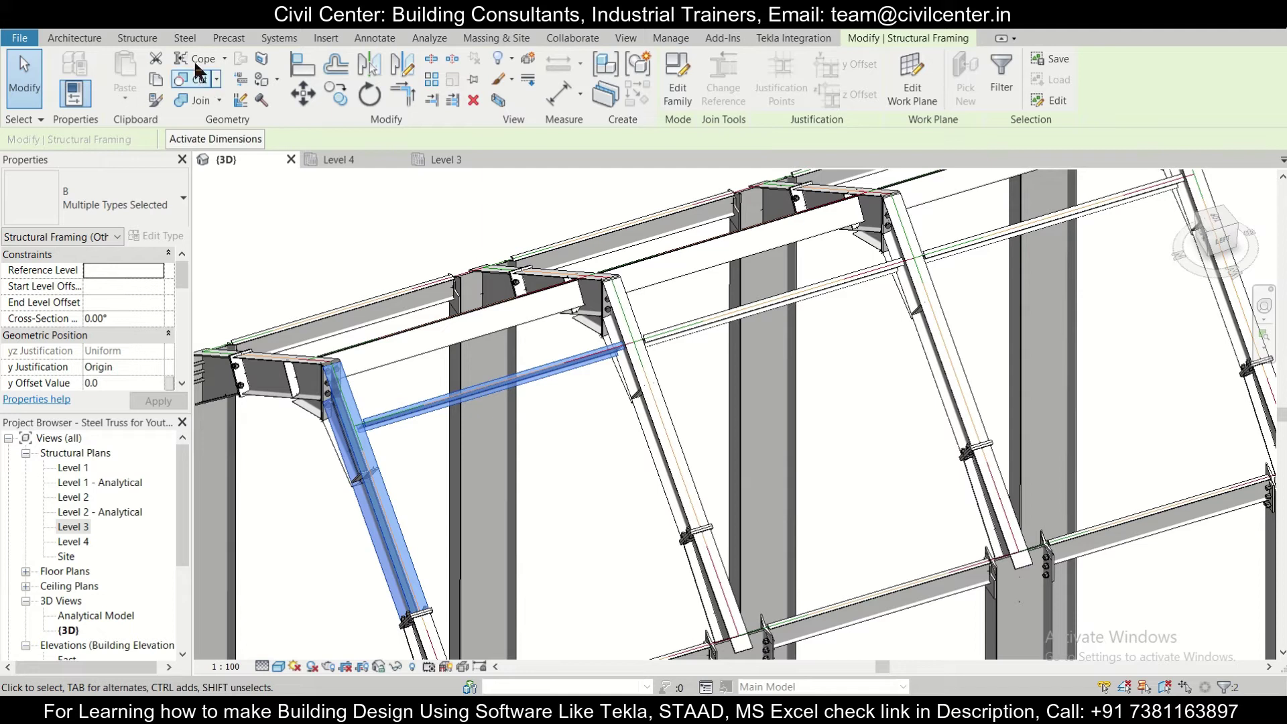
{"action": "left_click", "coordinate": [137, 38]}
{"action": "left_click", "coordinate": [335, 78]}
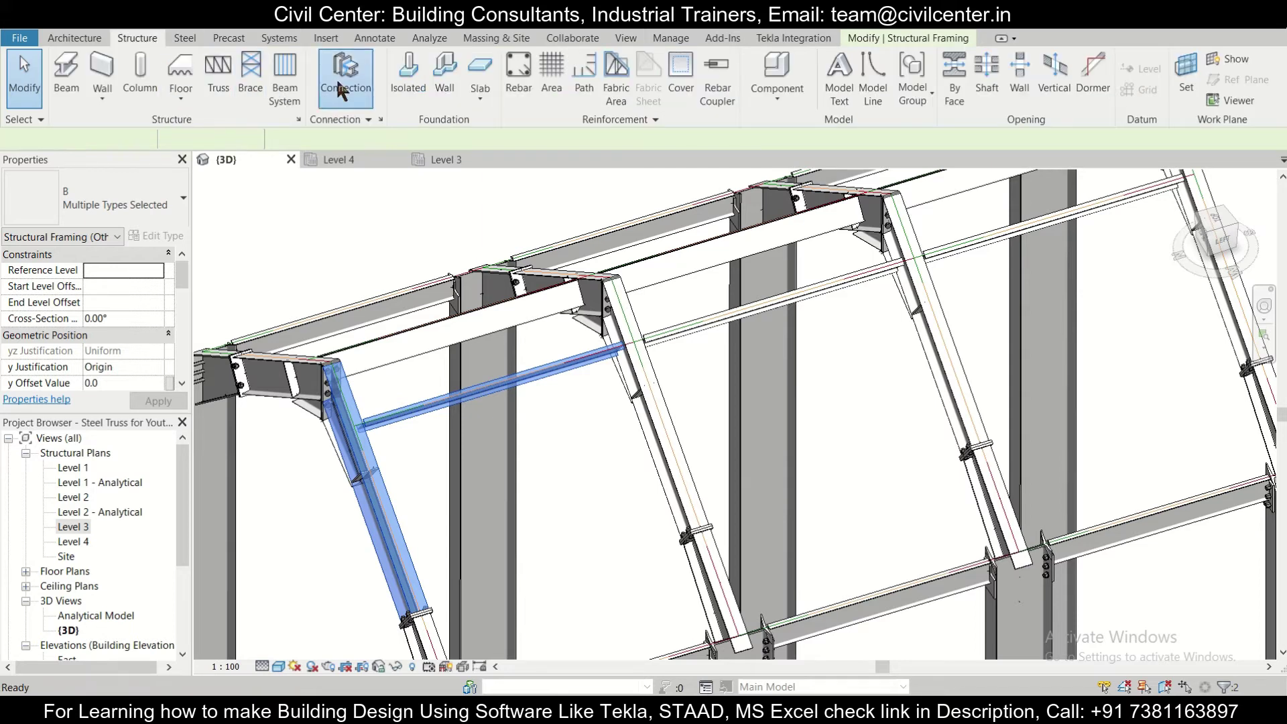
Change the rafter–purlin connection to a Shear plate and open its connection type parameters.
{"action": "left_click", "coordinate": [158, 210]}
{"action": "left_click", "coordinate": [138, 236]}
{"action": "type", "text": "shea"}
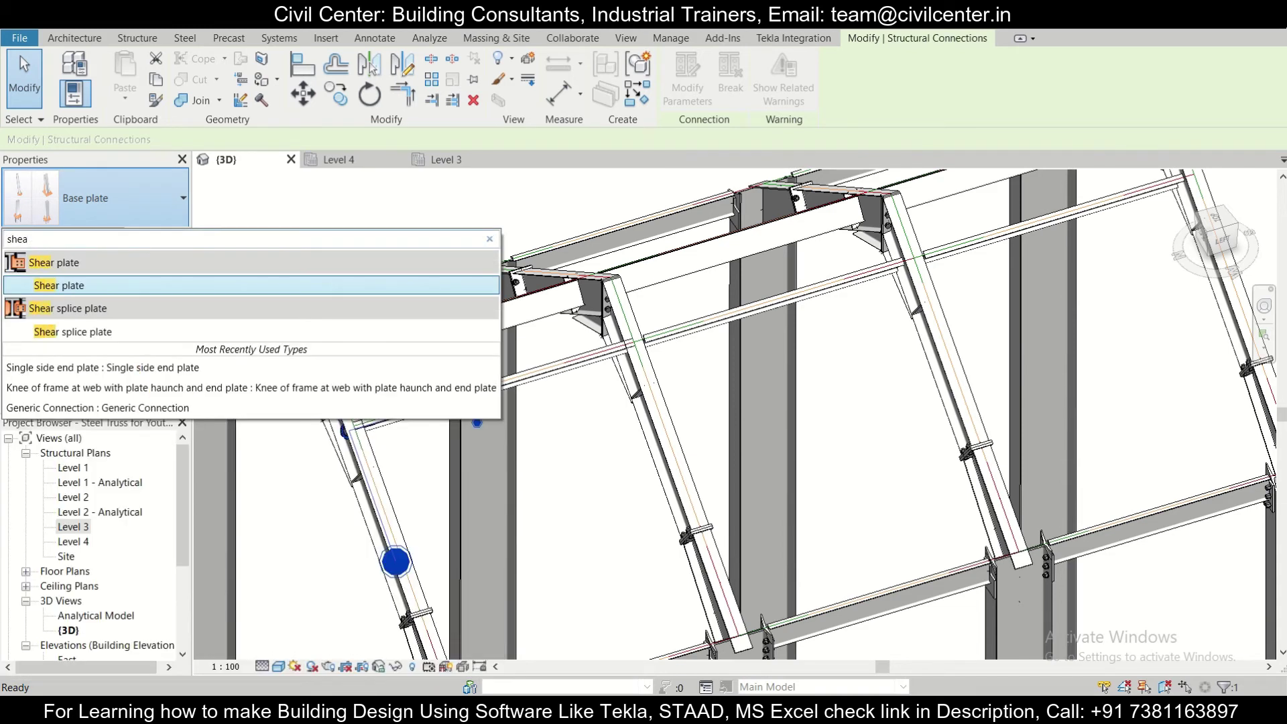
{"action": "left_click", "coordinate": [67, 284]}
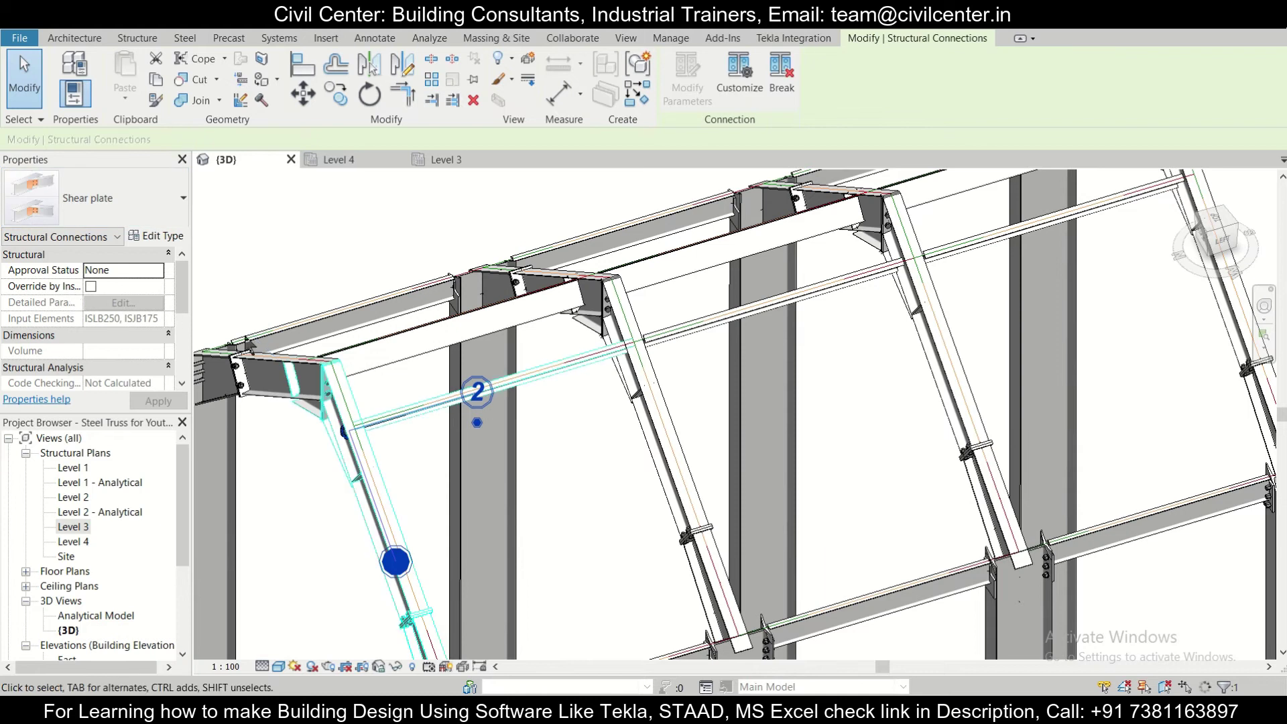
{"action": "scroll", "coordinate": [379, 428], "scroll_direction": "up", "scroll_amount": 2}
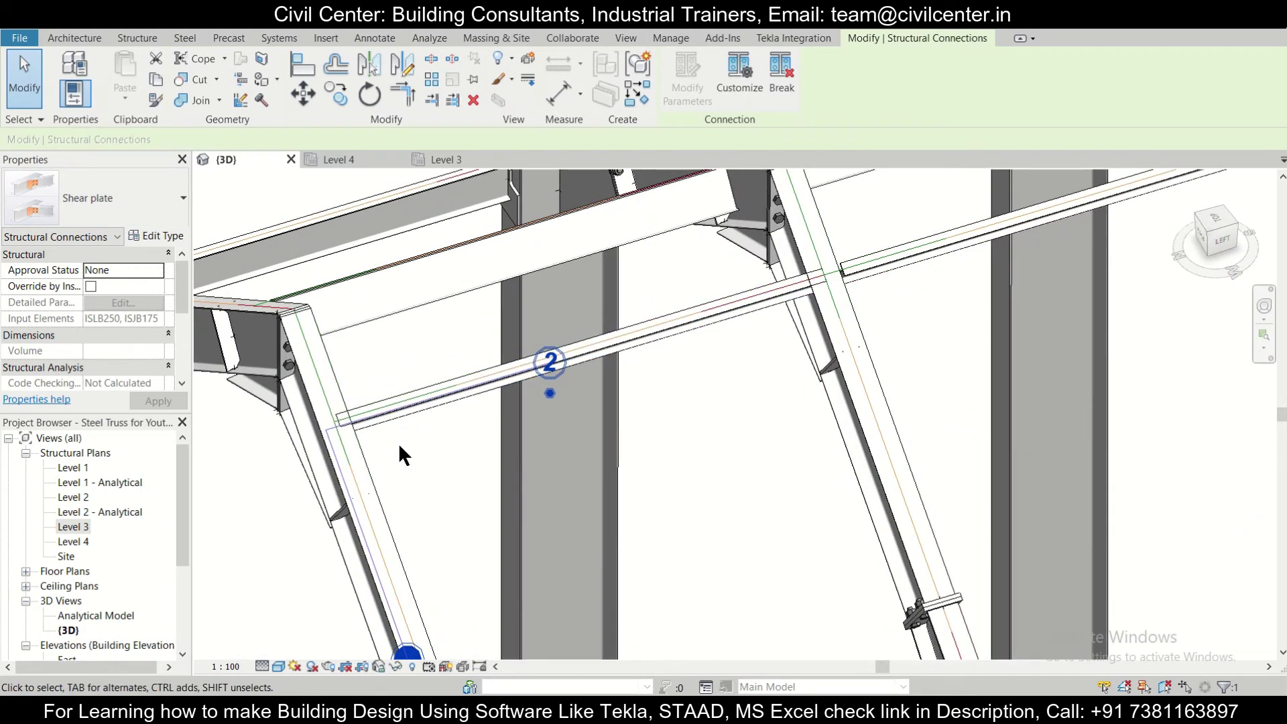
{"action": "scroll", "coordinate": [399, 442], "scroll_direction": "down", "scroll_amount": 1}
{"action": "middle_click_drag", "start_coordinate": [405, 473], "coordinate": [268, 436], "text": "shift"}
{"action": "scroll", "coordinate": [316, 436], "scroll_direction": "up", "scroll_amount": 3}
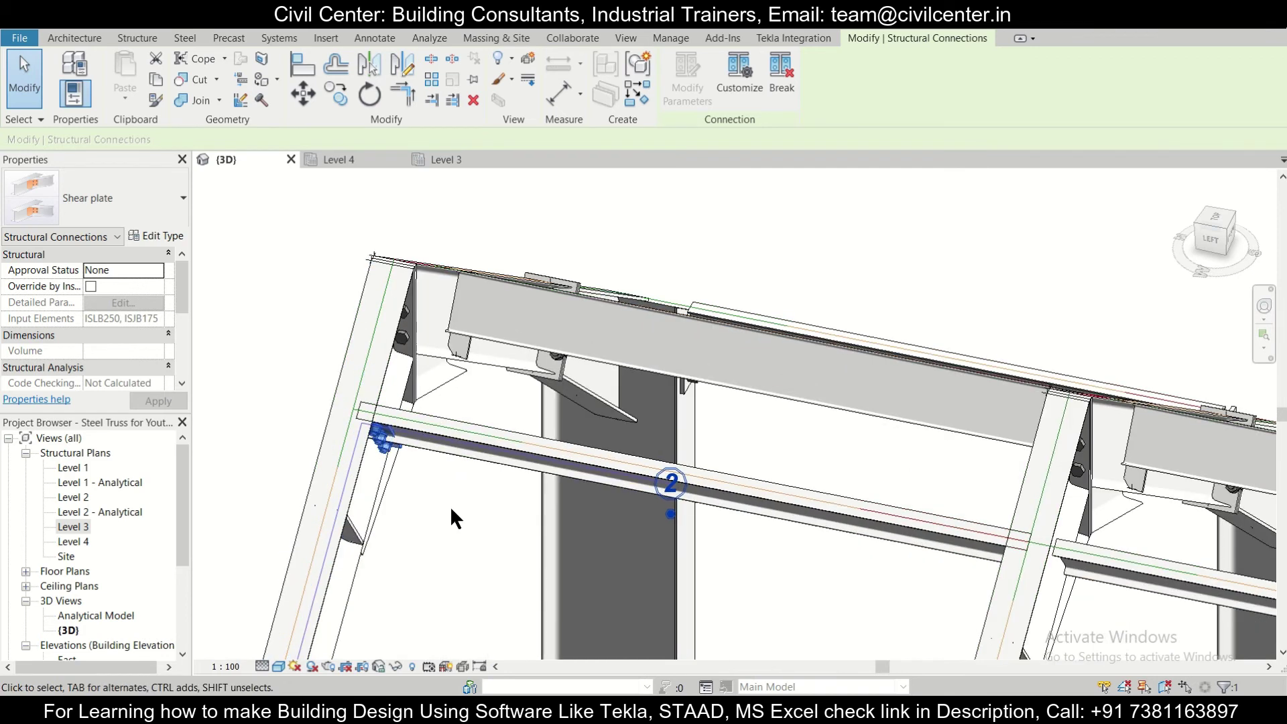
{"action": "left_click", "coordinate": [159, 237]}
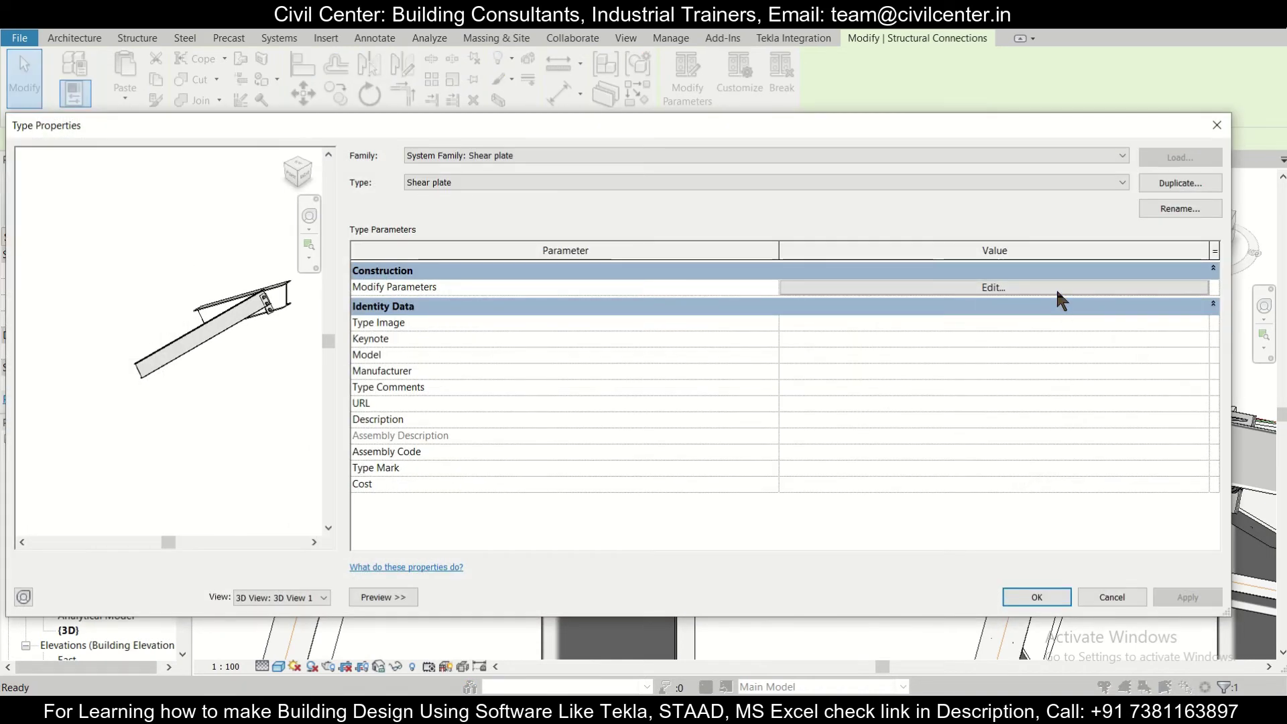
{"action": "left_click", "coordinate": [1056, 288]}
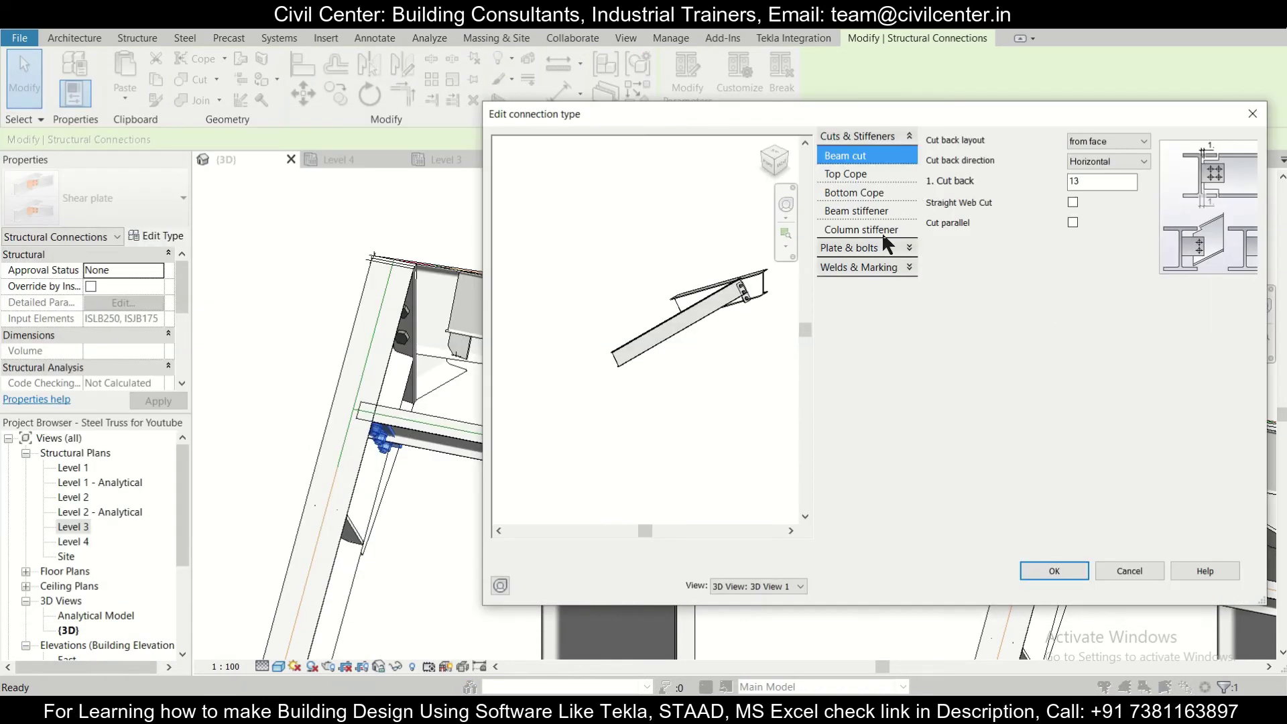
Review the Shear plate's Plate & bolts and Plate shape settings, then apply the type properties.
{"action": "left_click", "coordinate": [884, 245]}
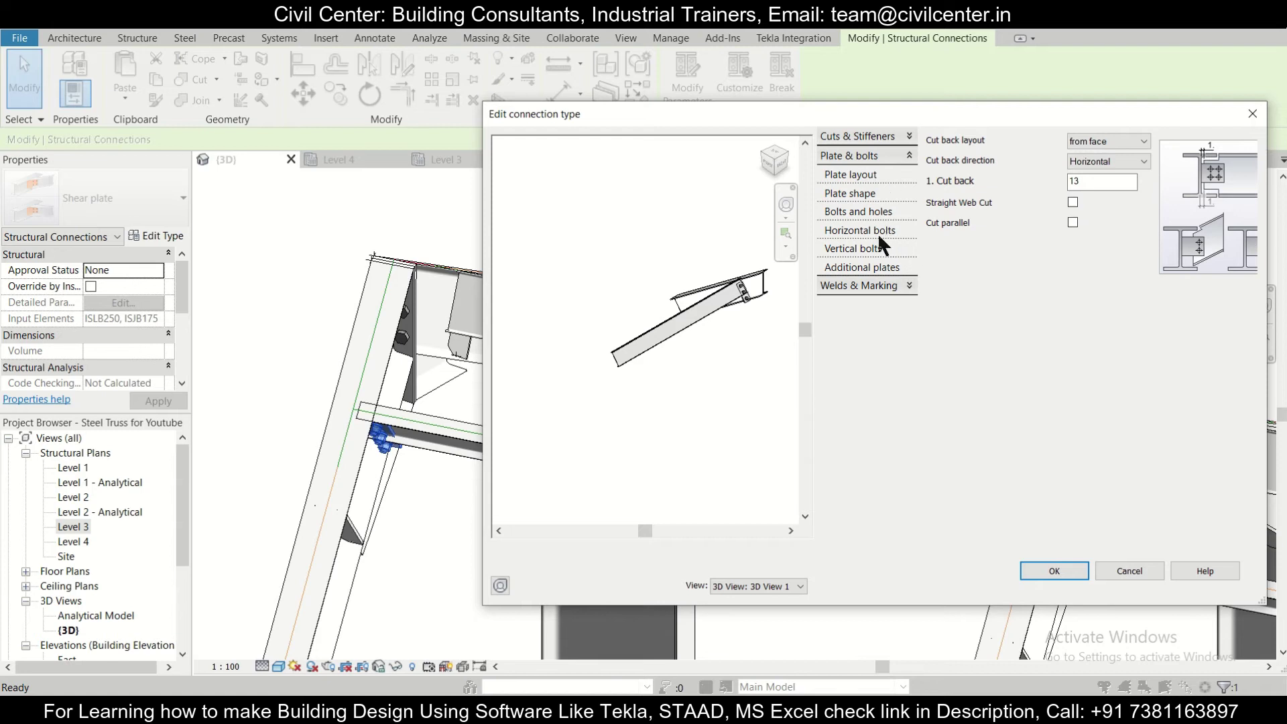
{"action": "left_click", "coordinate": [899, 193]}
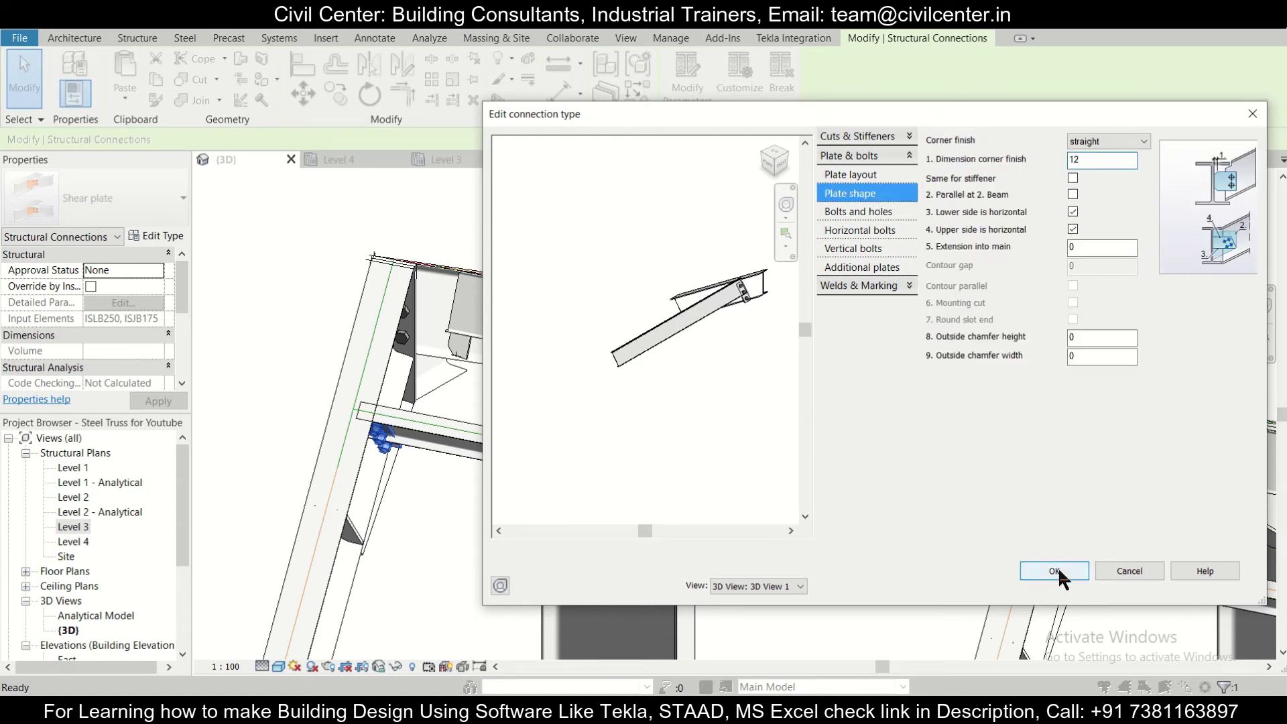
{"action": "left_click", "coordinate": [1070, 572]}
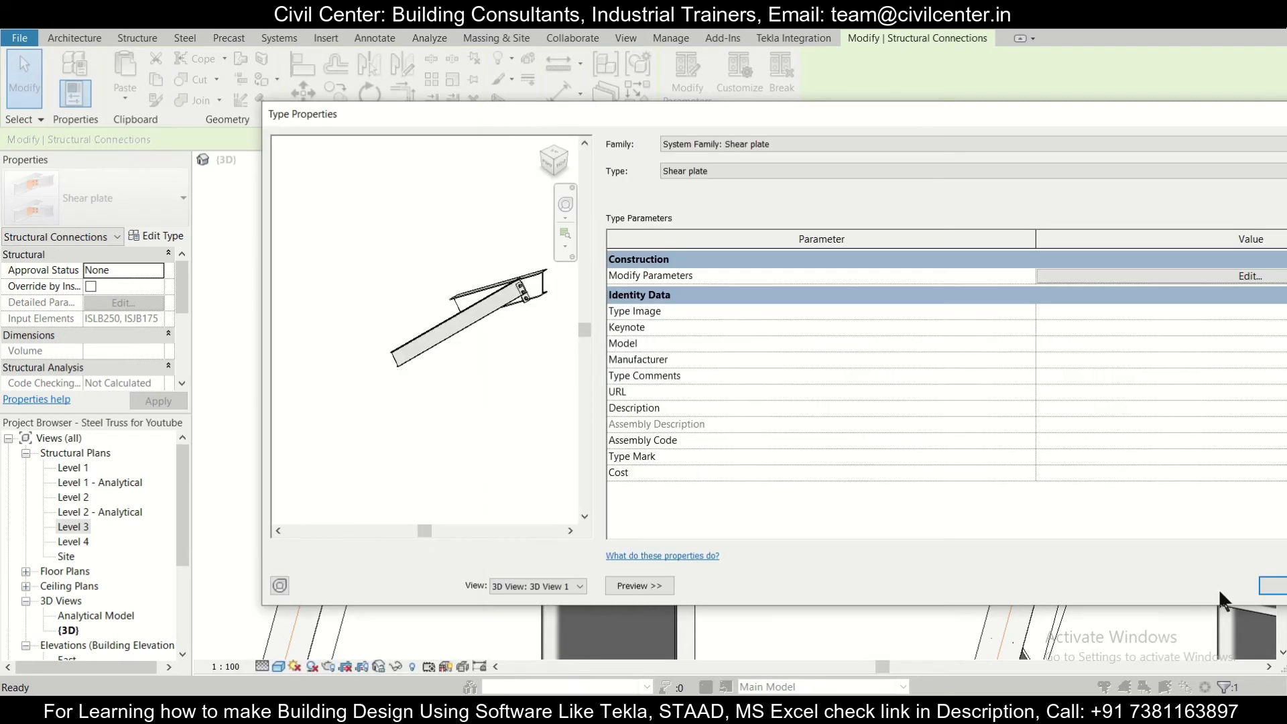
{"action": "left_click_drag", "start_coordinate": [1115, 118], "coordinate": [849, 108]}
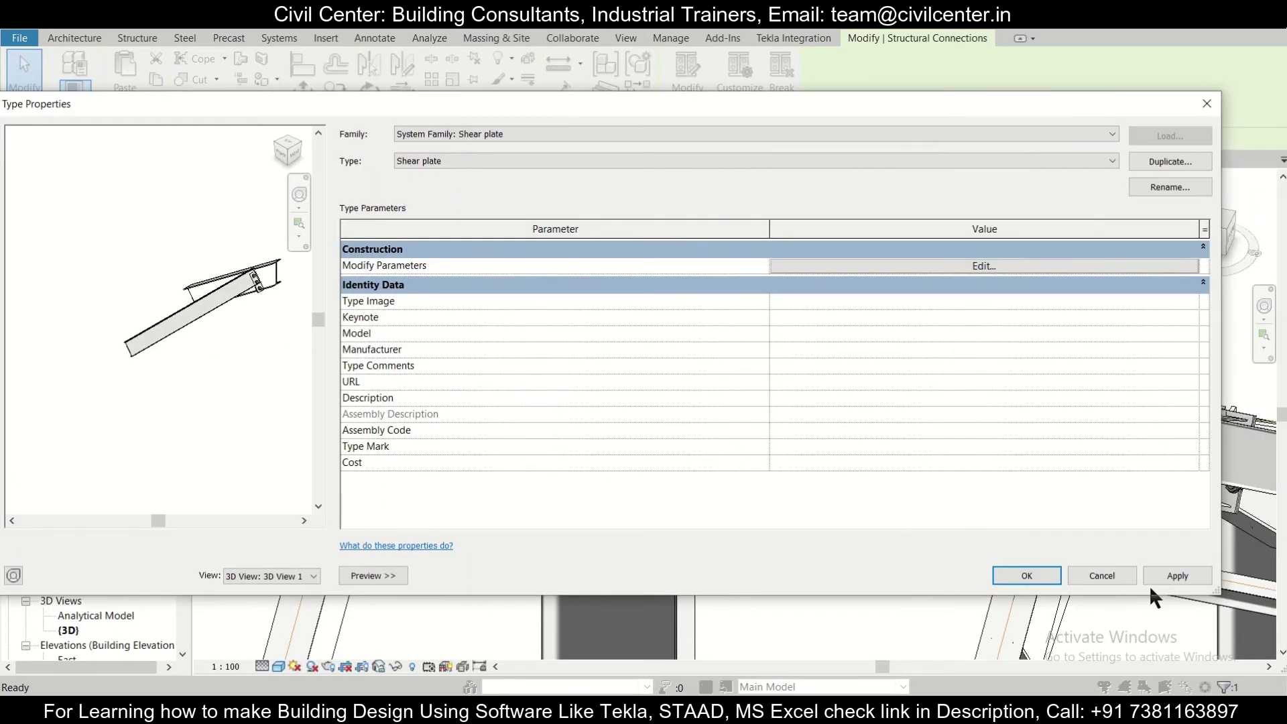
{"action": "left_click", "coordinate": [1171, 578]}
{"action": "left_click", "coordinate": [1030, 574]}
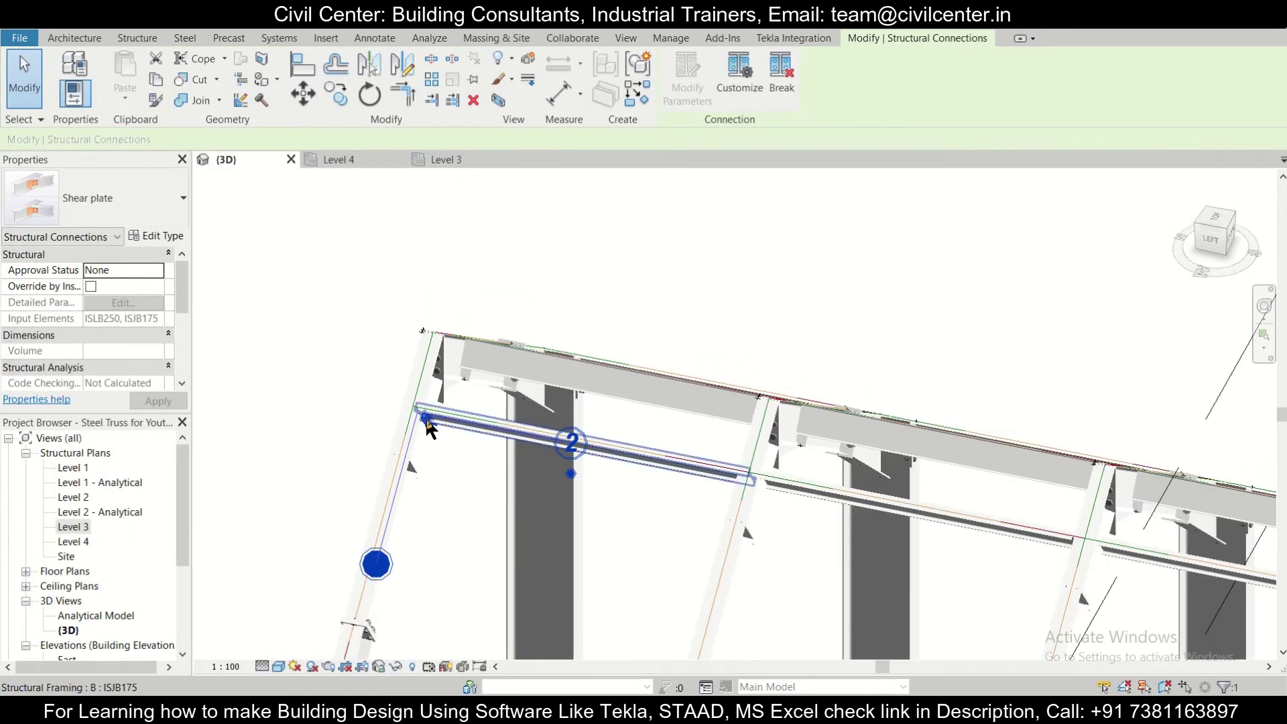
In the Level 4 plan, mirror the shear plate connection across grid 6.
{"action": "scroll", "coordinate": [413, 417], "scroll_direction": "up", "scroll_amount": 3}
{"action": "key", "text": "ctrl+Tab"}
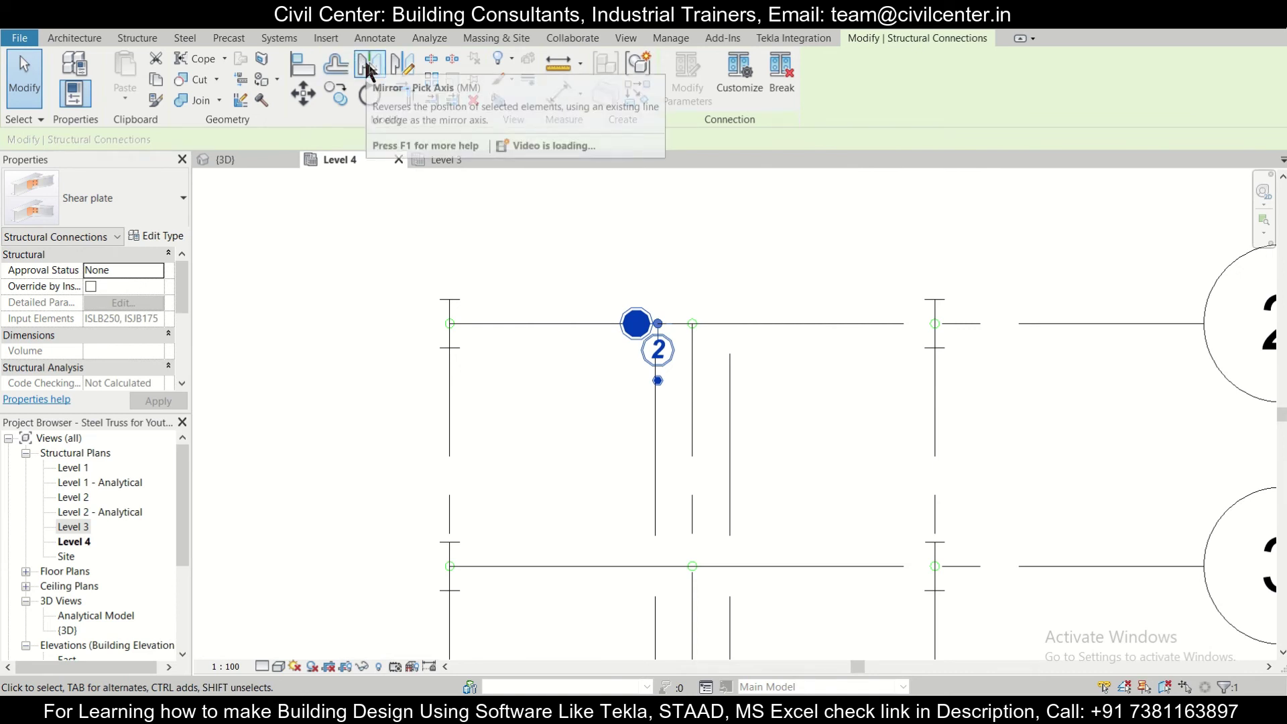
{"action": "left_click", "coordinate": [367, 65]}
{"action": "left_click", "coordinate": [693, 379]}
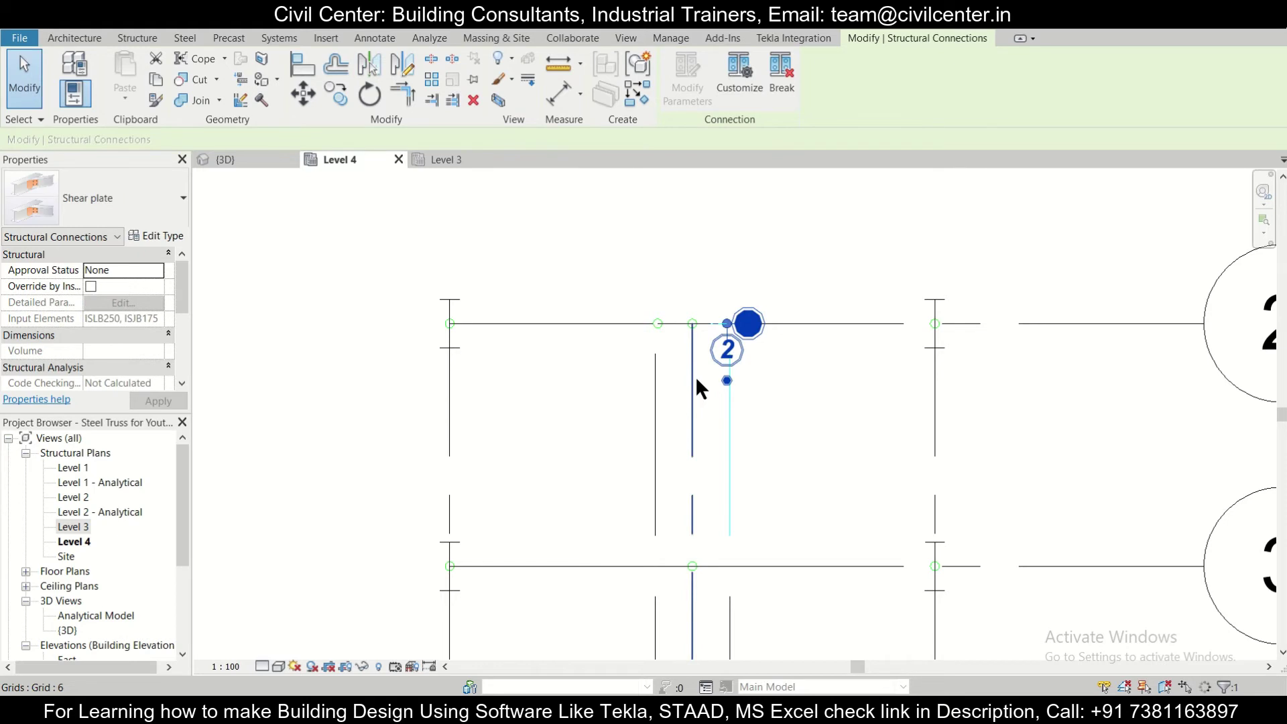
Inspect the mirrored shear plates in 3D and select the shear plate pair.
{"action": "left_click", "coordinate": [227, 159]}
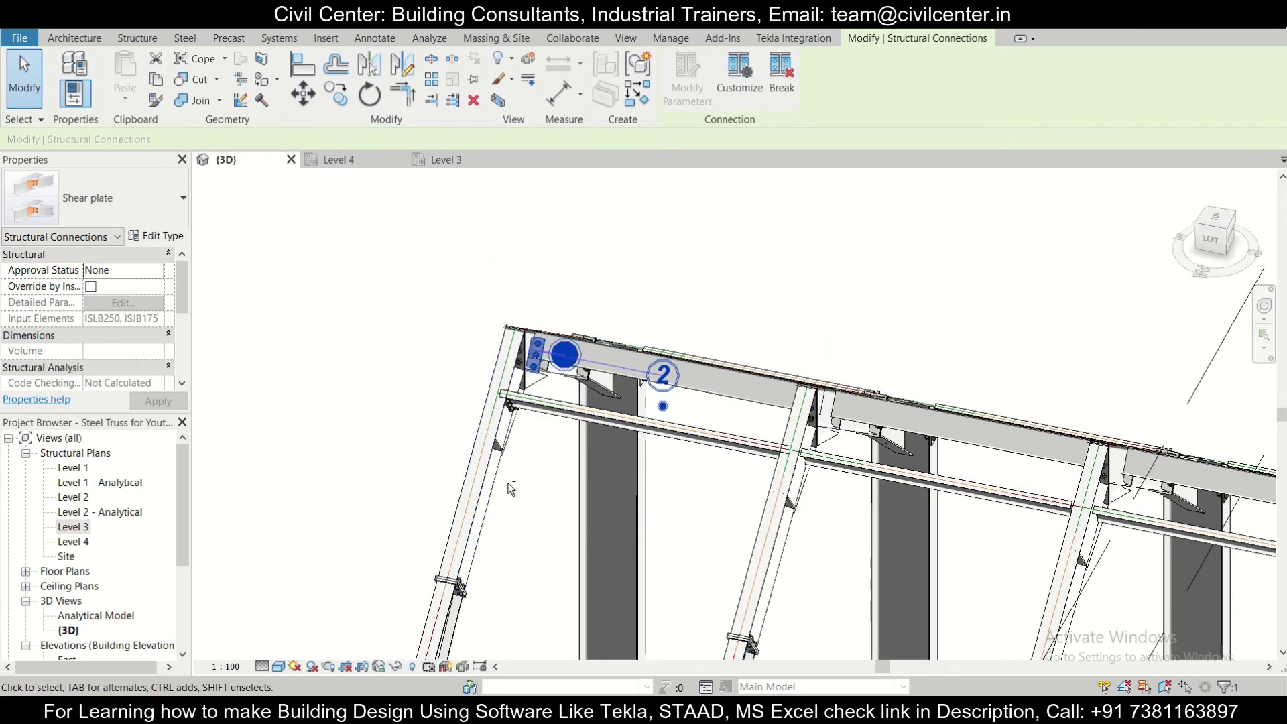
{"action": "middle_click_drag", "start_coordinate": [401, 463], "coordinate": [526, 365], "text": "shift"}
{"action": "scroll", "coordinate": [526, 365], "scroll_direction": "up", "scroll_amount": 4}
{"action": "key", "text": "Escape"}
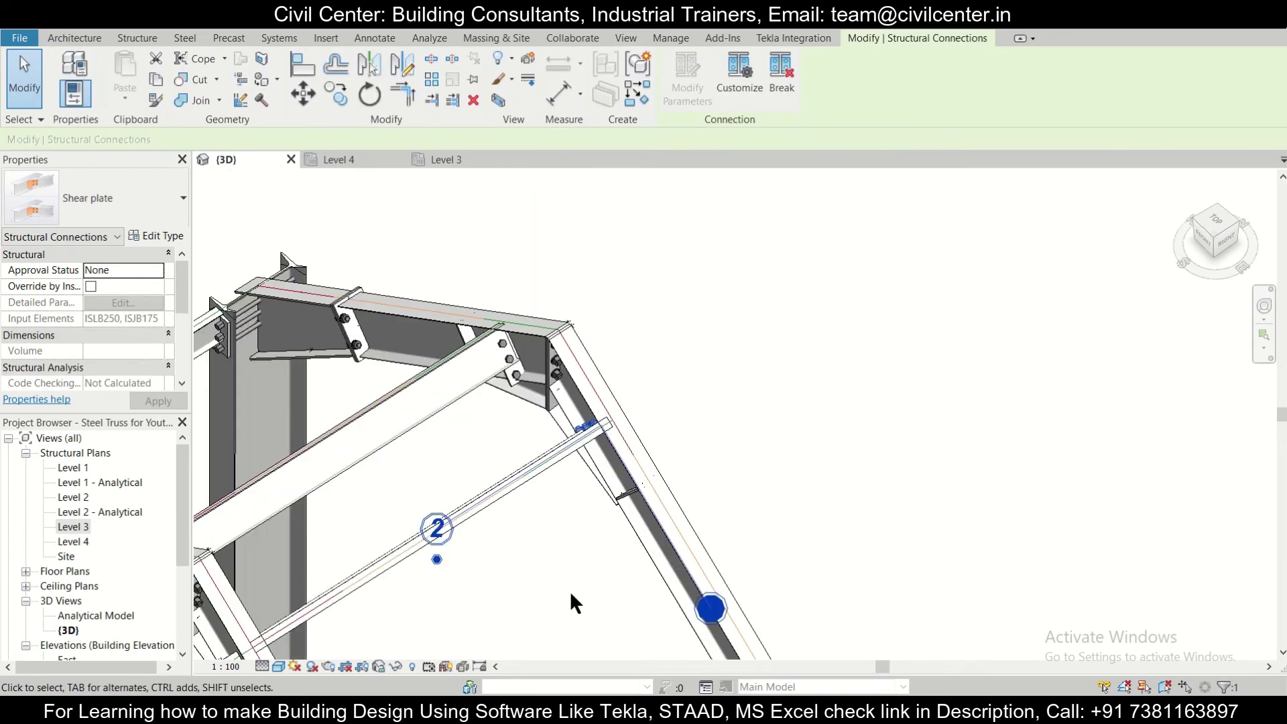
{"action": "scroll", "coordinate": [570, 590], "scroll_direction": "up", "scroll_amount": 2}
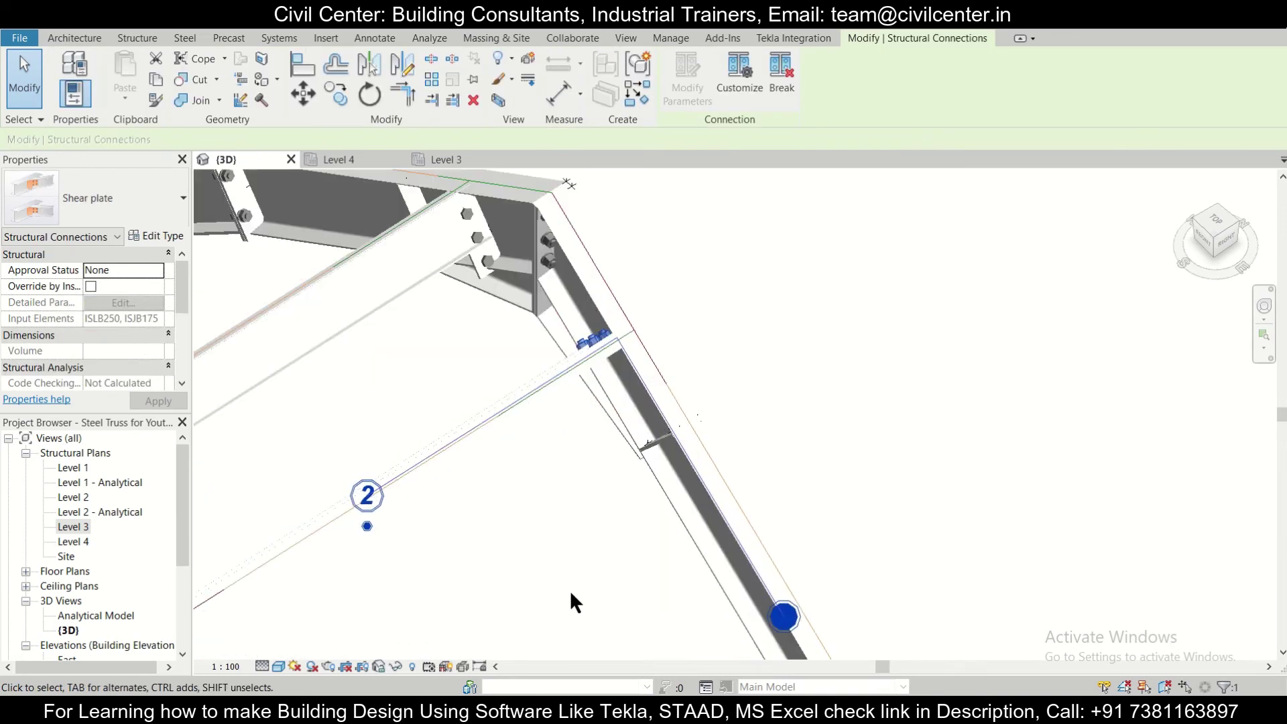
{"action": "scroll", "coordinate": [793, 493], "scroll_direction": "up", "scroll_amount": 3}
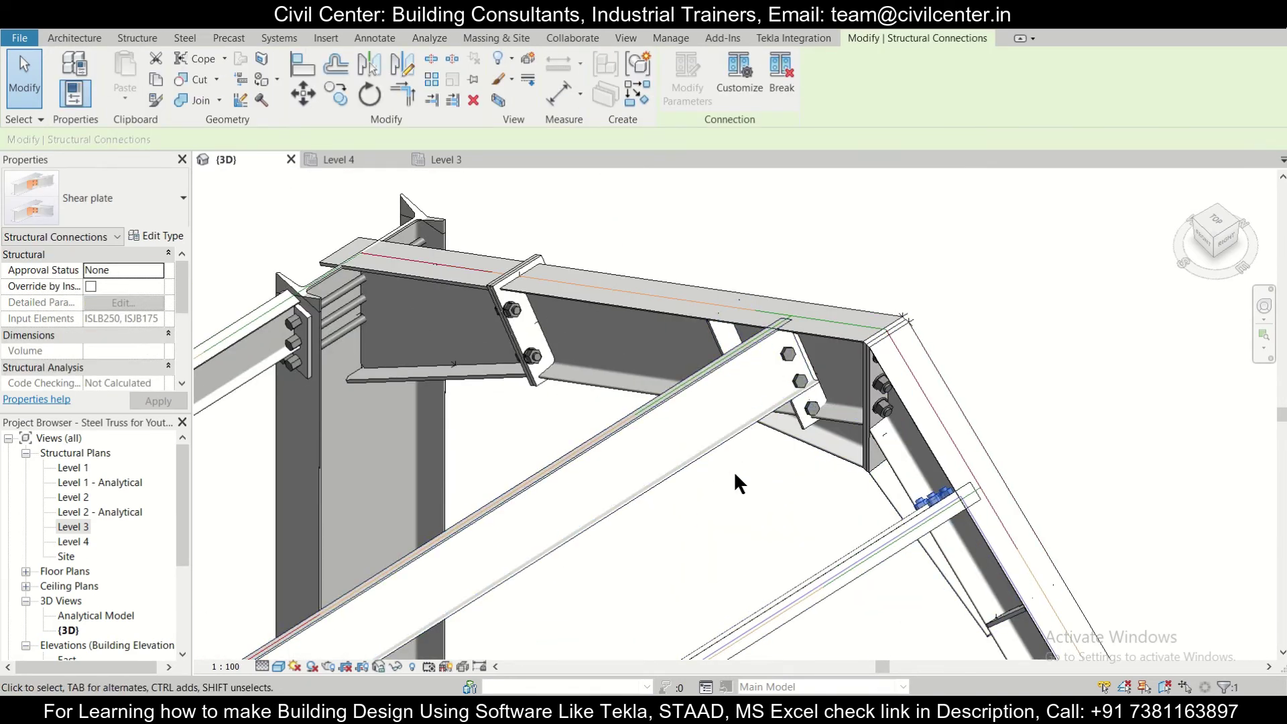
{"action": "left_click", "coordinate": [812, 416], "text": "ctrl"}
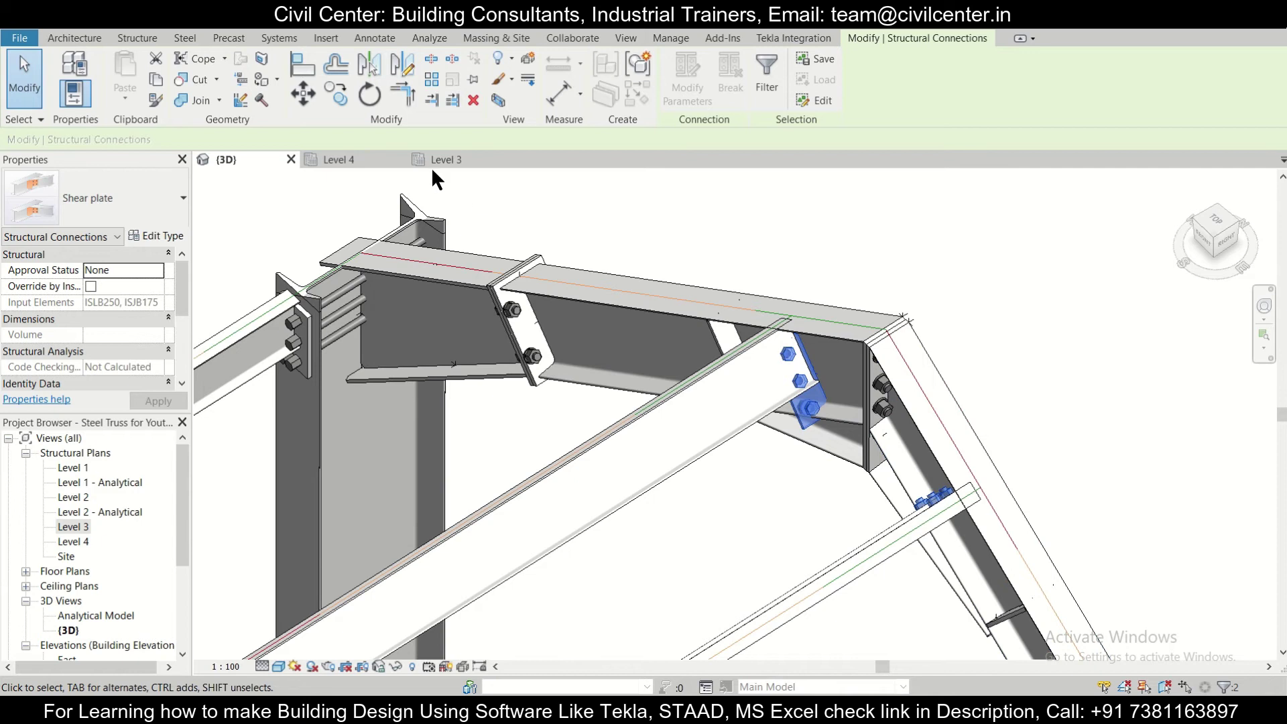
In the Level 4 plan, copy the shear plate pair from grid 2 to grid 5.
{"action": "left_click", "coordinate": [355, 159]}
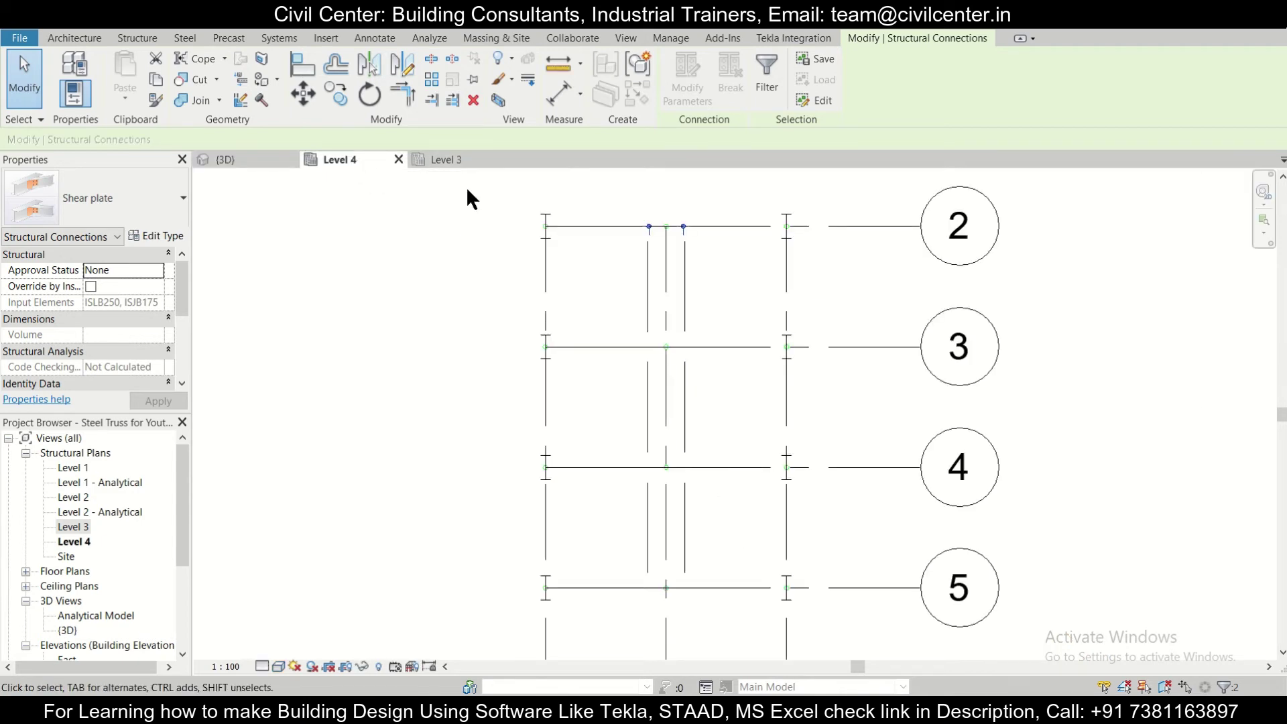
{"action": "left_click", "coordinate": [339, 95]}
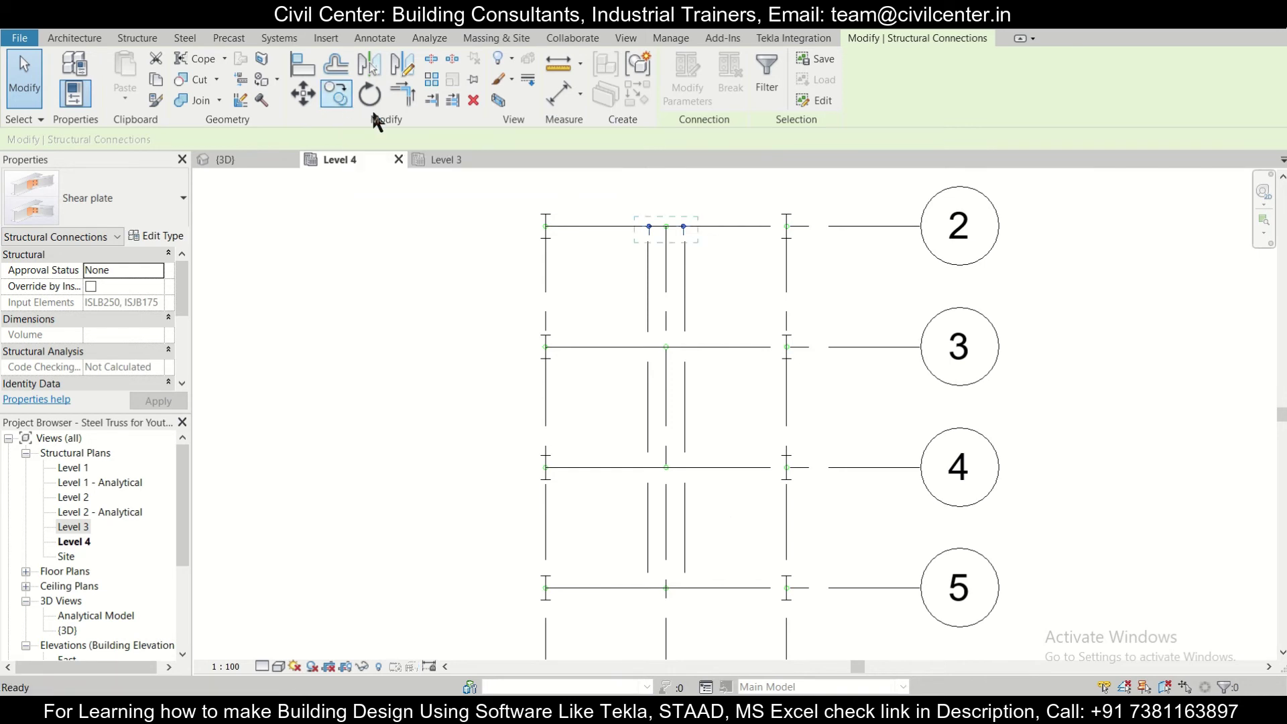
{"action": "left_click", "coordinate": [787, 226]}
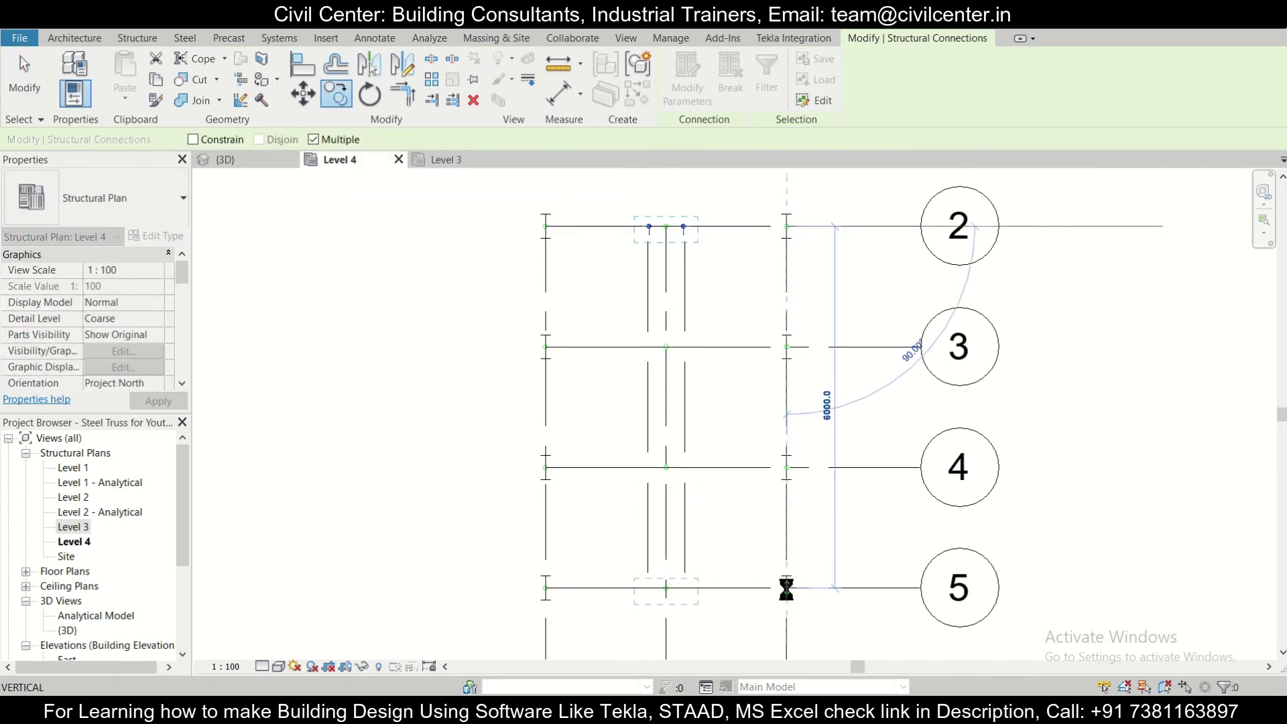
{"action": "left_click", "coordinate": [787, 588]}
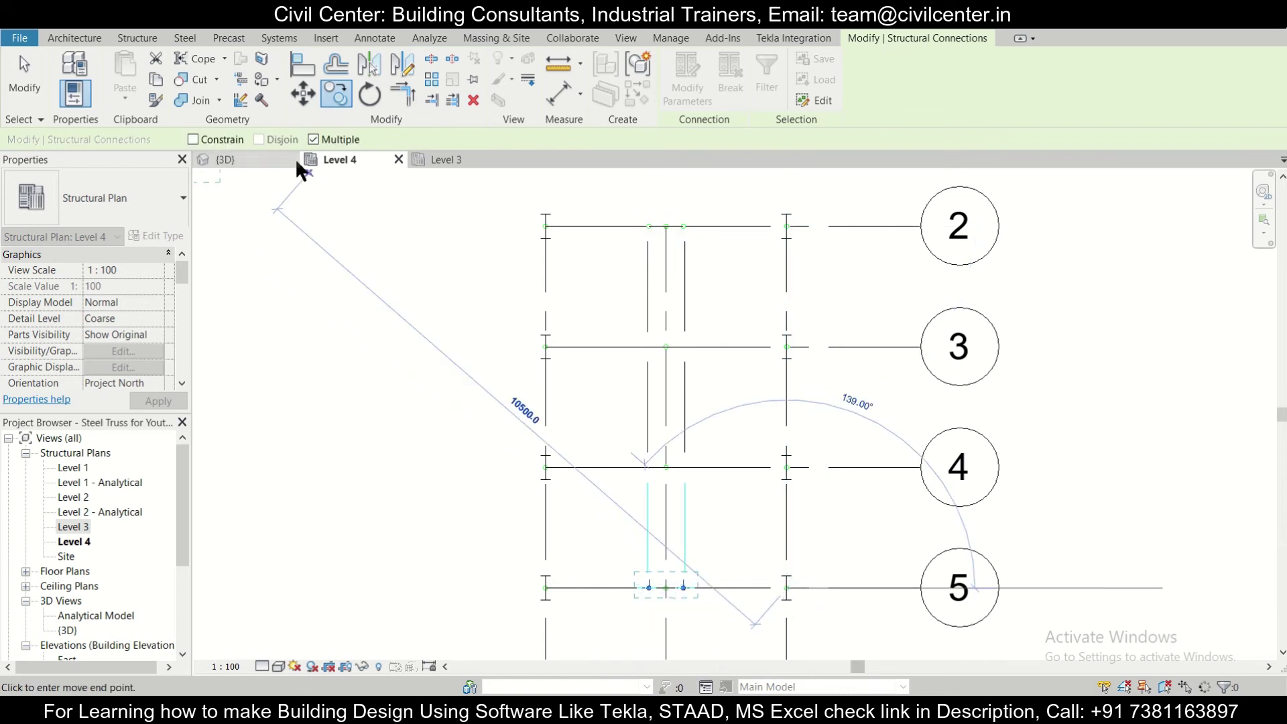
Back in 3D, dismiss the background calculation warning and orbit toward a side view.
{"action": "left_click", "coordinate": [252, 160]}
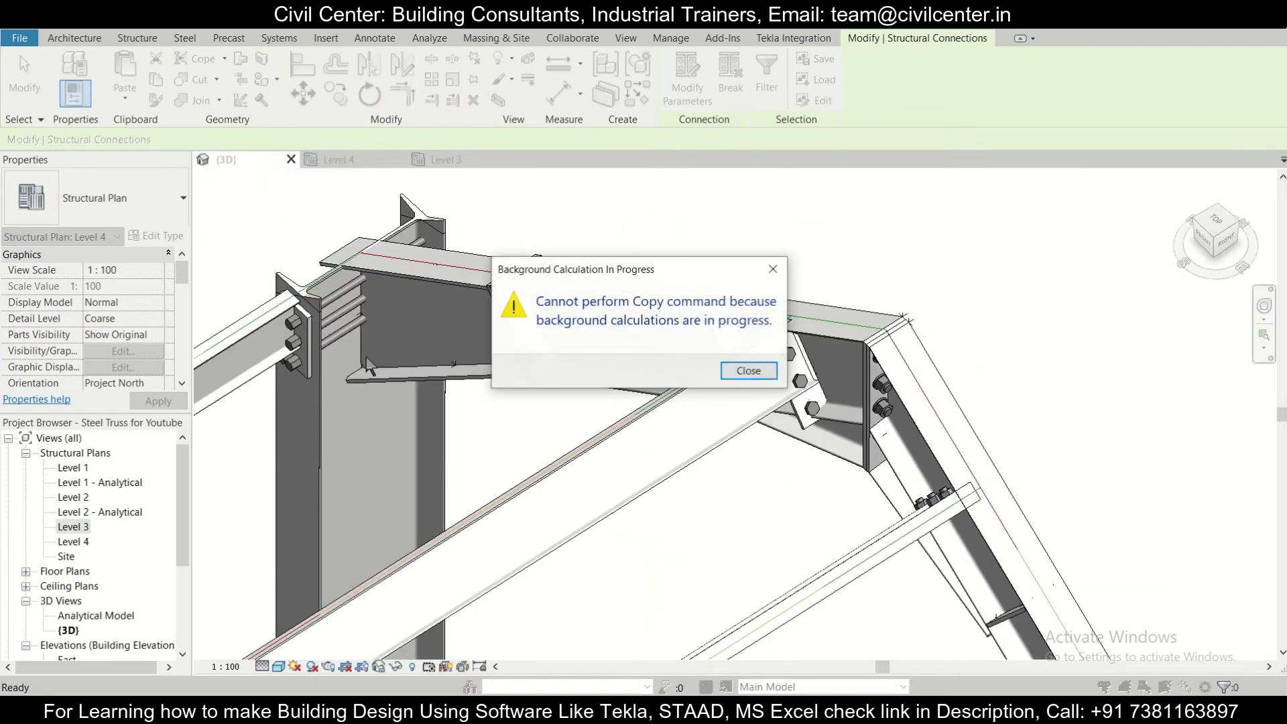
{"action": "left_click", "coordinate": [745, 372]}
{"action": "scroll", "coordinate": [550, 473], "scroll_direction": "down", "scroll_amount": 5}
{"action": "middle_click_drag", "start_coordinate": [511, 536], "coordinate": [569, 569], "text": "shift"}
{"action": "scroll", "coordinate": [569, 560], "scroll_direction": "up", "scroll_amount": 8}
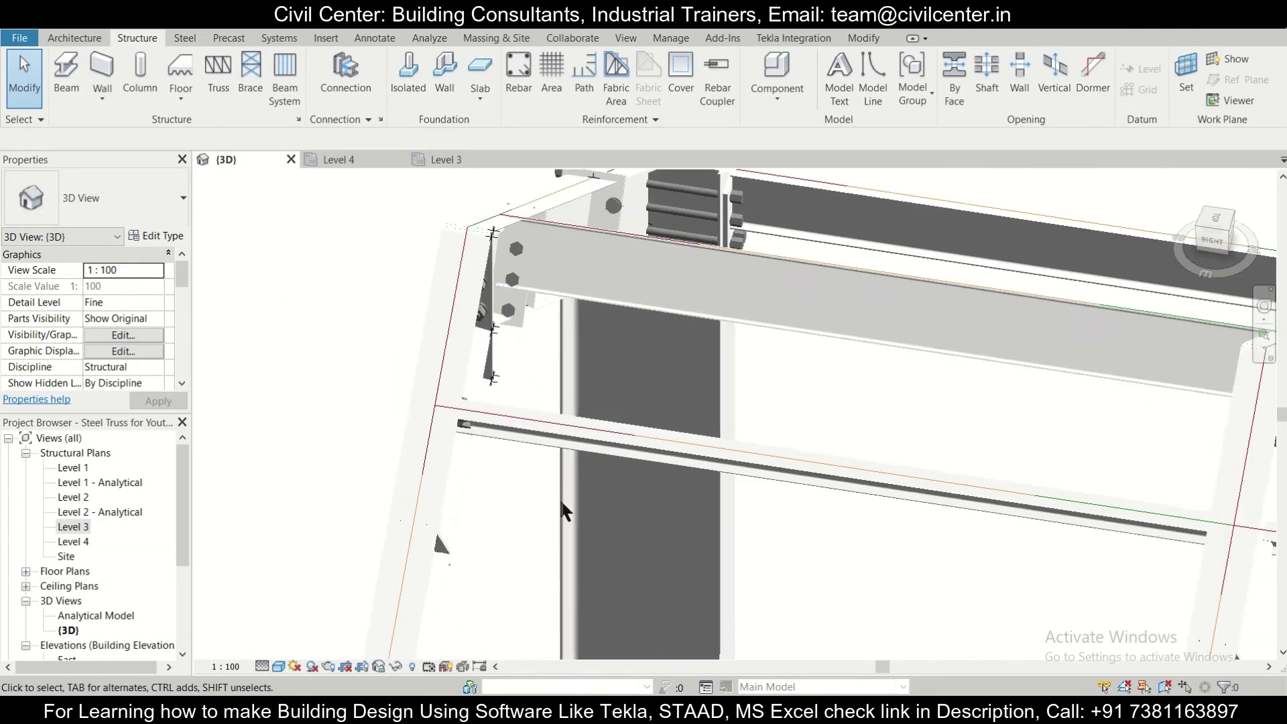
Orbit to the other side and select both roof purlins plus the rafter between them.
{"action": "scroll", "coordinate": [635, 393], "scroll_direction": "down", "scroll_amount": 5}
{"action": "scroll", "coordinate": [679, 411], "scroll_direction": "up", "scroll_amount": 6}
{"action": "scroll", "coordinate": [643, 524], "scroll_direction": "down", "scroll_amount": 5}
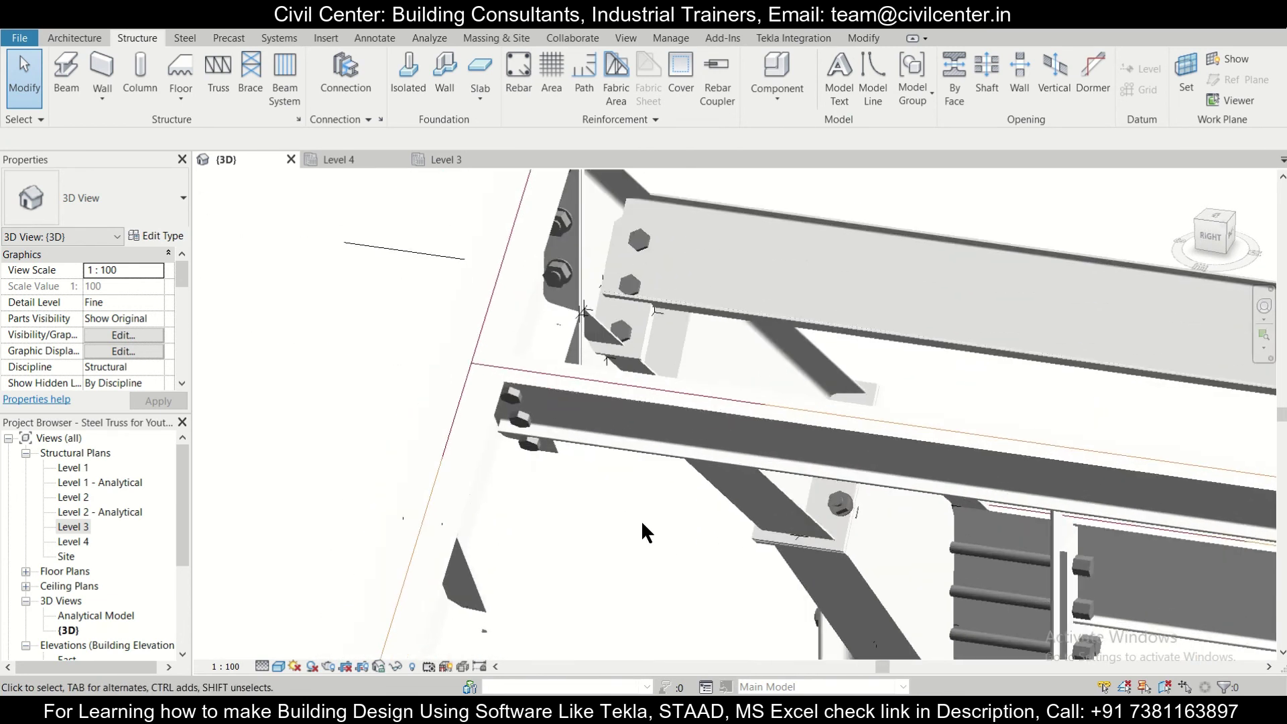
{"action": "scroll", "coordinate": [545, 435], "scroll_direction": "down", "scroll_amount": 2}
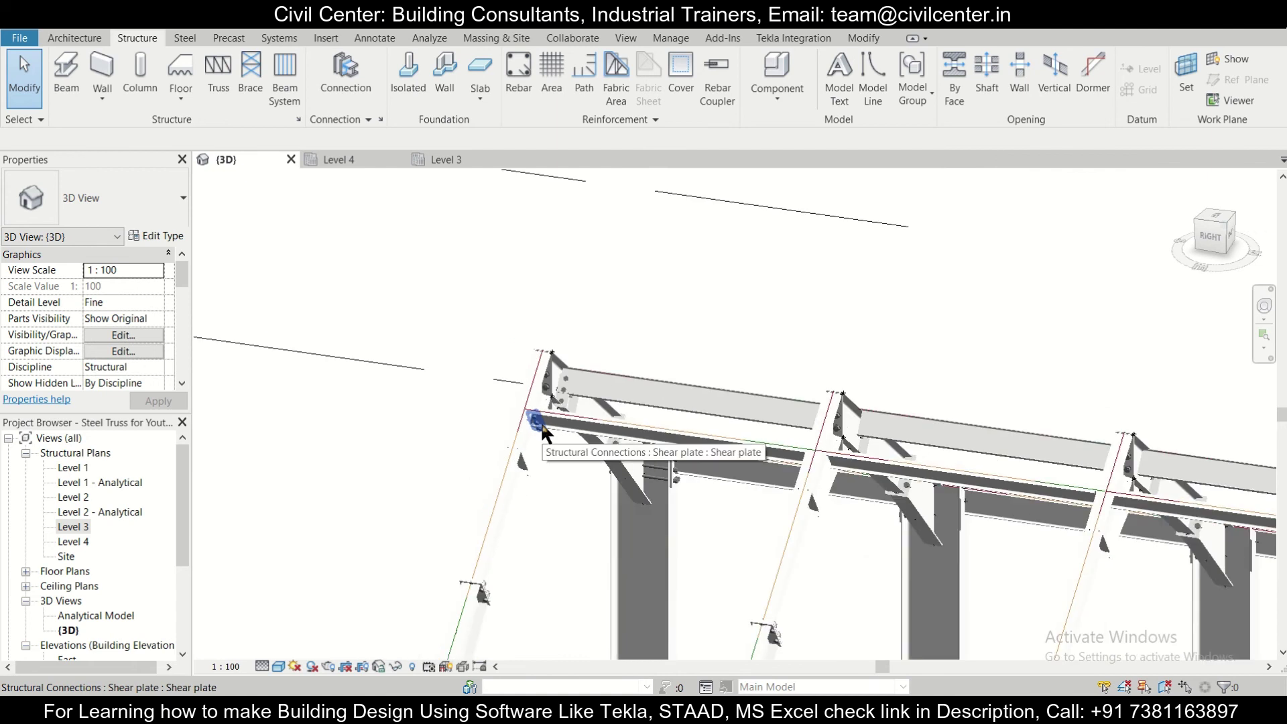
{"action": "middle_click_drag", "start_coordinate": [532, 425], "coordinate": [716, 536], "text": "shift"}
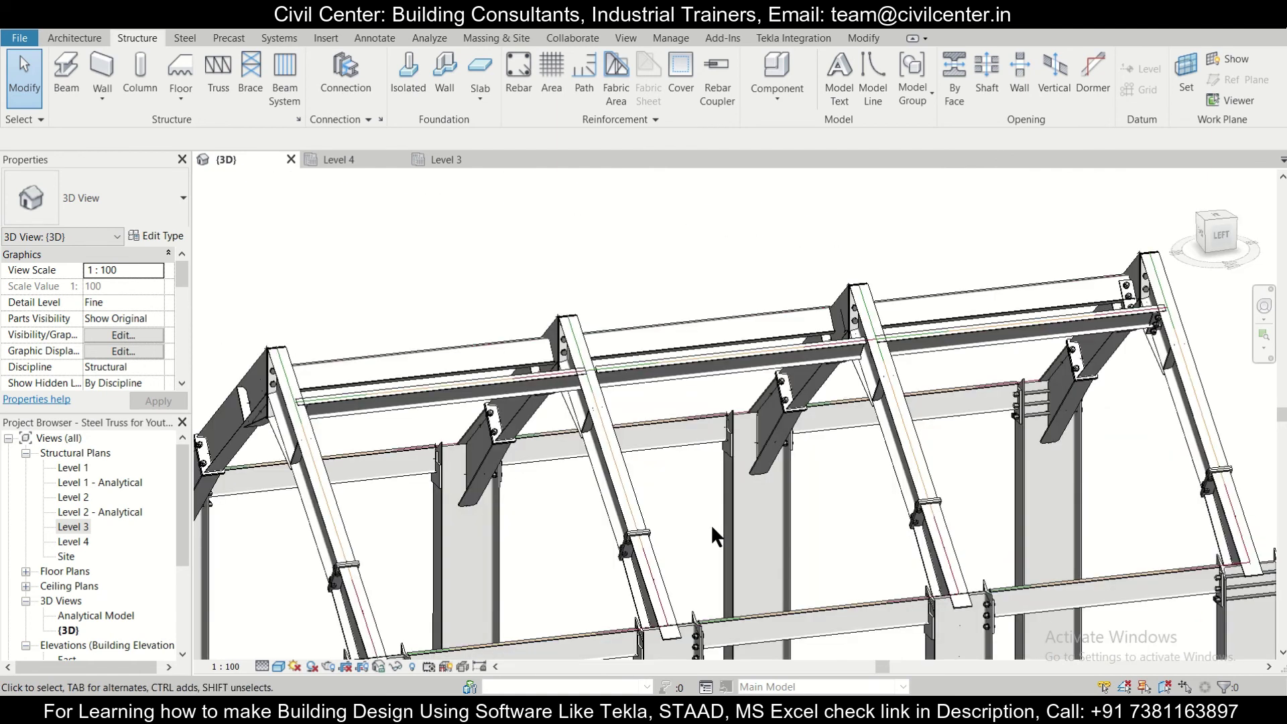
{"action": "left_click", "coordinate": [654, 369]}
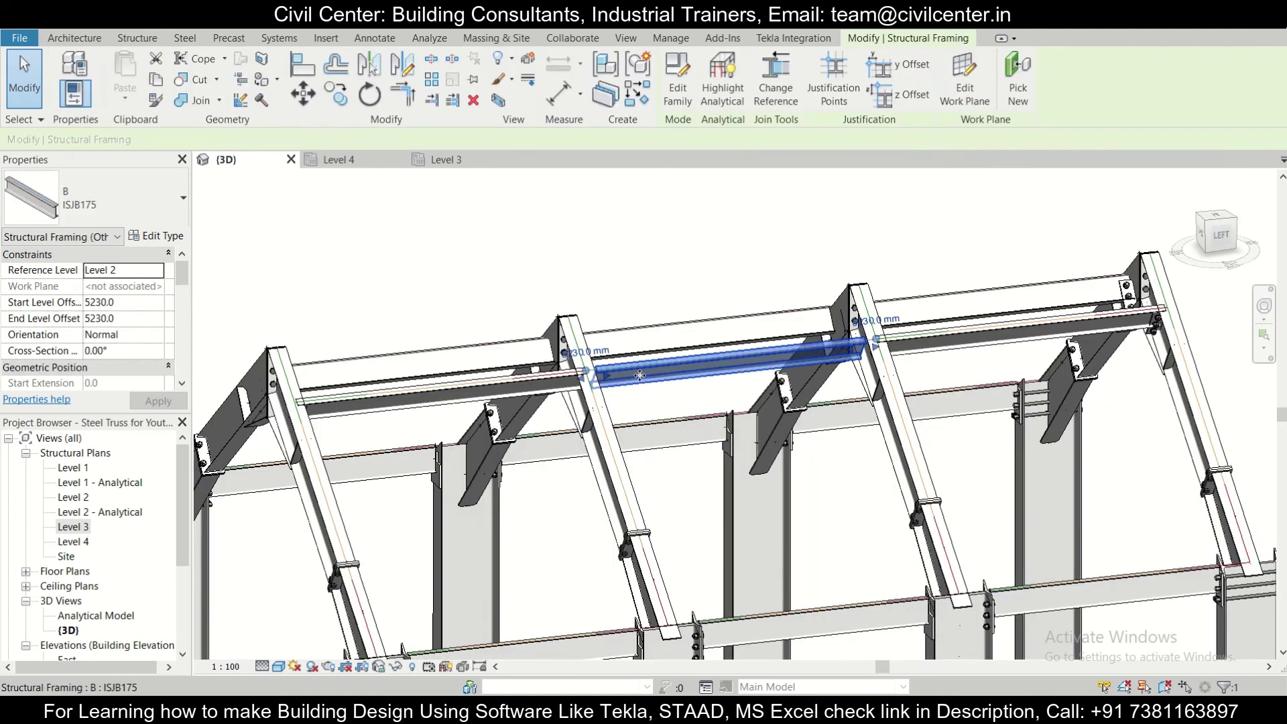
{"action": "left_click", "coordinate": [517, 383], "text": "ctrl"}
{"action": "left_click", "coordinate": [591, 417], "text": "ctrl"}
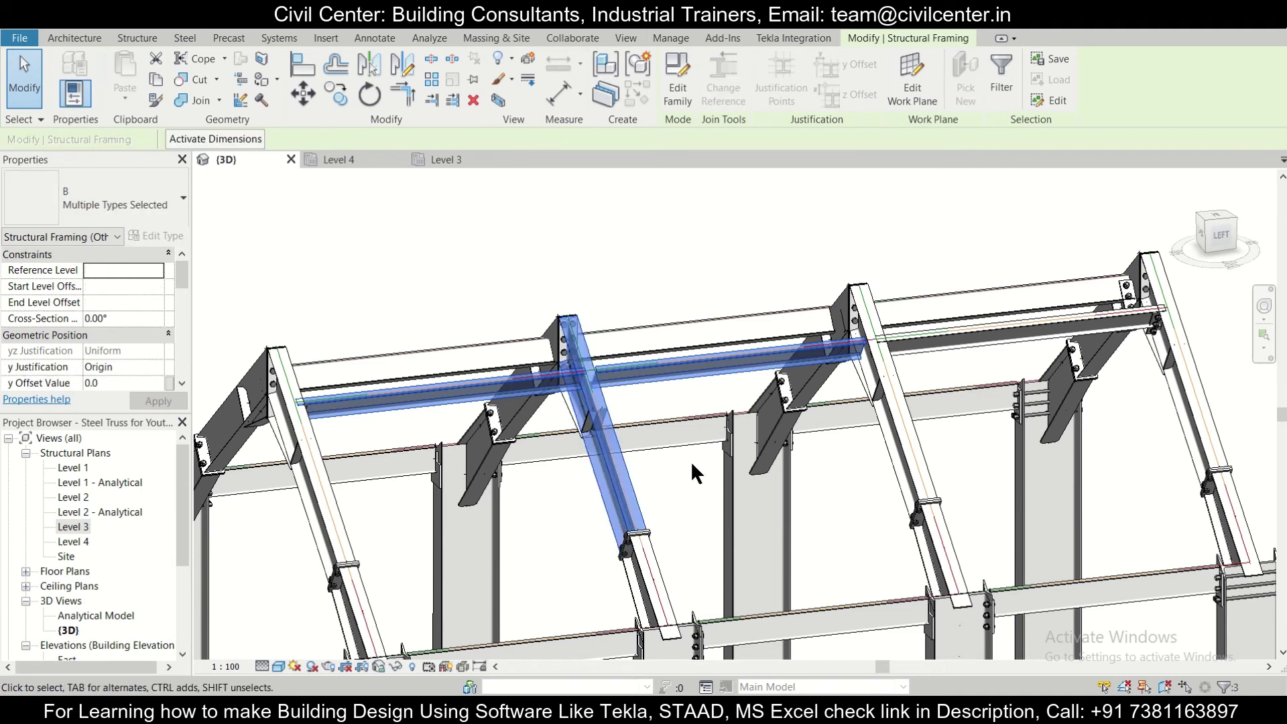
{"action": "left_click", "coordinate": [137, 38]}
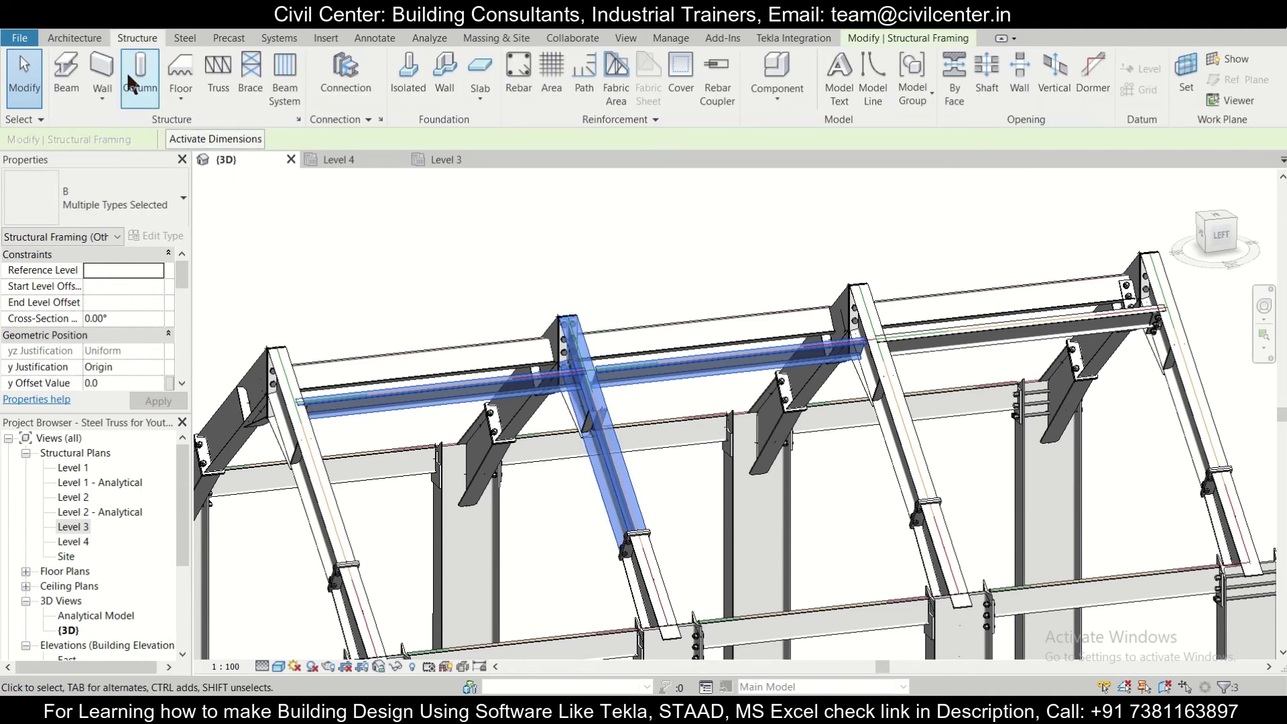
Join the two purlins to the rafter with a Double side end plate with safety bolt connection.
{"action": "left_click", "coordinate": [340, 79]}
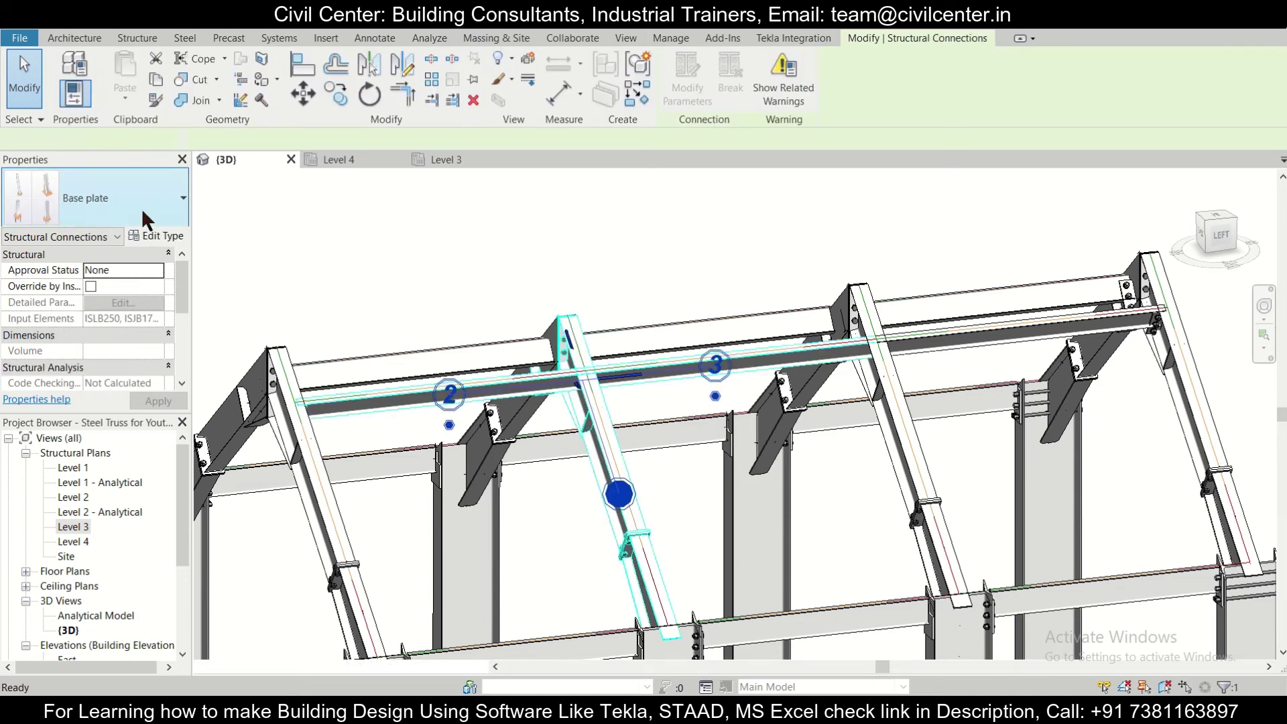
{"action": "left_click", "coordinate": [142, 207]}
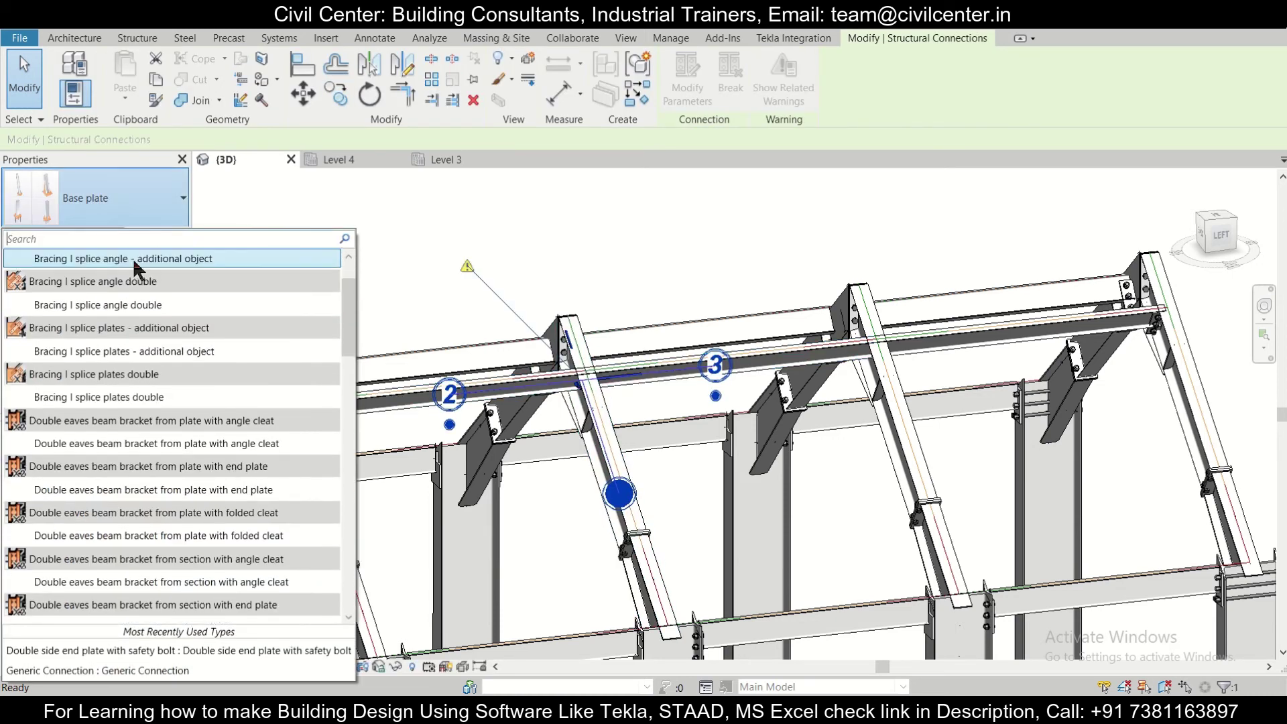
{"action": "left_click", "coordinate": [167, 649]}
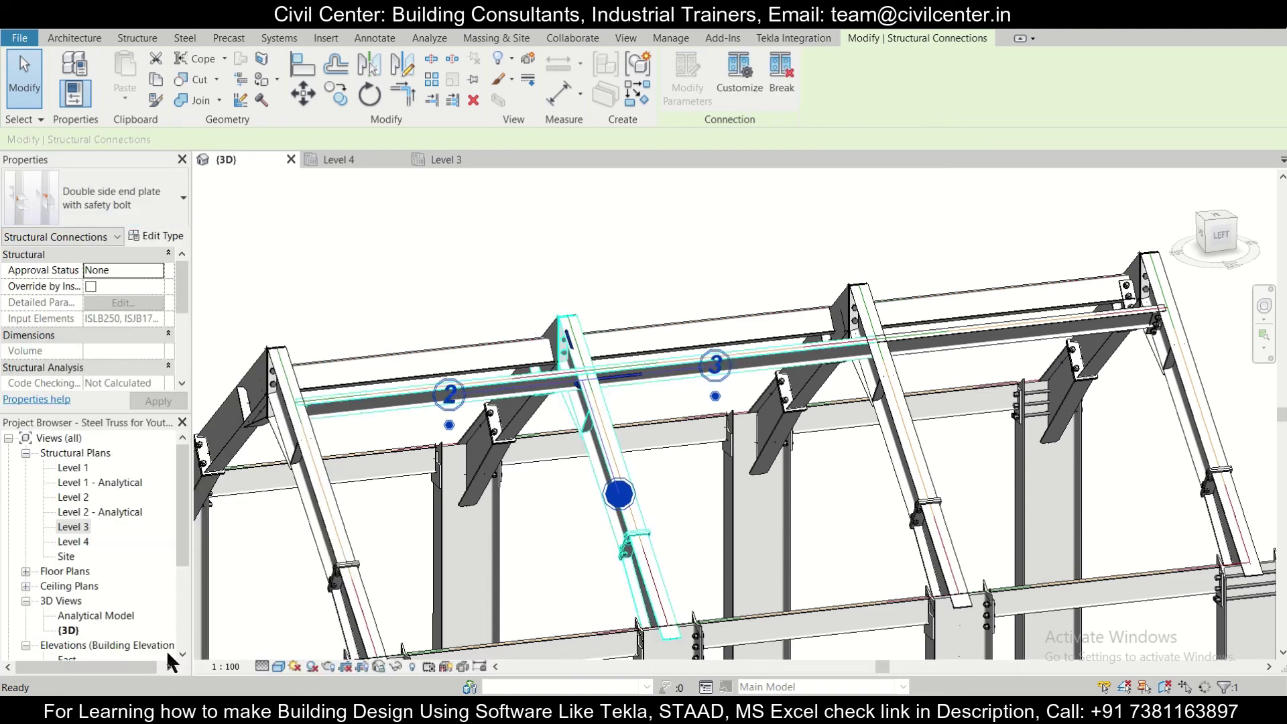
{"action": "scroll", "coordinate": [702, 528], "scroll_direction": "up", "scroll_amount": 5}
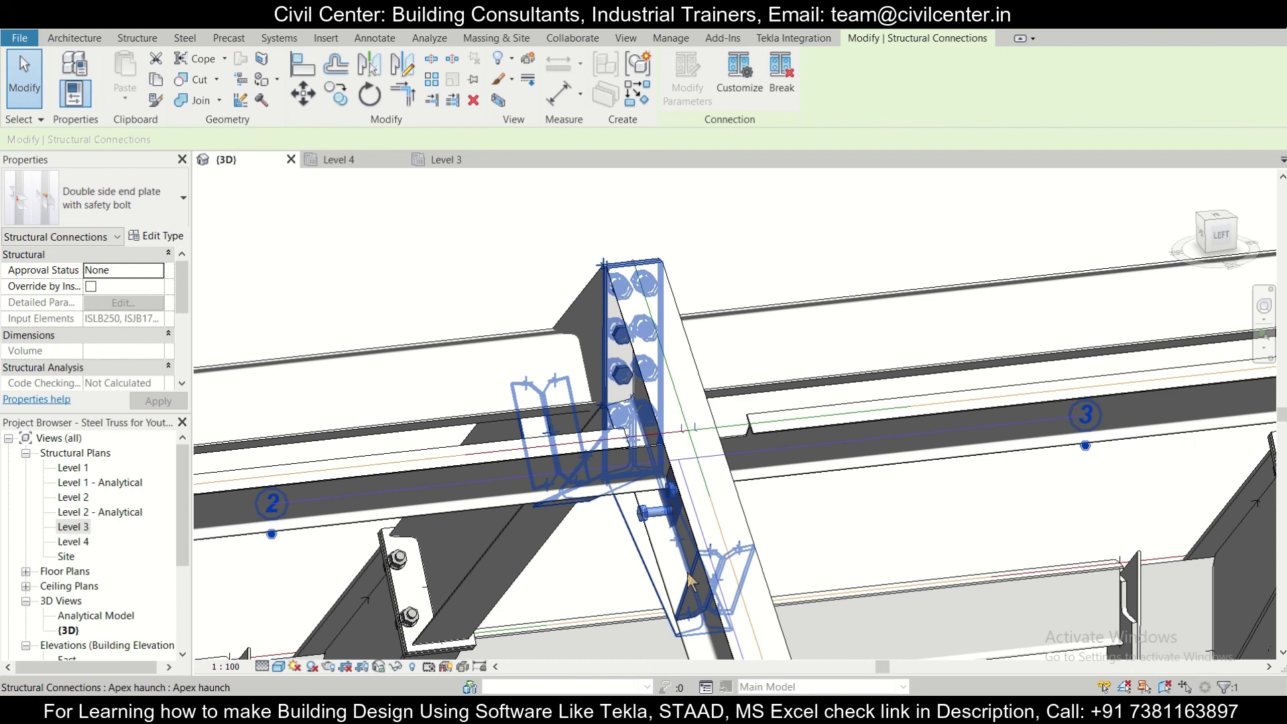
{"action": "scroll", "coordinate": [668, 537], "scroll_direction": "up", "scroll_amount": 2}
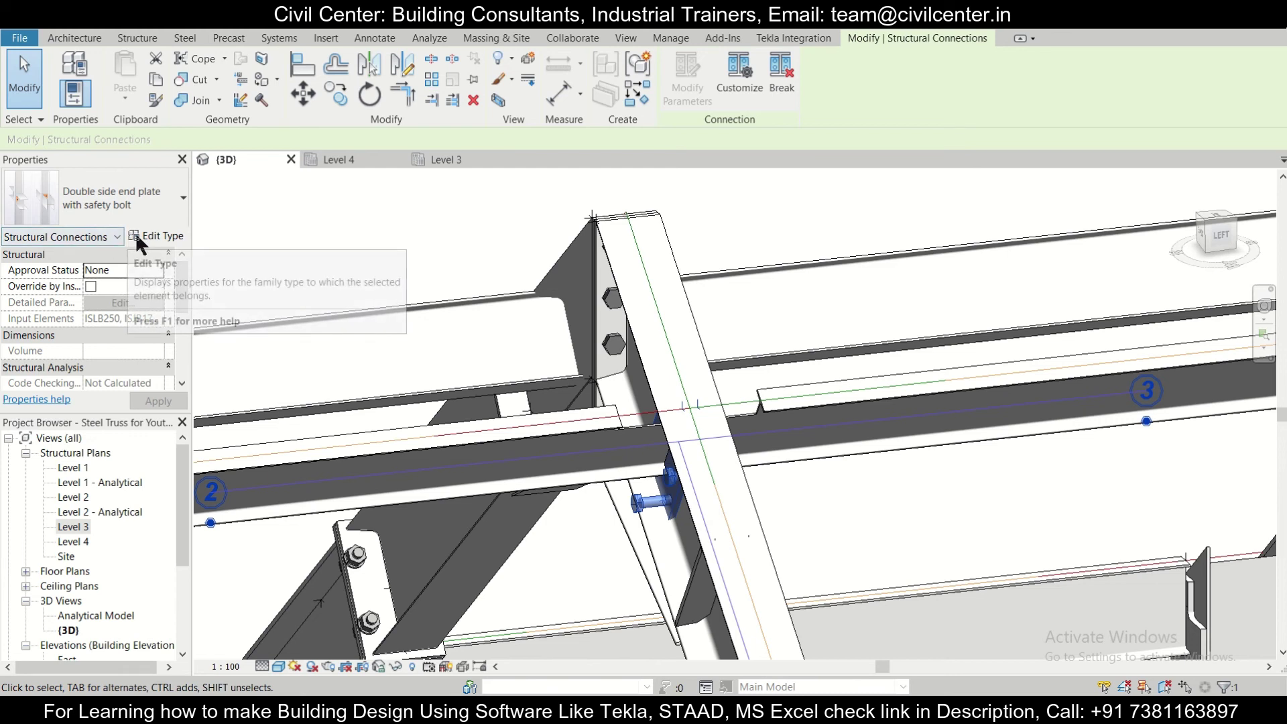
{"action": "scroll", "coordinate": [650, 463], "scroll_direction": "down", "scroll_amount": 5}
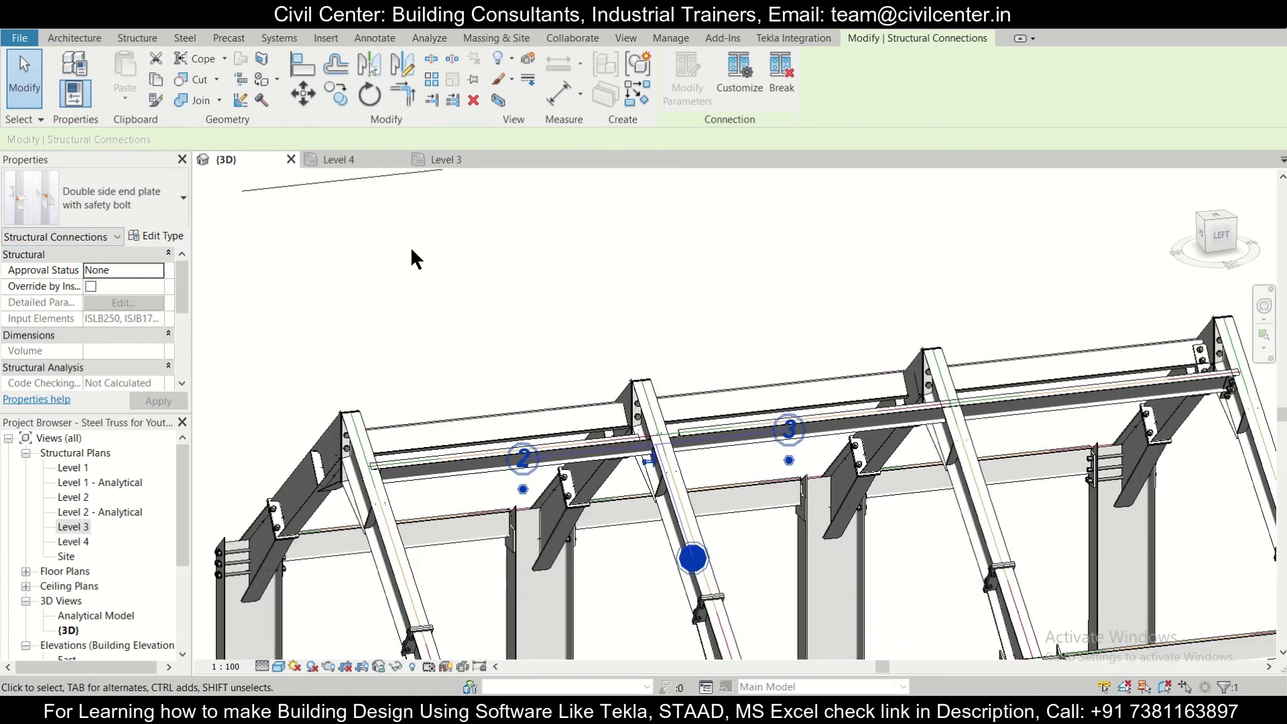
In the Level 4 plan, mirror a copy of the purlin connection about the grid line and select both connections.
{"action": "left_click", "coordinate": [354, 159]}
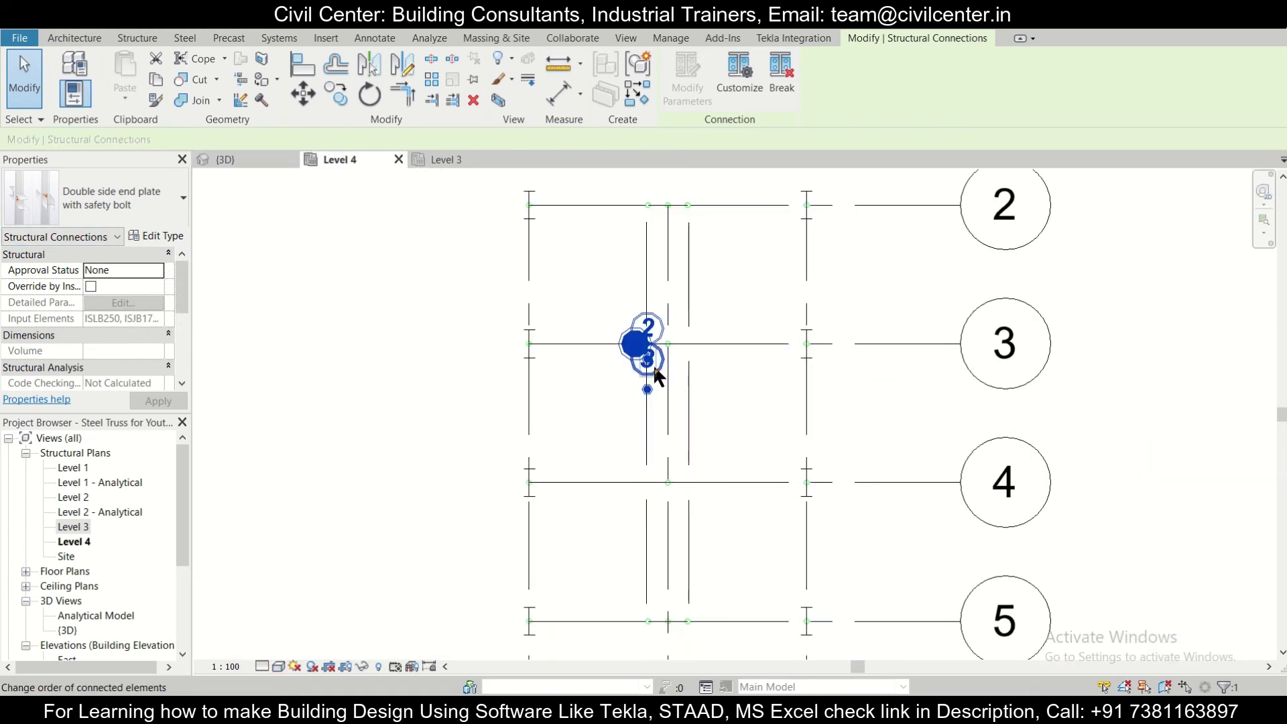
{"action": "scroll", "coordinate": [656, 375], "scroll_direction": "up", "scroll_amount": 1}
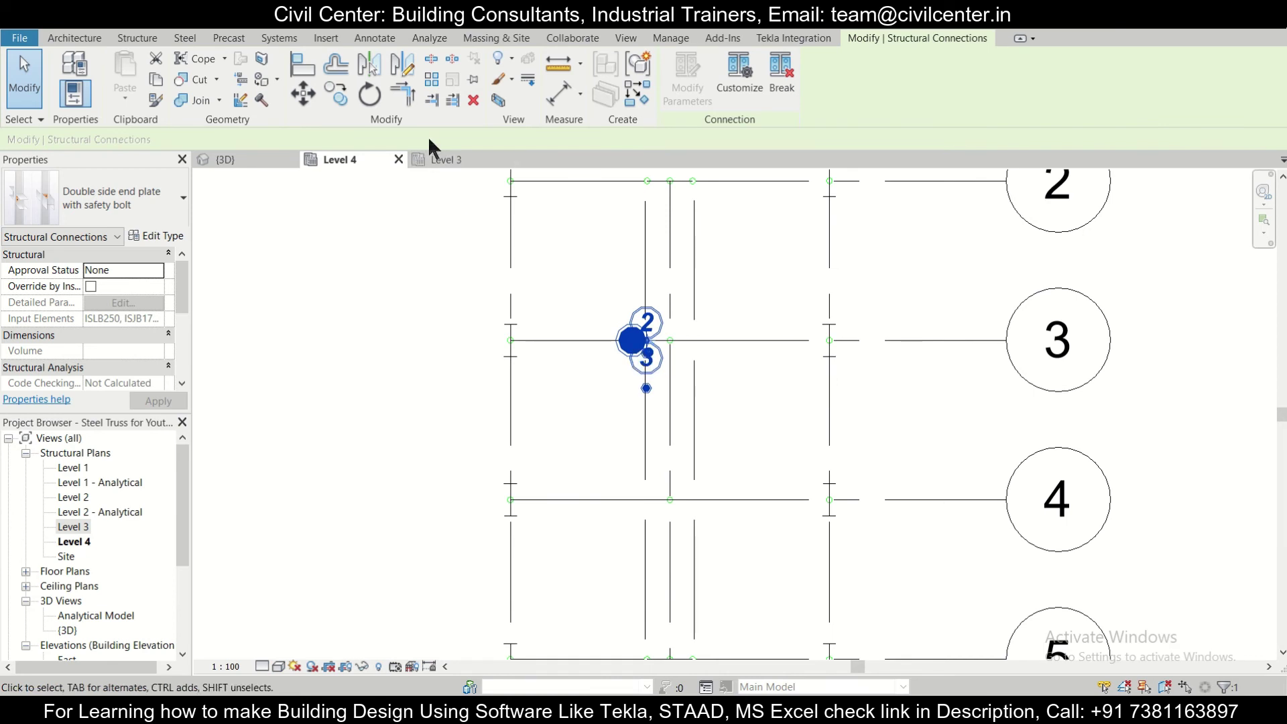
{"action": "left_click", "coordinate": [364, 67]}
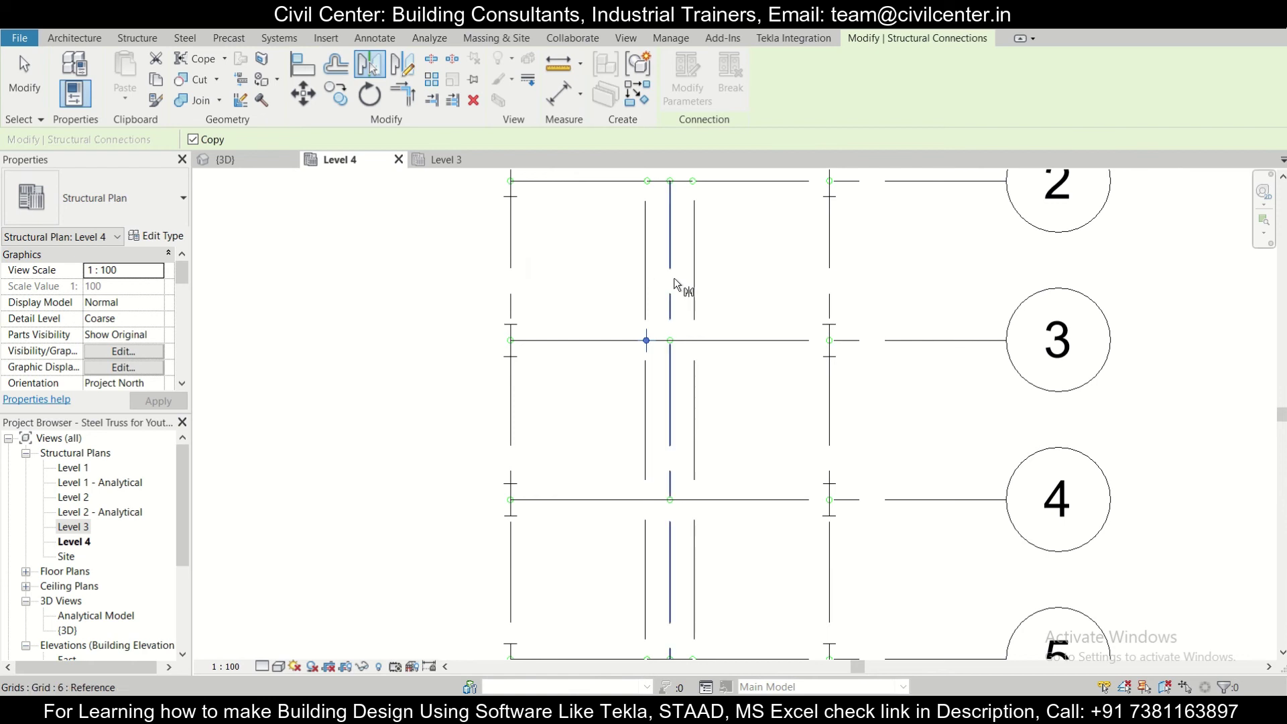
{"action": "left_click", "coordinate": [674, 277]}
{"action": "left_click", "coordinate": [648, 340], "text": "ctrl"}
{"action": "left_click", "coordinate": [1225, 688]}
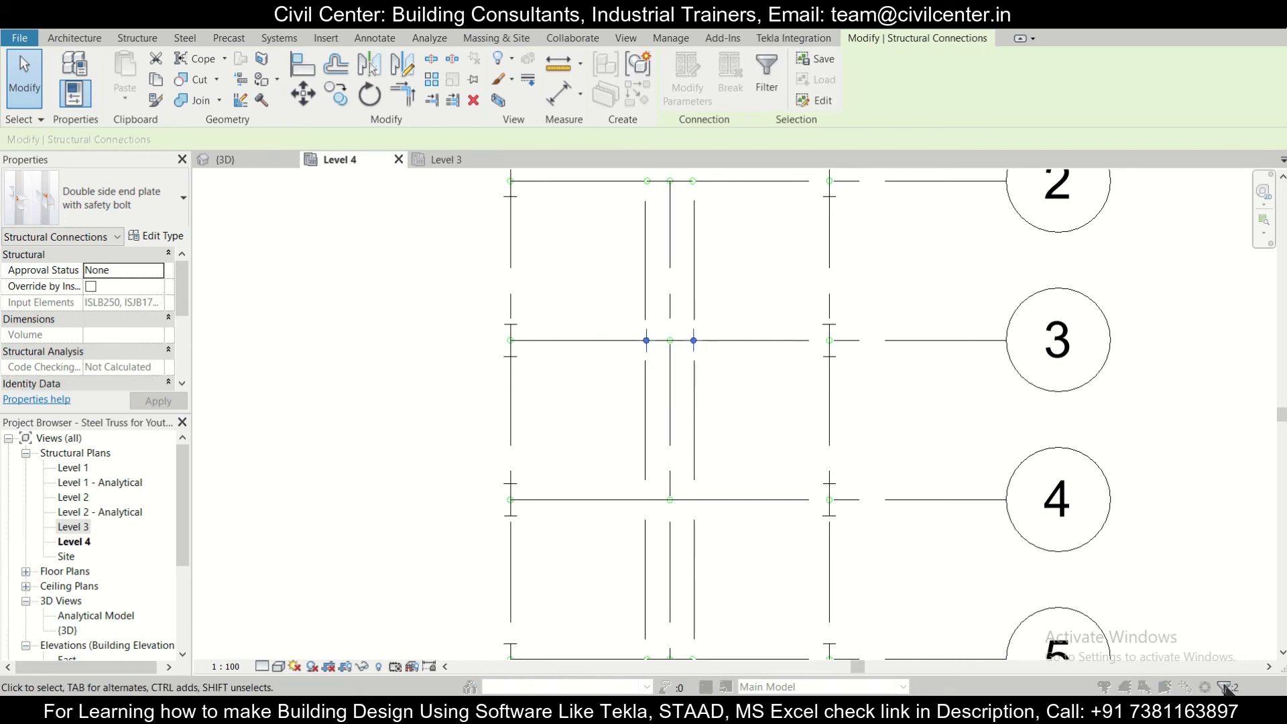
{"action": "left_click", "coordinate": [796, 209]}
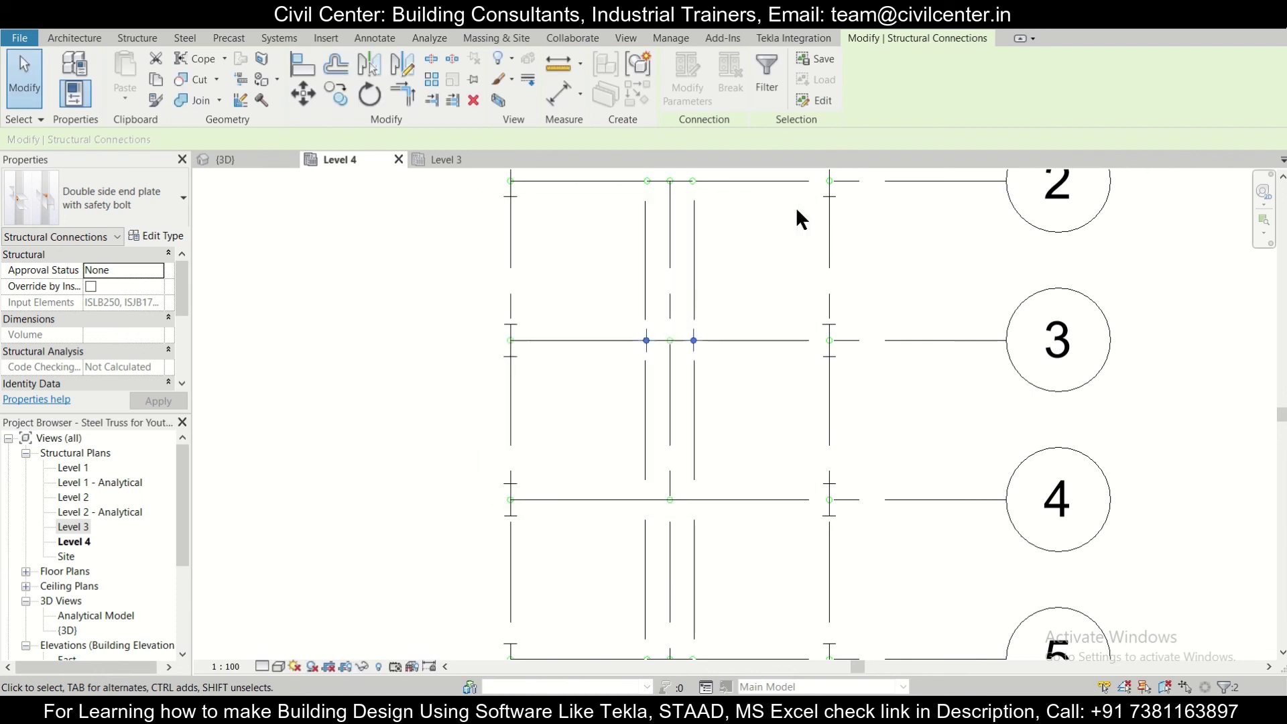
Copy both purlin connections from grid 3 to grid 4.
{"action": "left_click", "coordinate": [342, 95]}
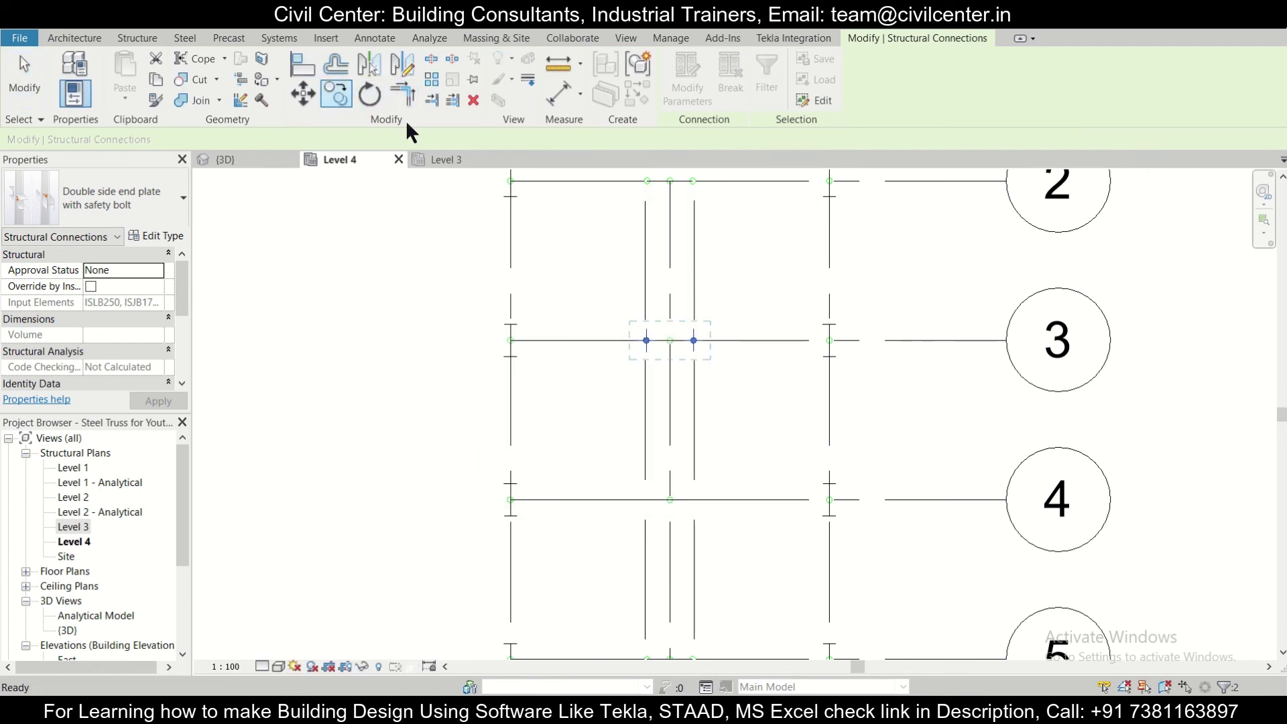
{"action": "left_click", "coordinate": [830, 341]}
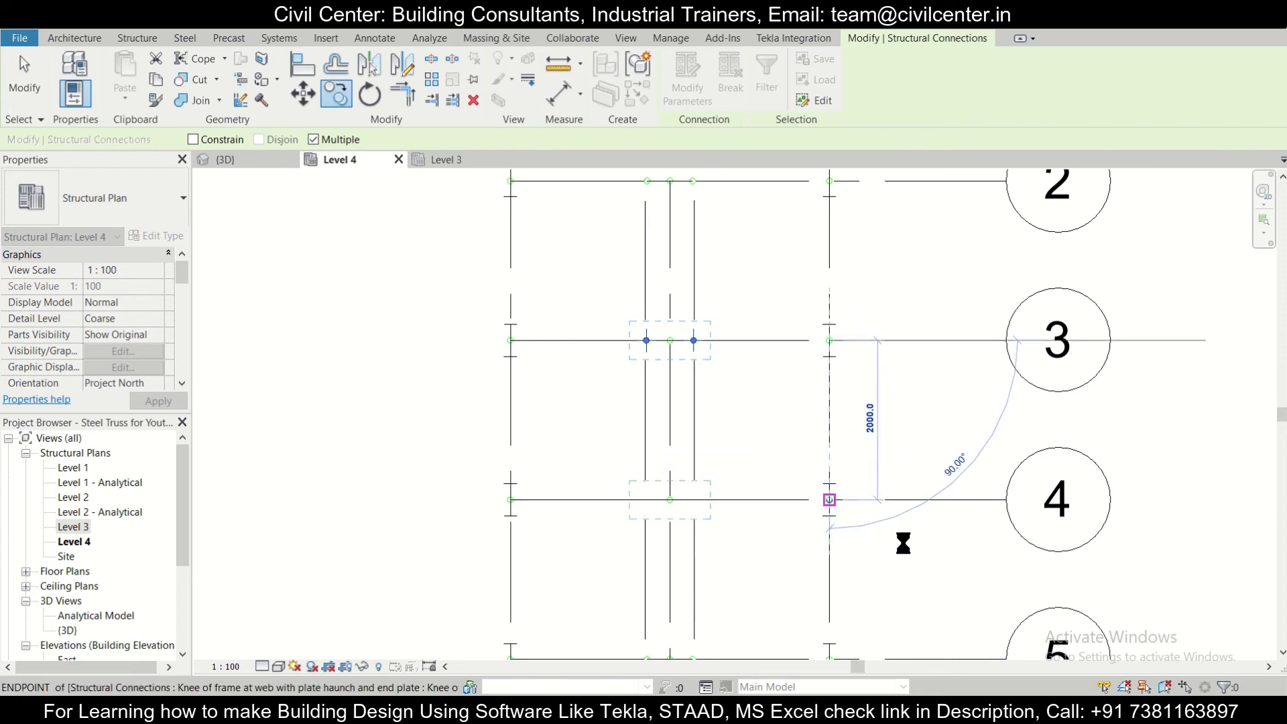
{"action": "scroll", "coordinate": [830, 509], "scroll_direction": "down", "scroll_amount": 2}
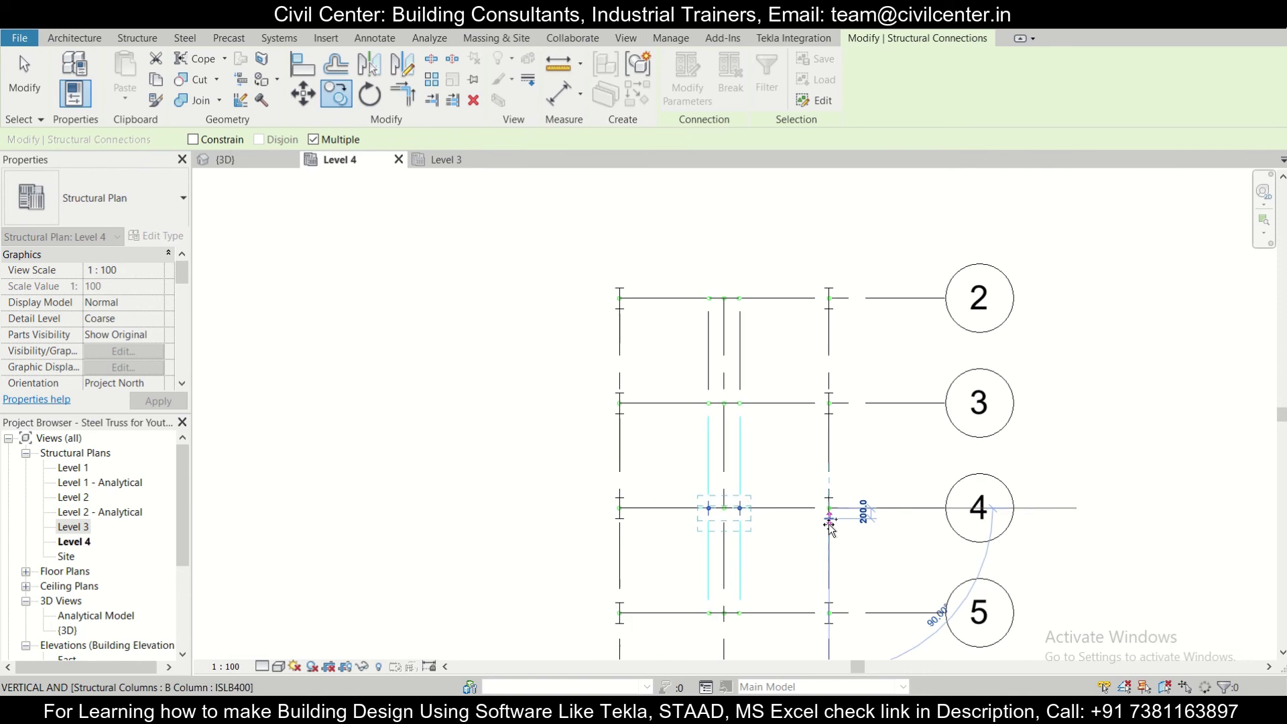
{"action": "left_click", "coordinate": [226, 160]}
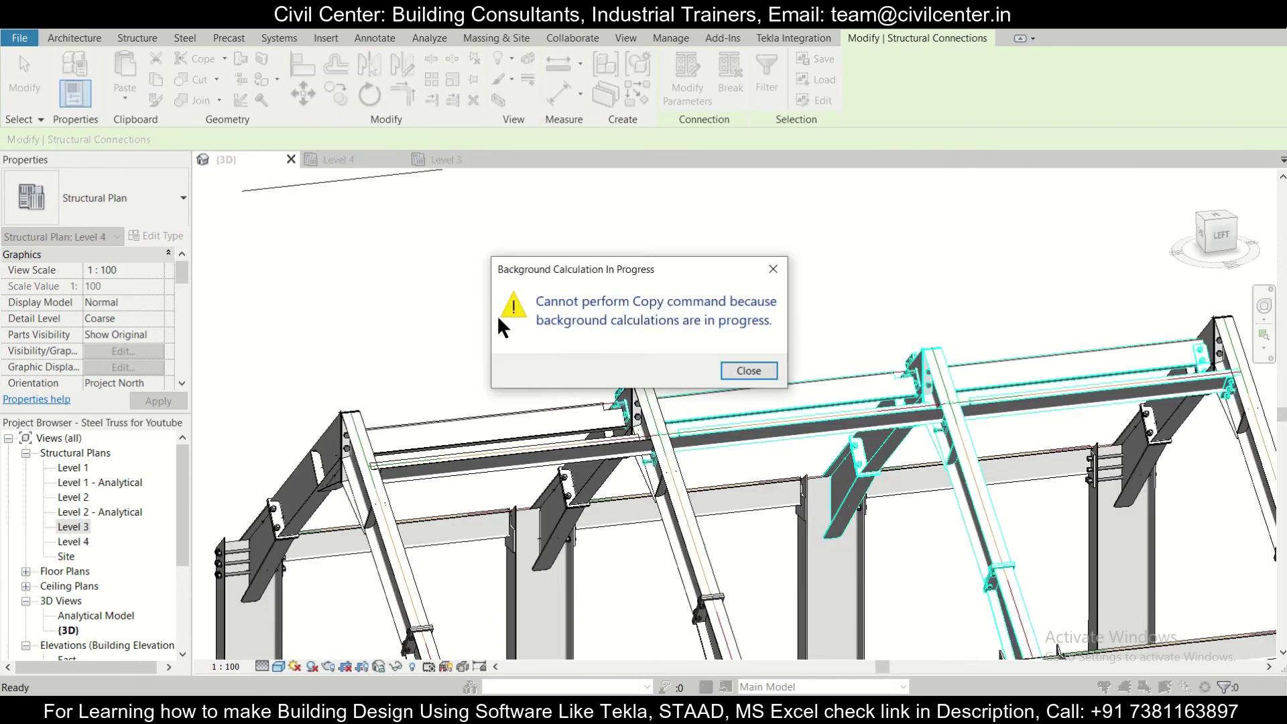
Close the Copy warning, clear the selection, and orbit the 3D view to inspect the roof frame.
{"action": "left_click", "coordinate": [748, 371]}
{"action": "key", "text": "Escape"}
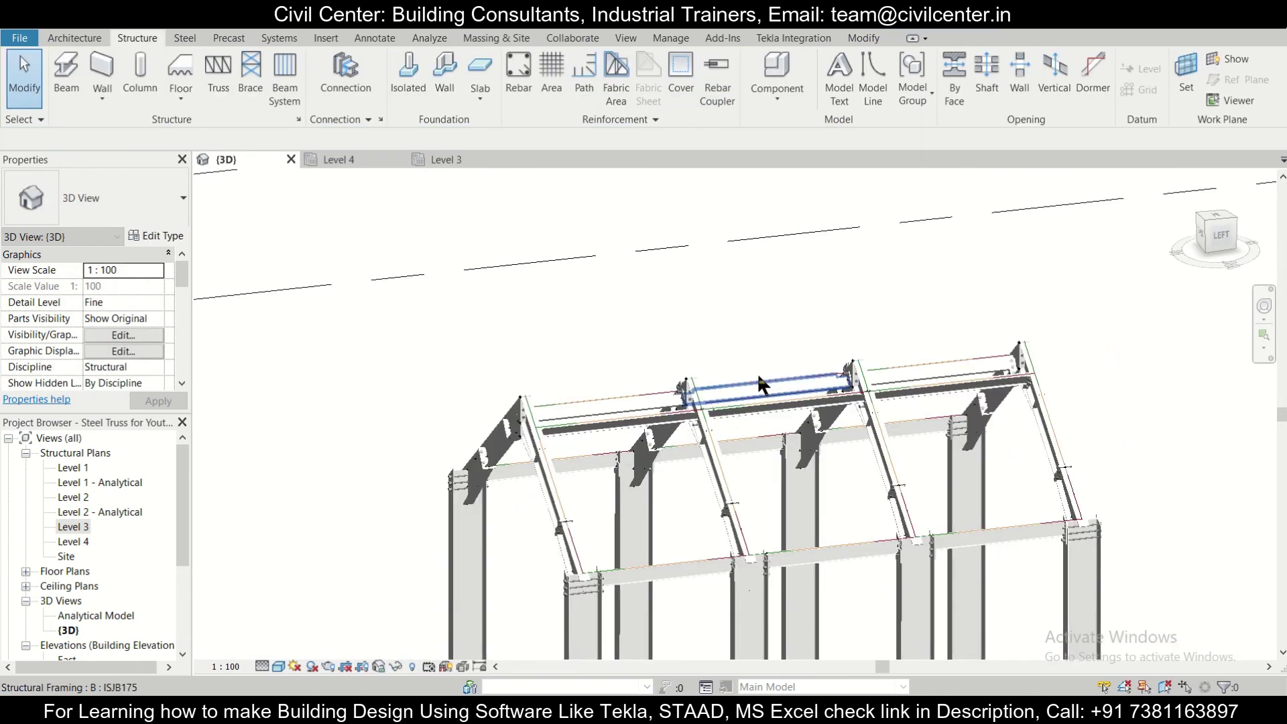
{"action": "scroll", "coordinate": [902, 385], "scroll_direction": "up", "scroll_amount": 5}
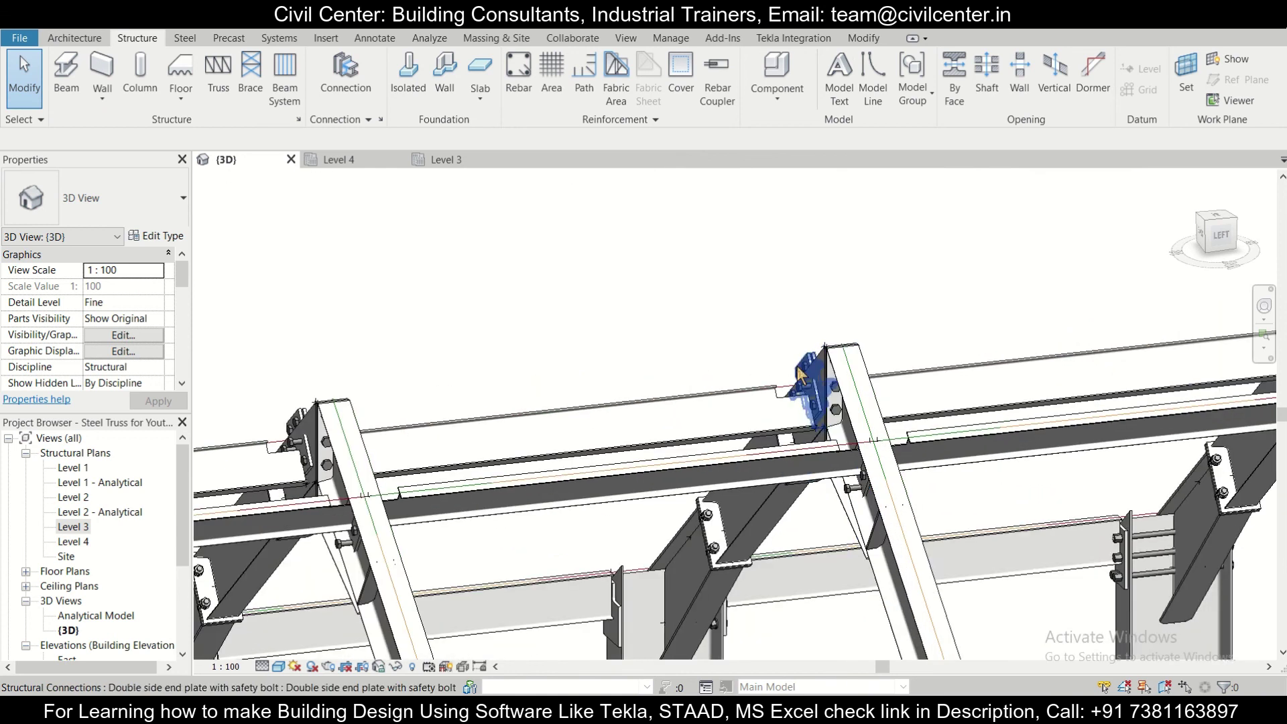
{"action": "scroll", "coordinate": [807, 493], "scroll_direction": "down", "scroll_amount": 5}
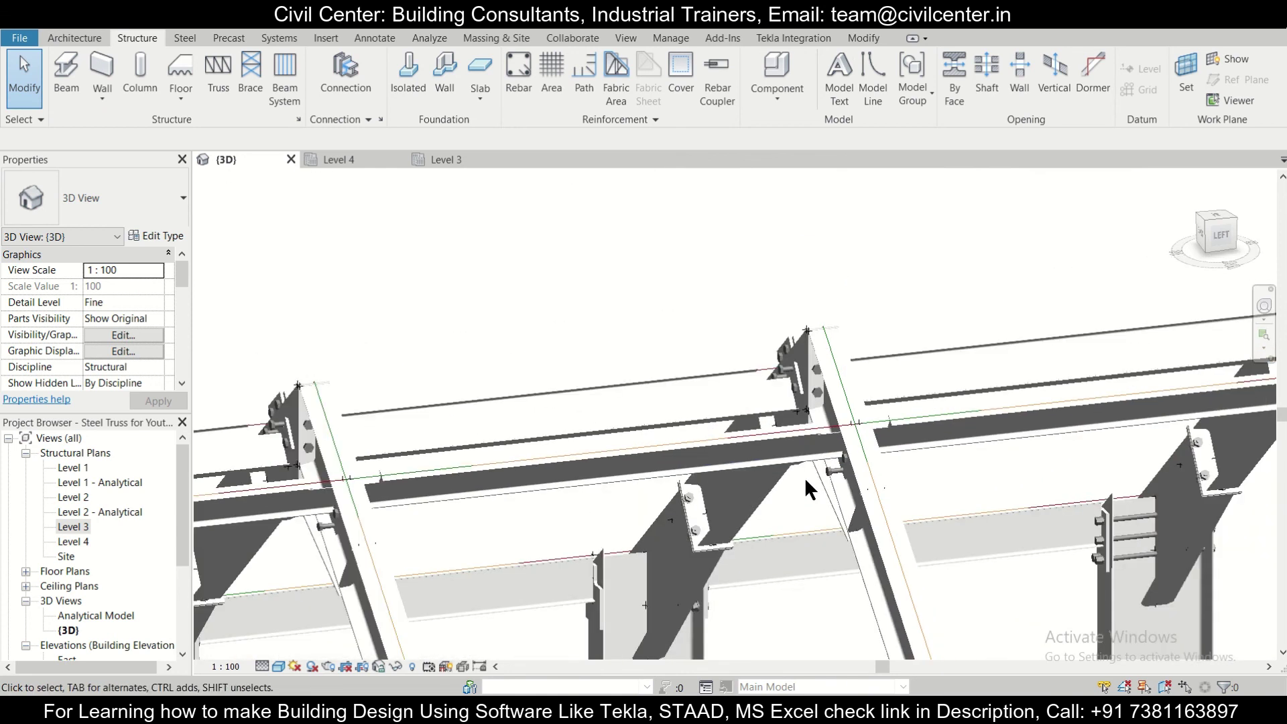
{"action": "middle_click_drag", "start_coordinate": [713, 516], "coordinate": [706, 408]}
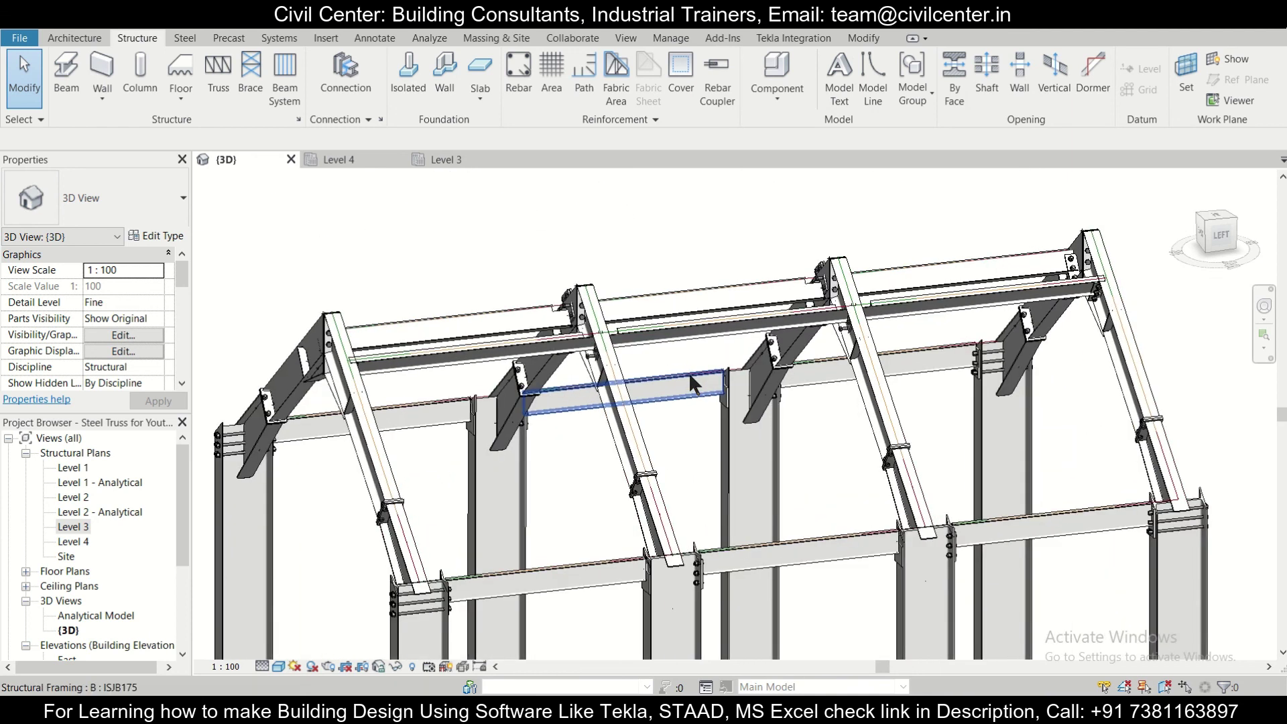
{"action": "scroll", "coordinate": [691, 375], "scroll_direction": "up", "scroll_amount": 4}
{"action": "scroll", "coordinate": [687, 349], "scroll_direction": "down", "scroll_amount": 5}
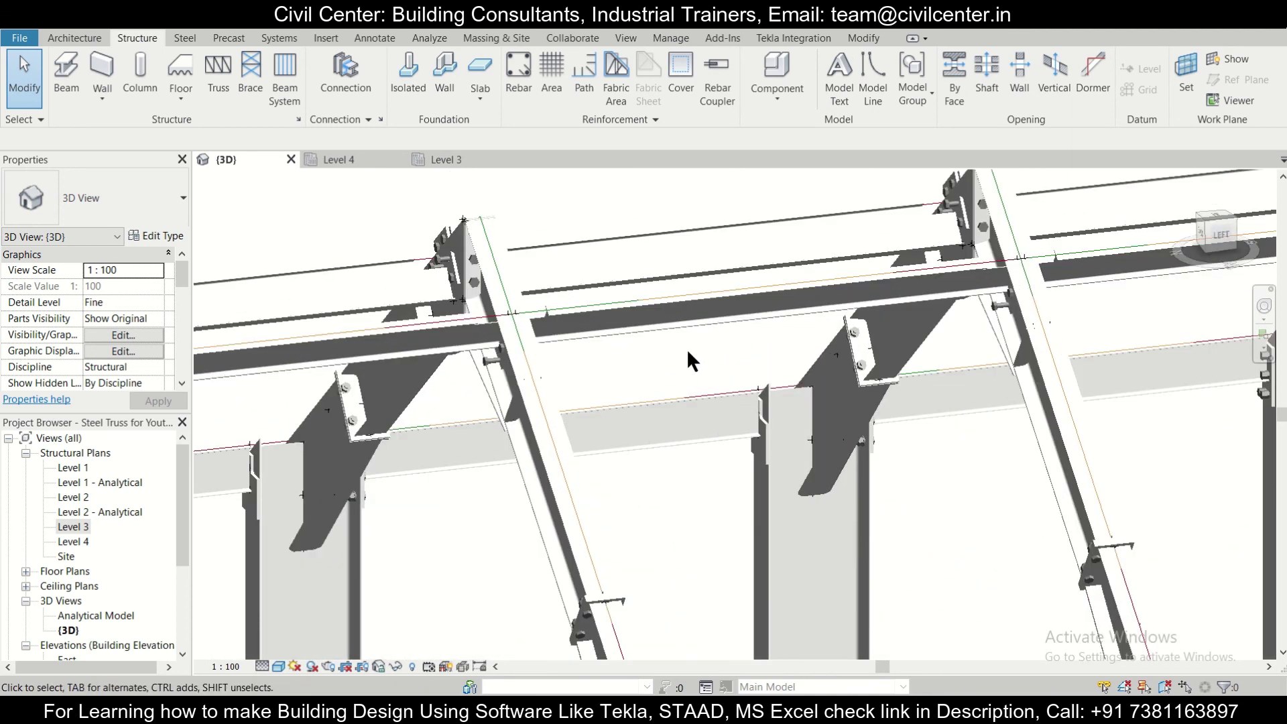
{"action": "middle_click_drag", "start_coordinate": [719, 458], "coordinate": [1051, 567], "text": "shift"}
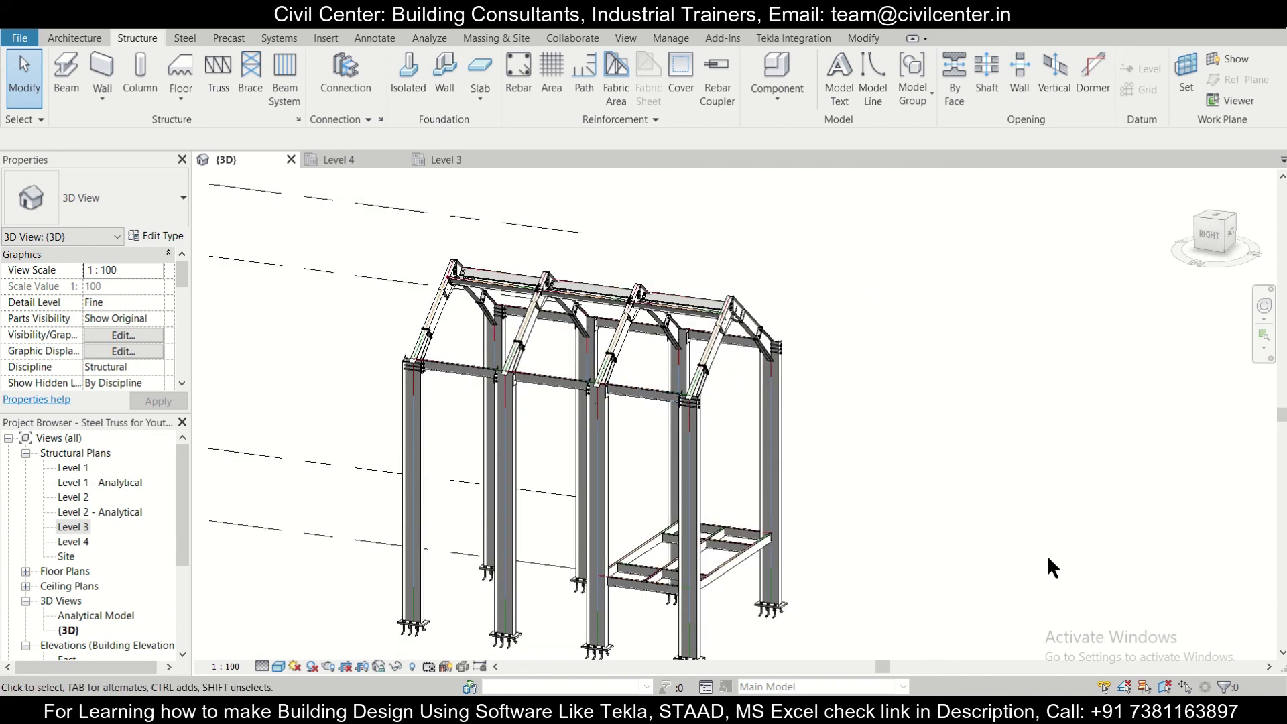
{"action": "scroll", "coordinate": [798, 563], "scroll_direction": "up", "scroll_amount": 6}
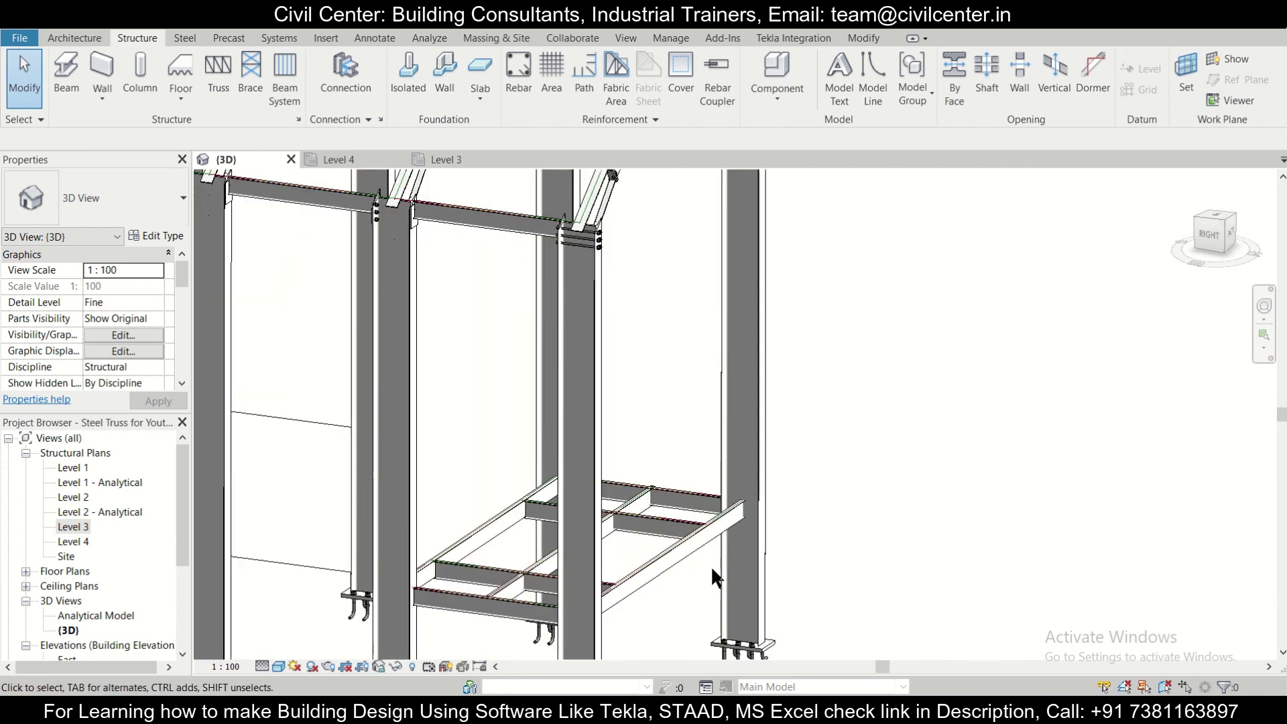
{"action": "scroll", "coordinate": [705, 565], "scroll_direction": "down", "scroll_amount": 5}
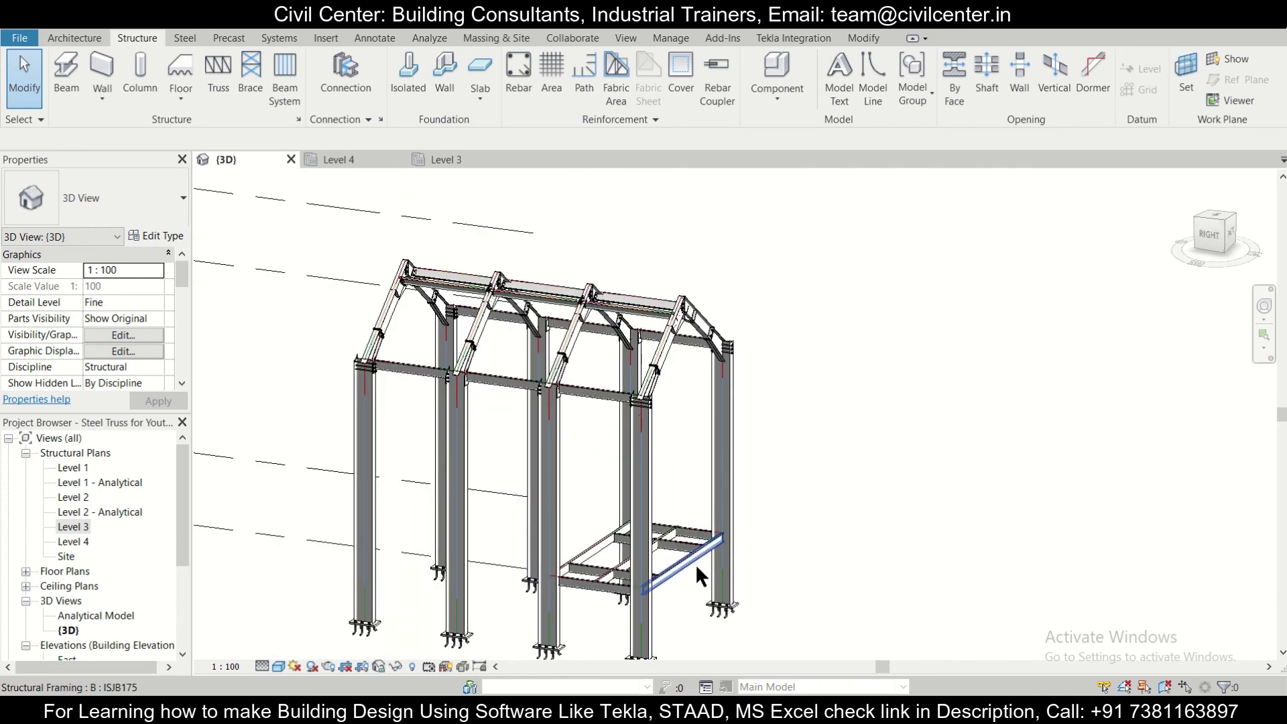
{"action": "scroll", "coordinate": [697, 569], "scroll_direction": "up", "scroll_amount": 3}
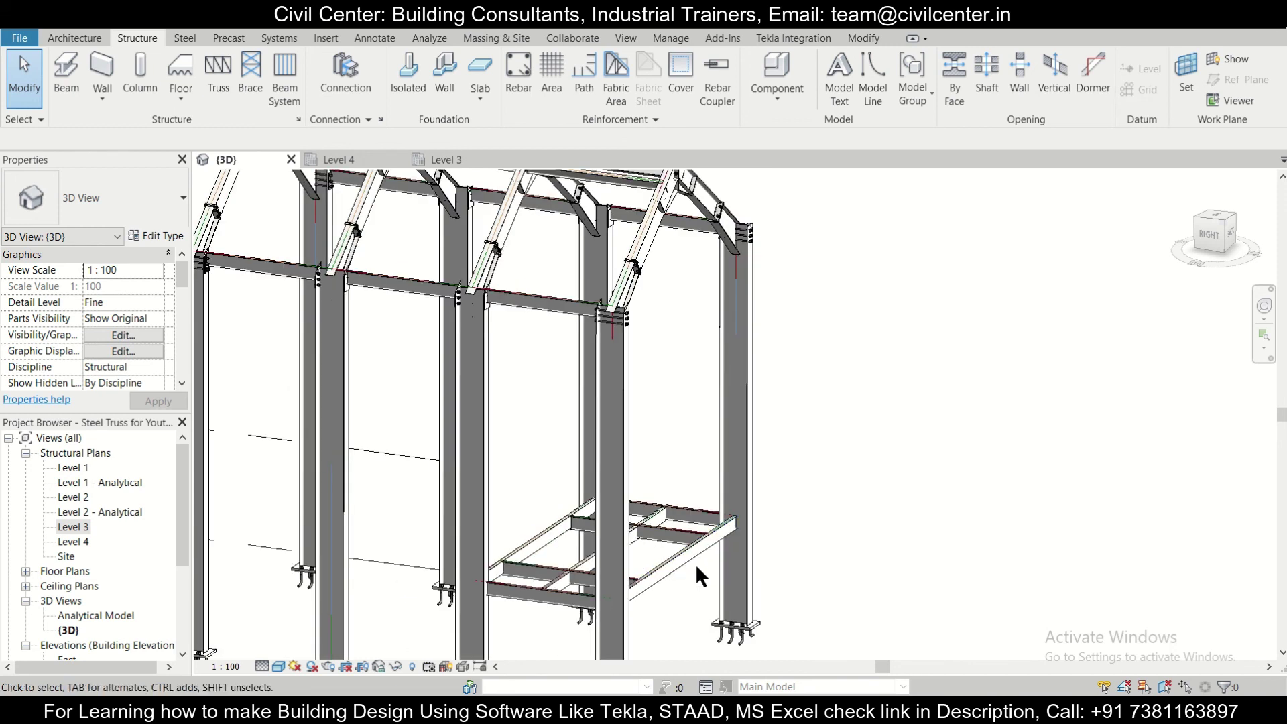